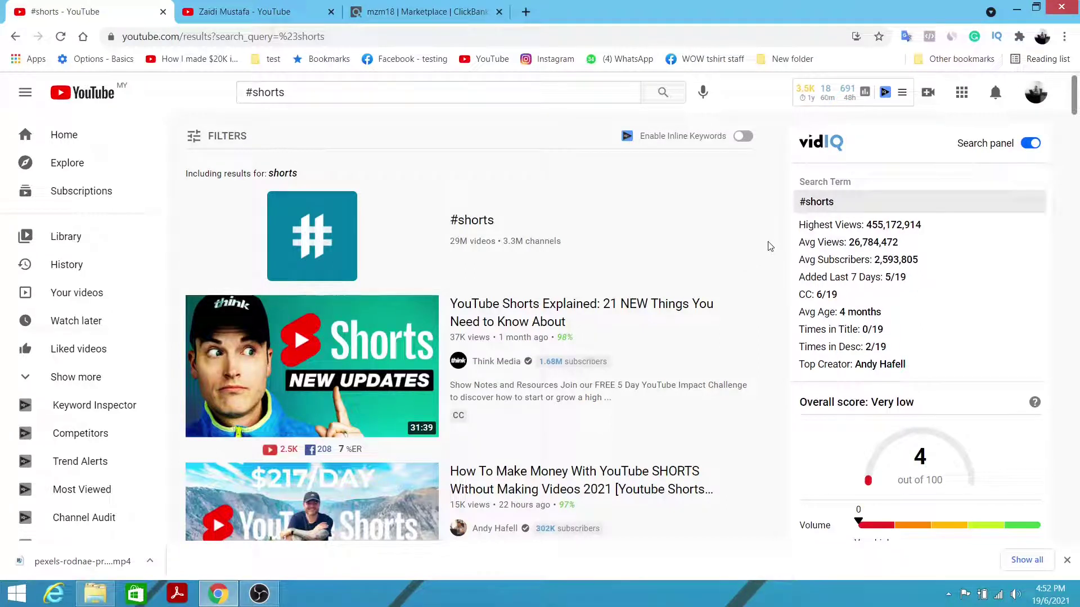
scroll(770, 244, down, 1)
scroll(769, 245, up, 1)
click(327, 90)
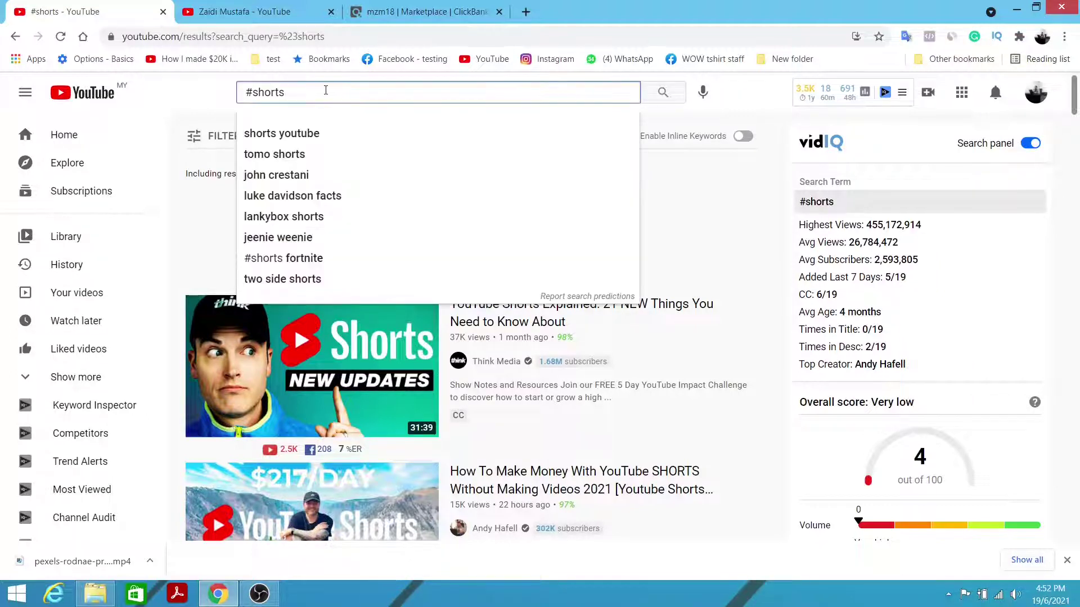
click(722, 92)
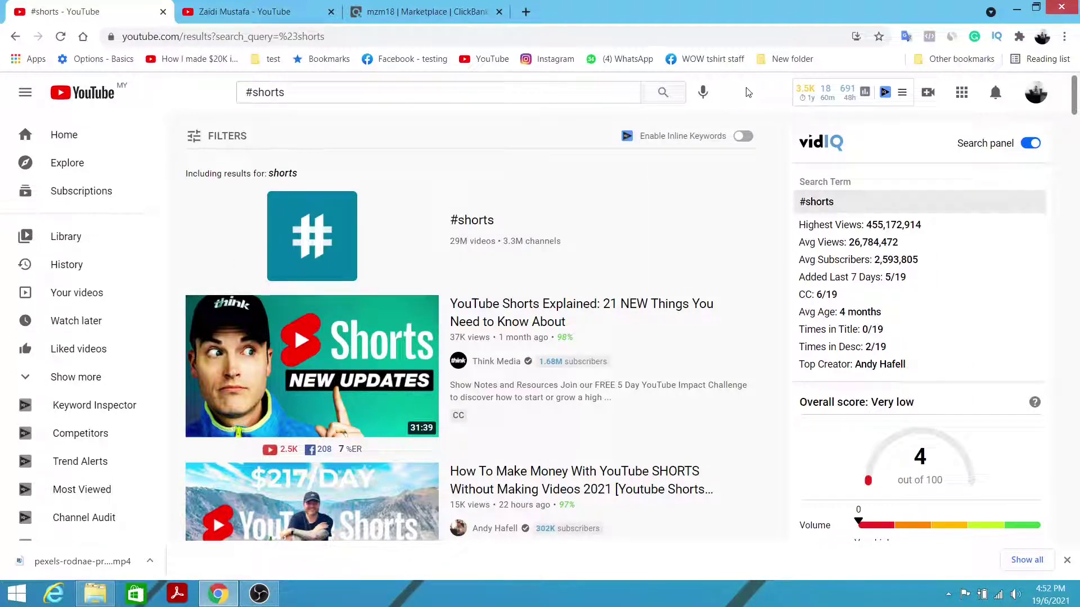
click(385, 97)
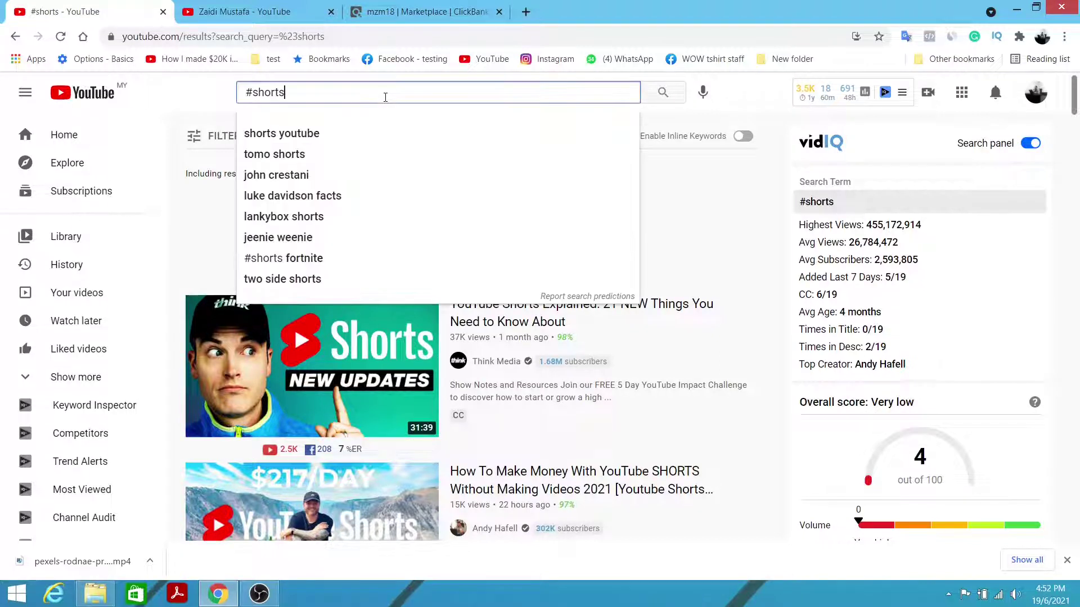
click(741, 97)
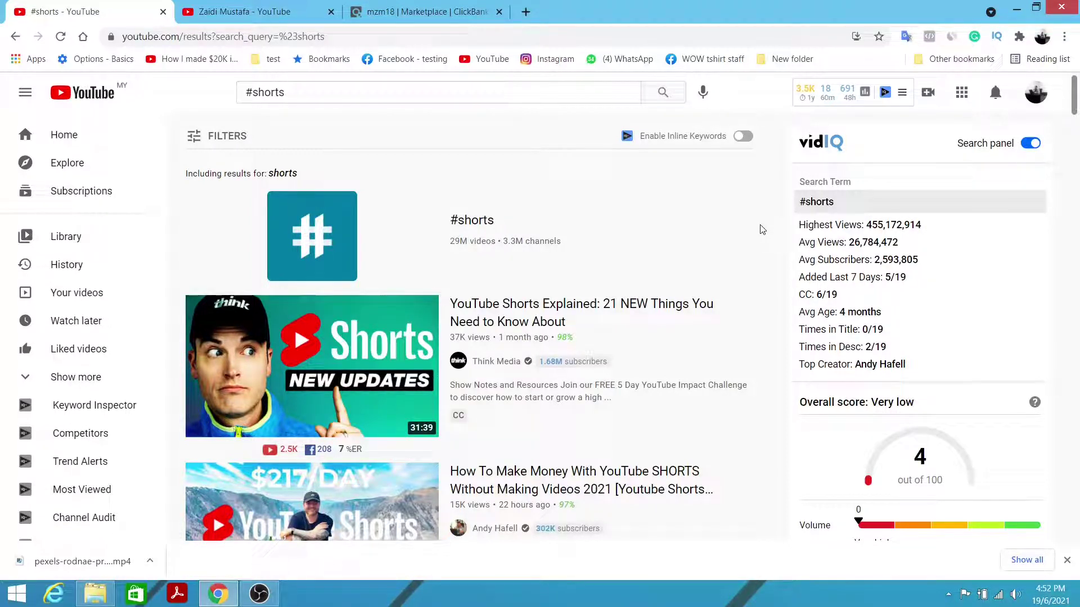
scroll(762, 230, down, 2)
scroll(766, 233, up, 2)
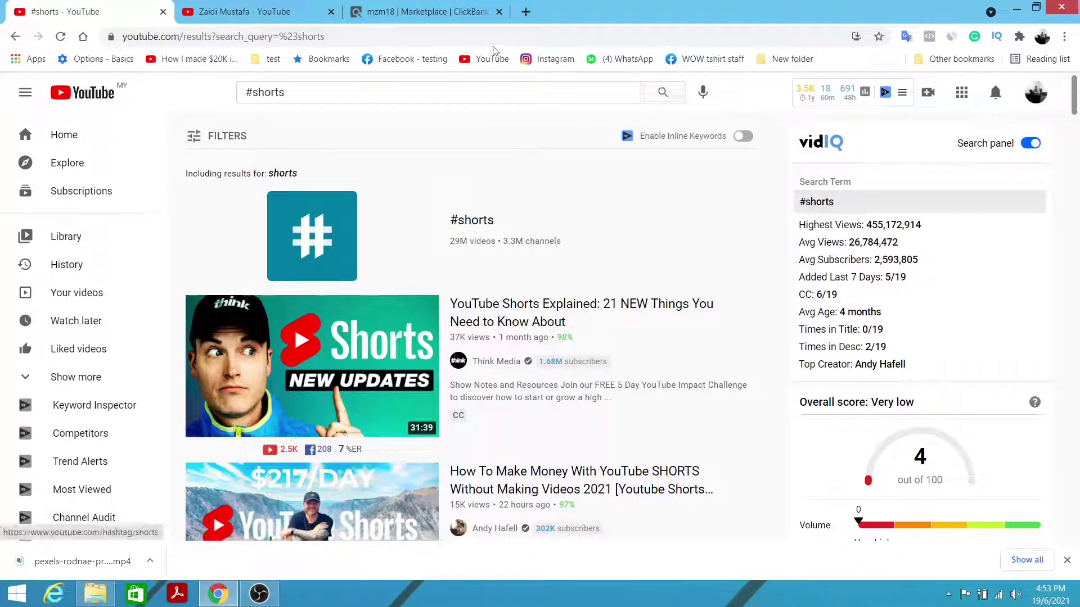
click(439, 16)
click(76, 17)
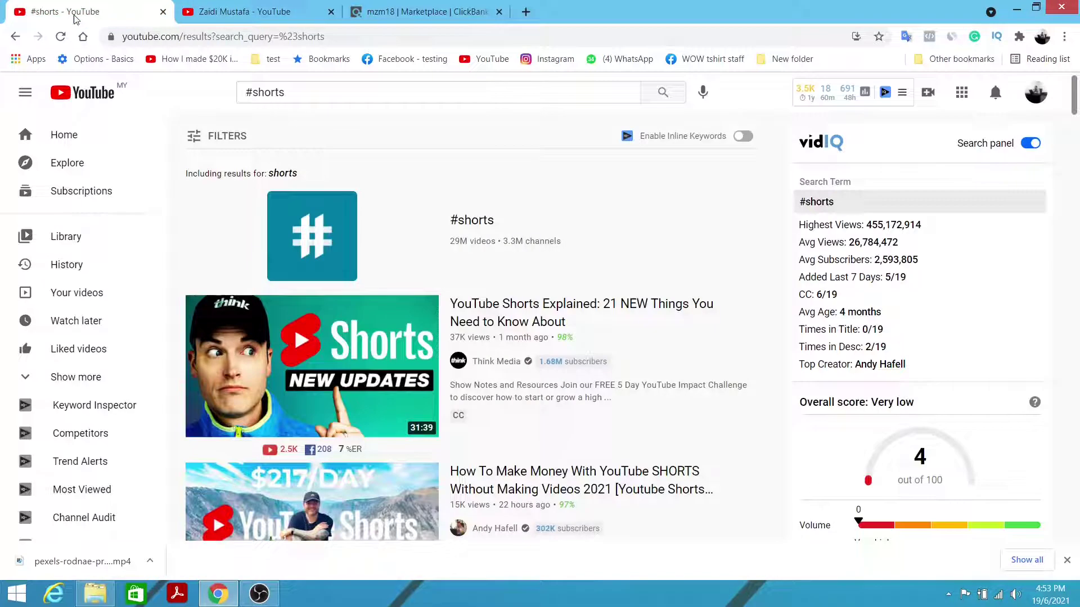
scroll(750, 250, down, 5)
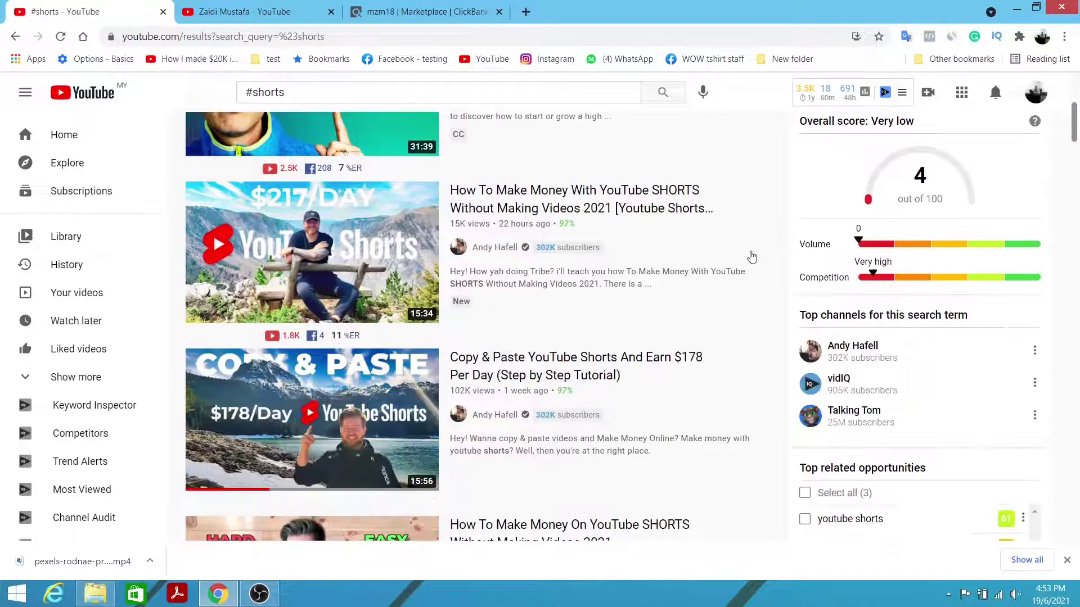
Step: Switch to the ClickBank account page and open its Marketplace
click(425, 12)
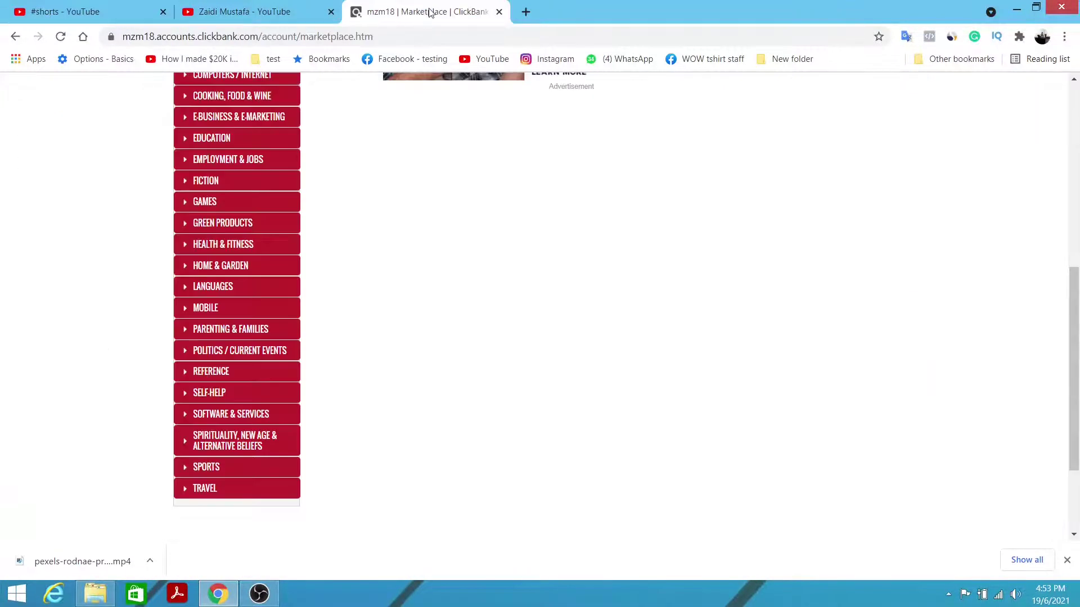
scroll(757, 275, up, 8)
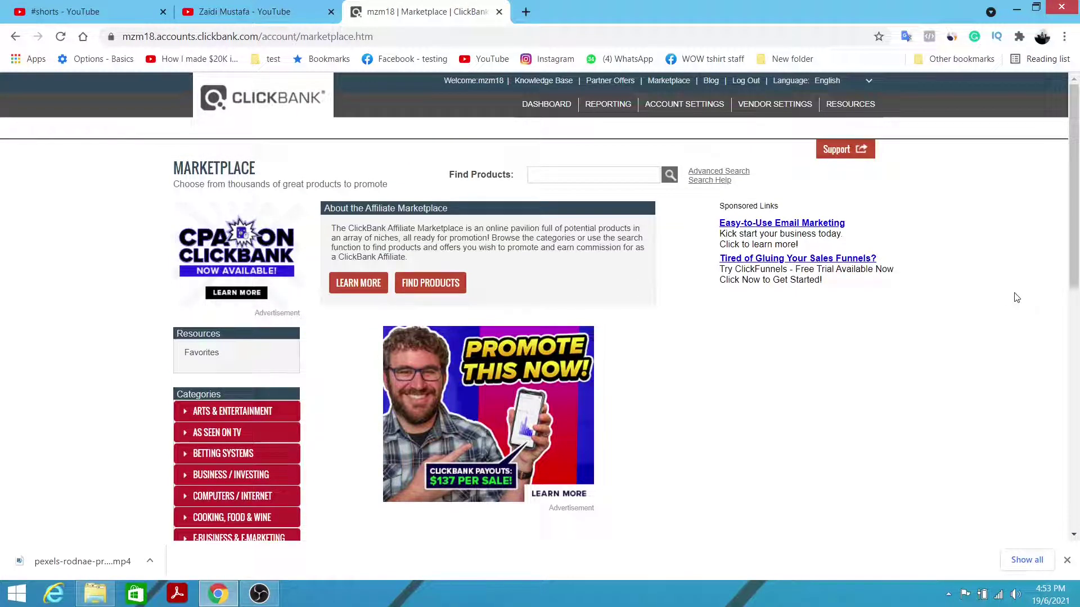
click(668, 83)
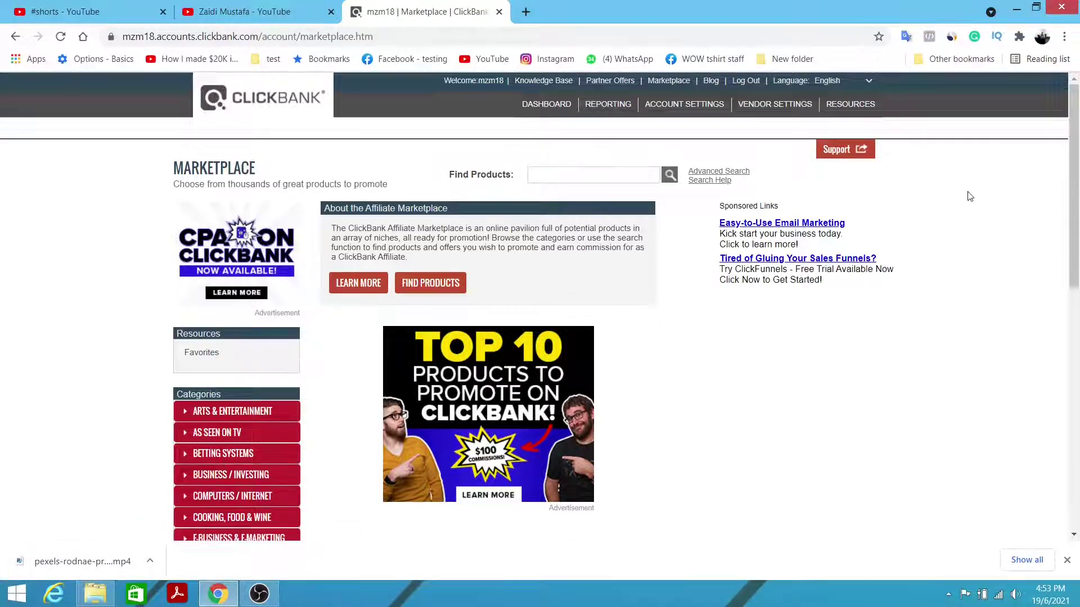
Step: Examine the full list of product categories in the ClickBank marketplace, from Arts & Entertainment to Travel
scroll(971, 197, down, 1)
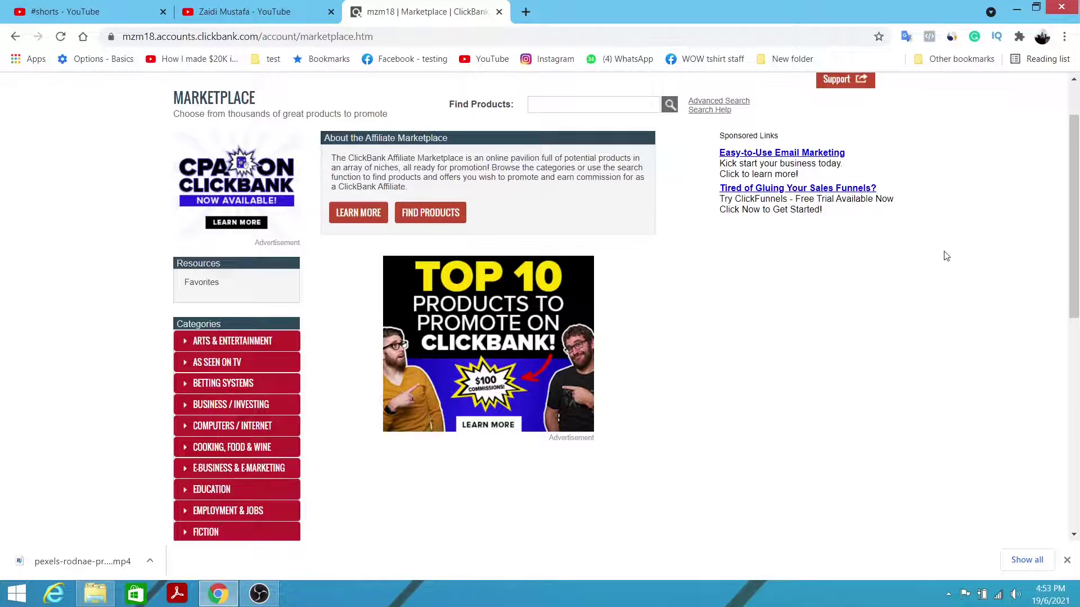
scroll(947, 256, down, 2)
scroll(946, 256, down, 1)
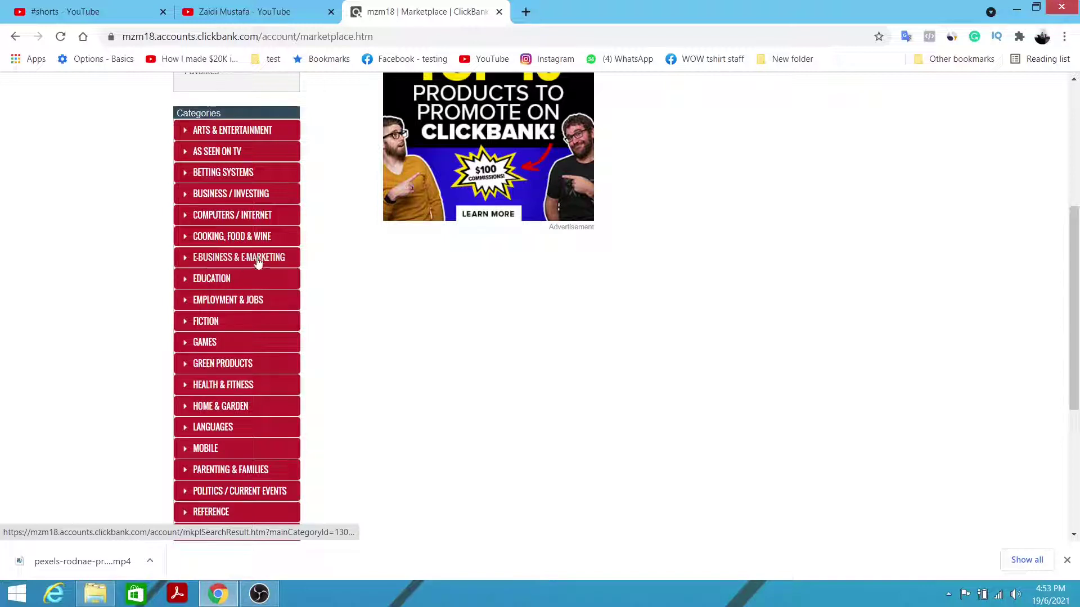
scroll(264, 256, down, 1)
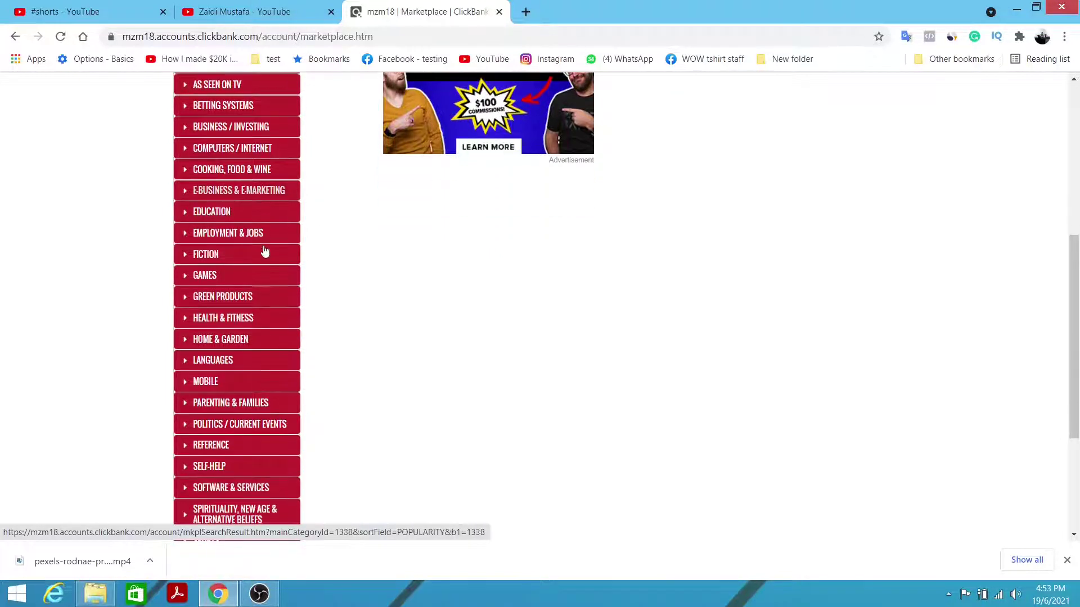
scroll(250, 258, down, 1)
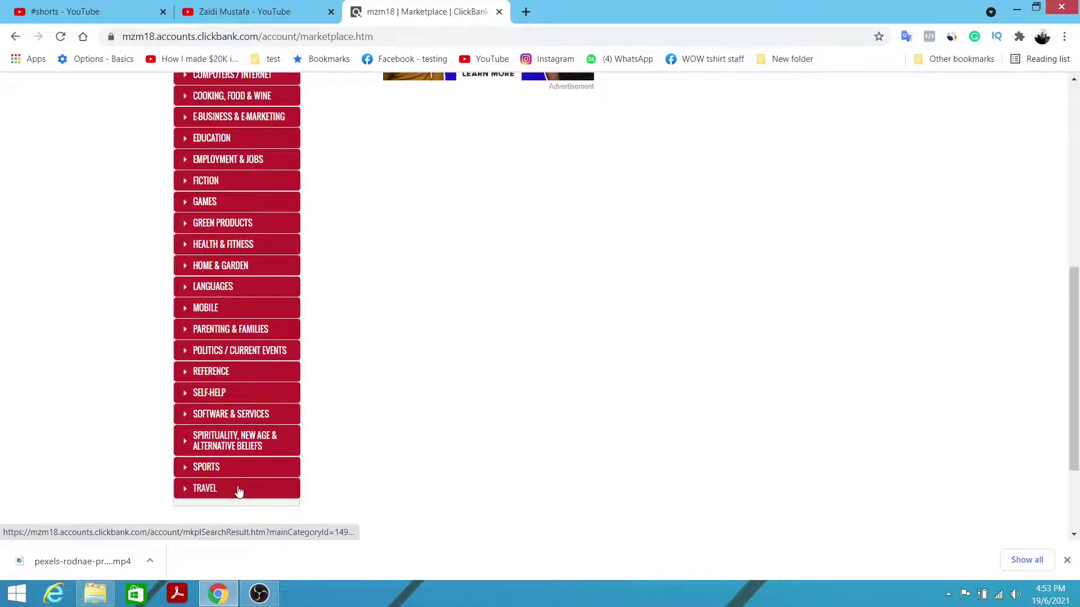
scroll(584, 225, up, 4)
scroll(584, 236, up, 2)
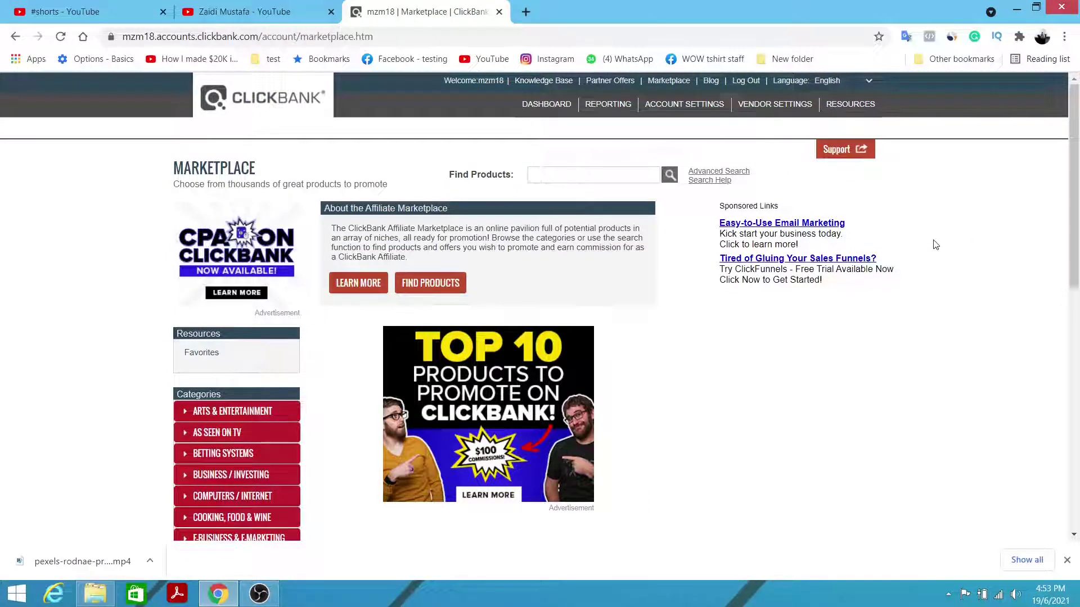
scroll(972, 234, down, 3)
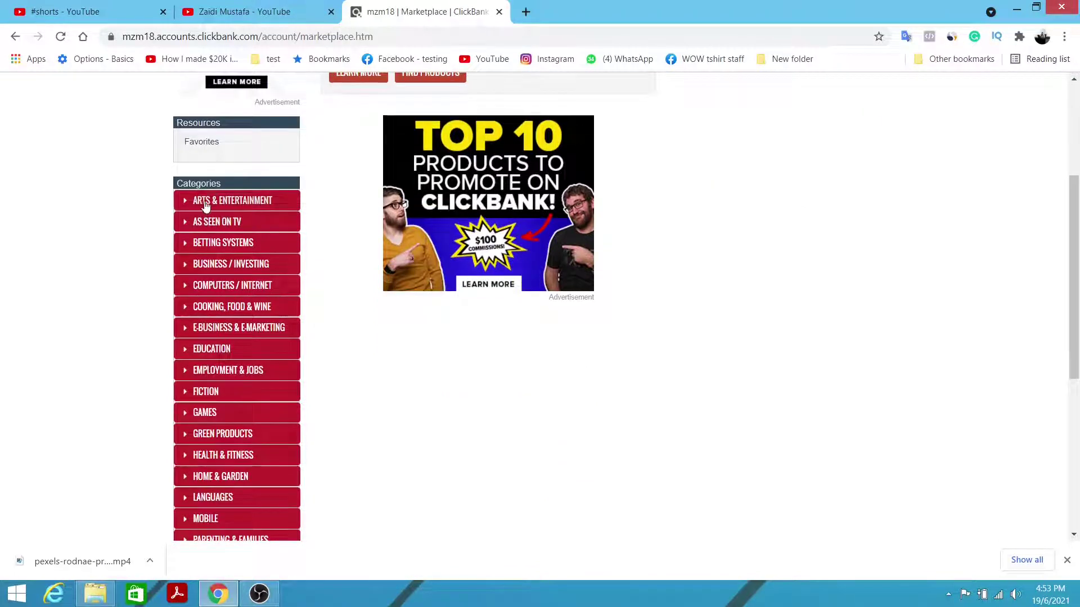
scroll(264, 254, down, 2)
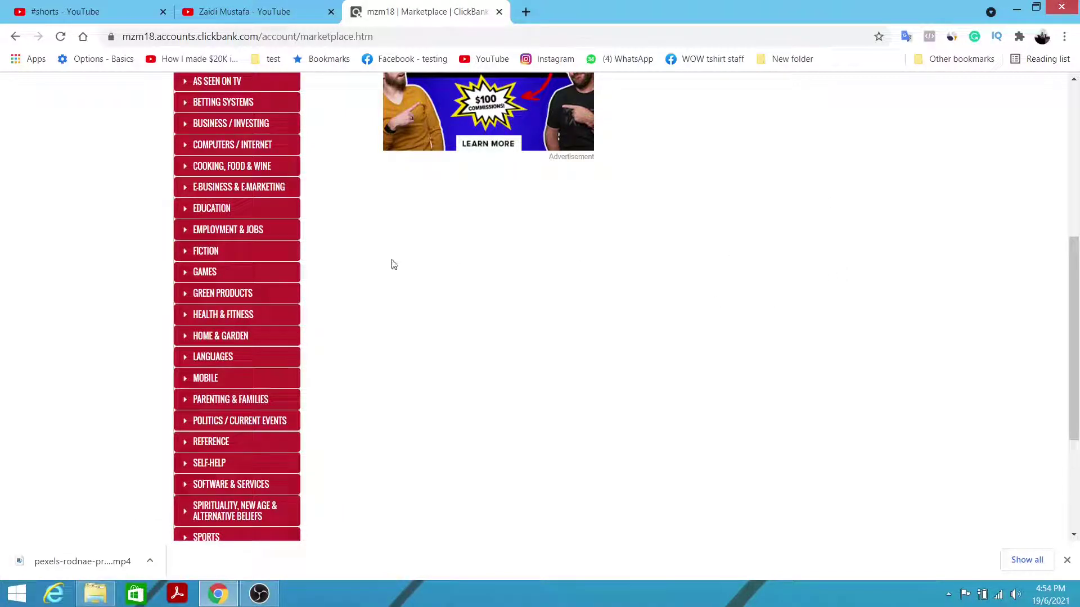
scroll(247, 288, up, 3)
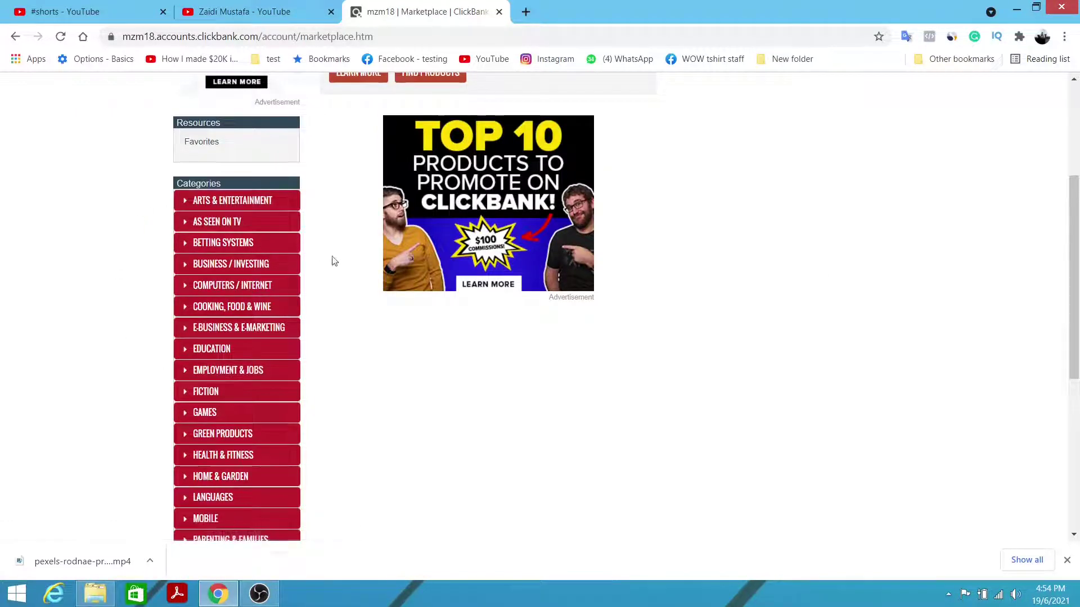
scroll(335, 258, down, 4)
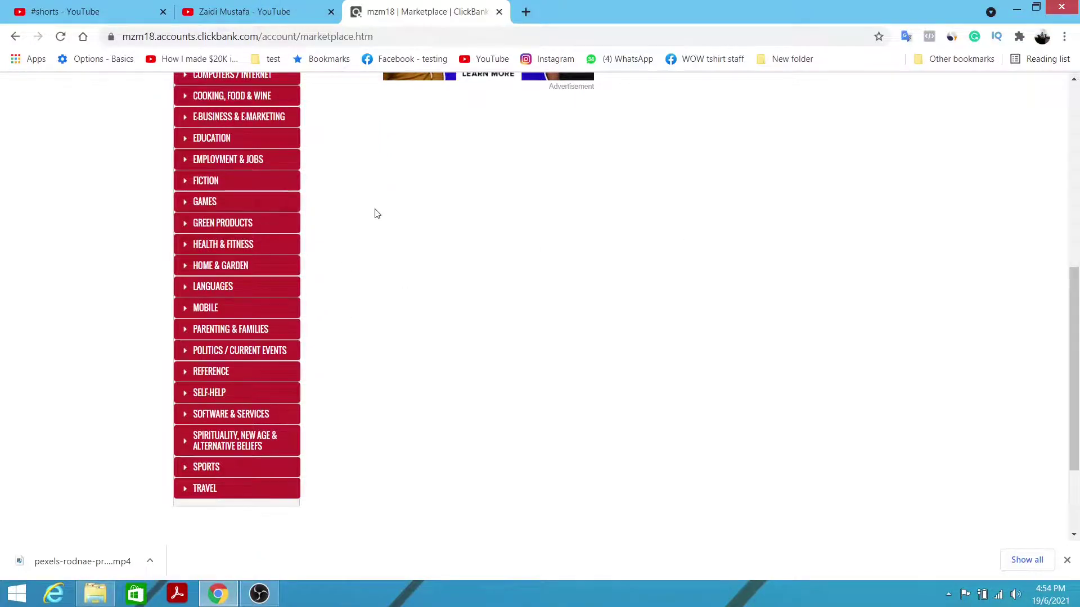
Step: Return to YouTube, extend the query with "+" and search for the suggested "#shorts + woodworking"
key(ctrl+1)
click(376, 90)
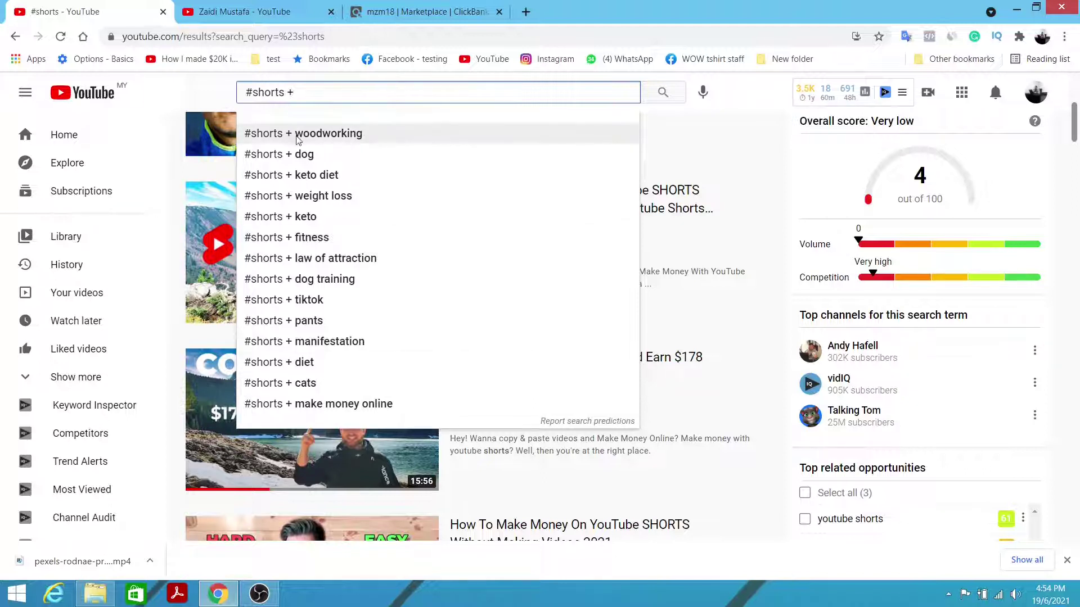
click(334, 135)
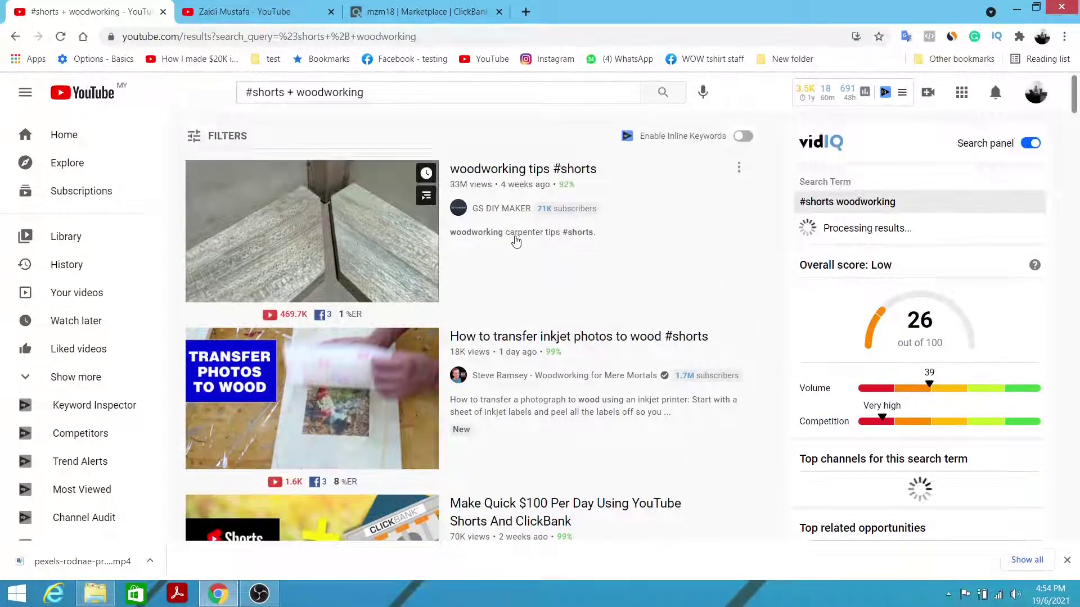
Step: Examine the woodworking Shorts results, comparing the videos' view counts, ages and channels
scroll(515, 234, down, 1)
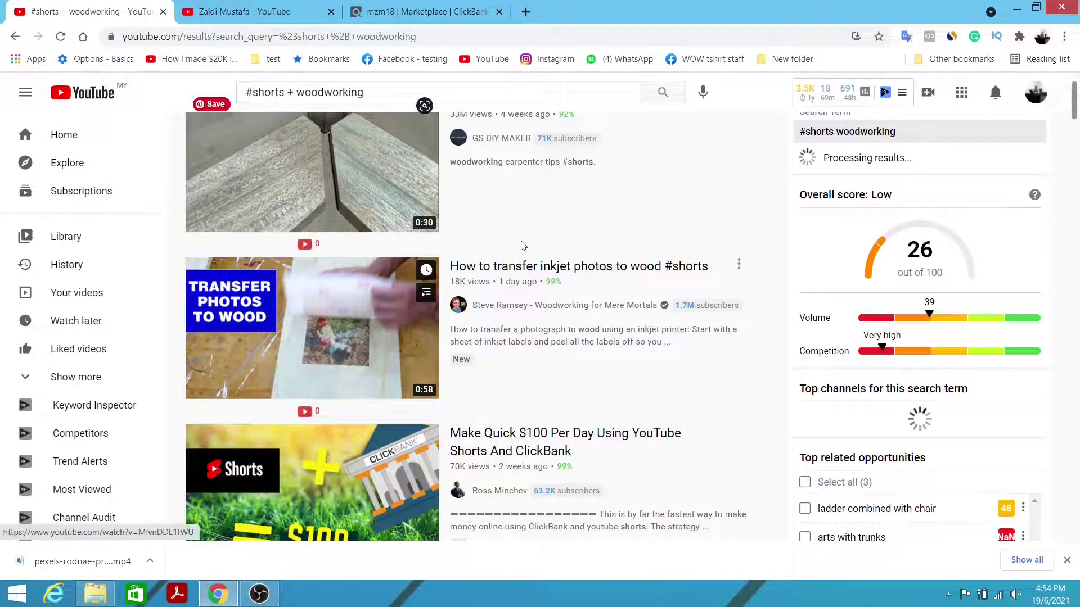
scroll(412, 247, down, 2)
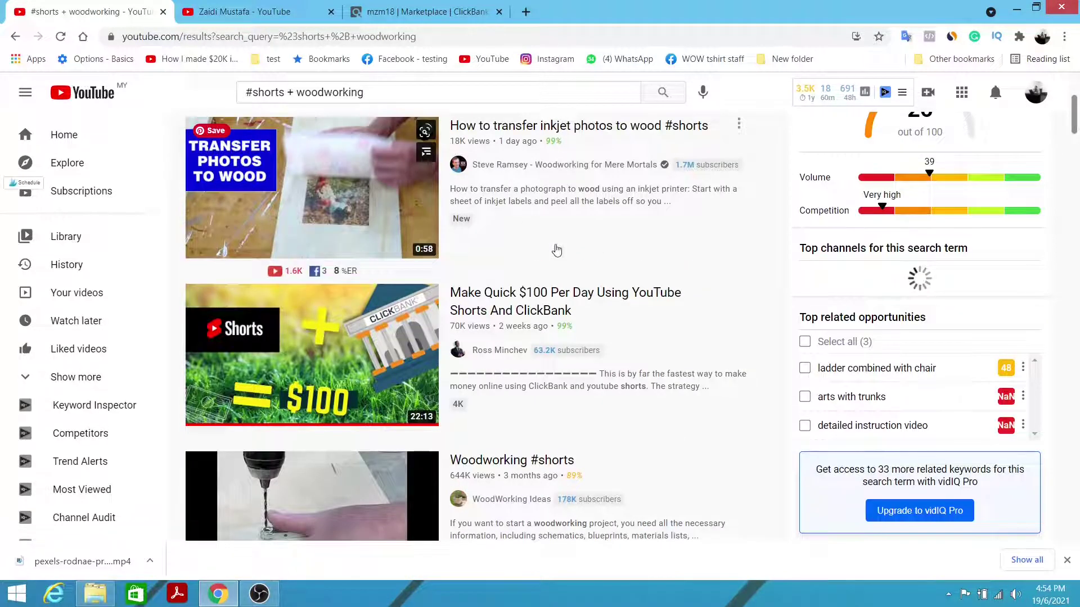
scroll(583, 260, down, 2)
scroll(665, 282, down, 2)
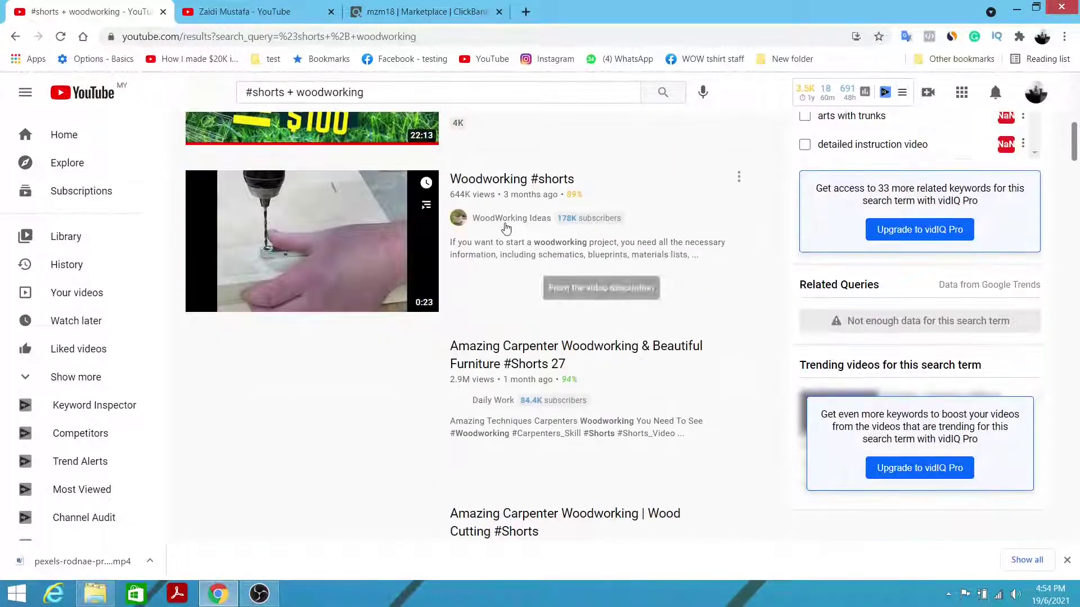
scroll(462, 156, down, 1)
scroll(656, 394, down, 1)
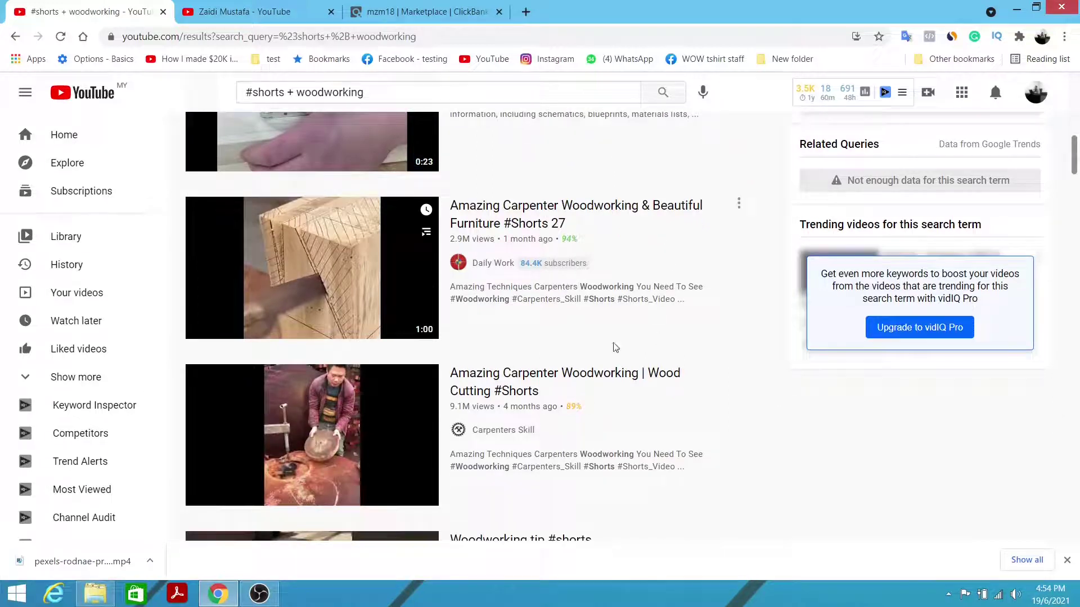
scroll(689, 345, down, 4)
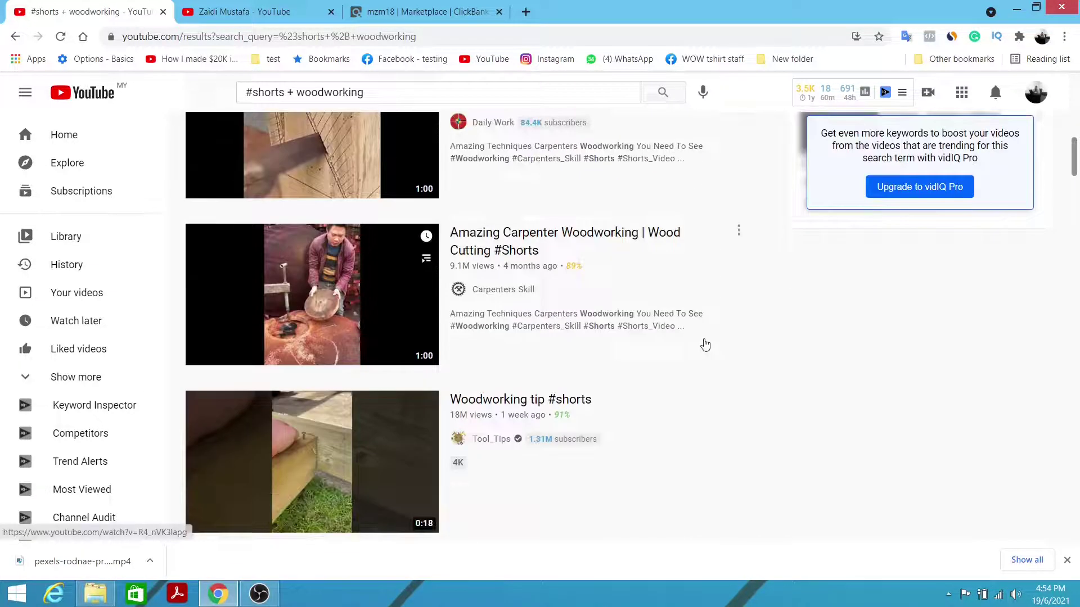
scroll(414, 268, down, 3)
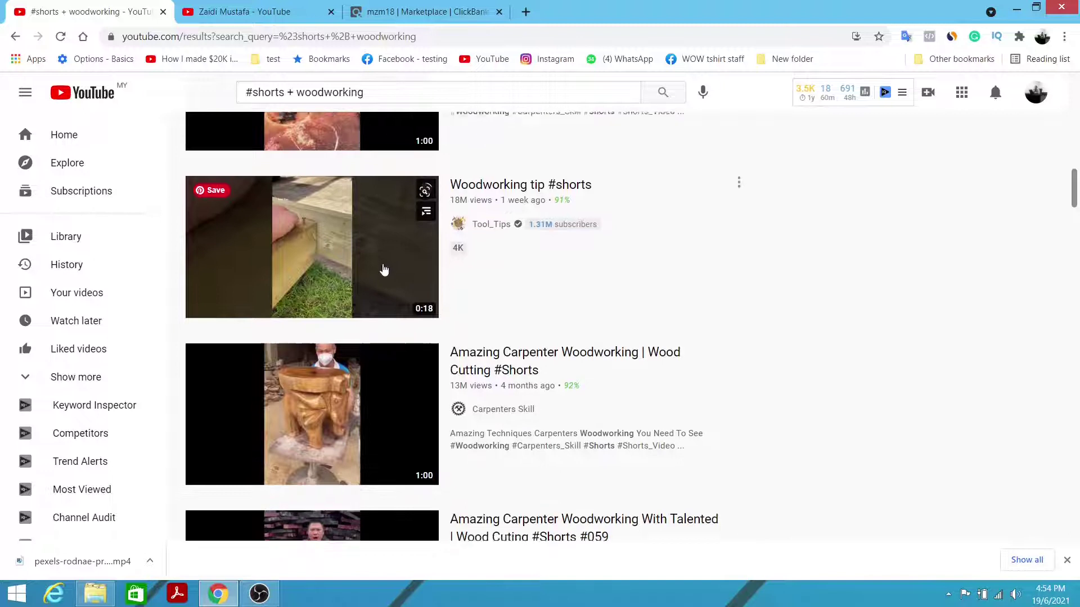
scroll(374, 279, down, 2)
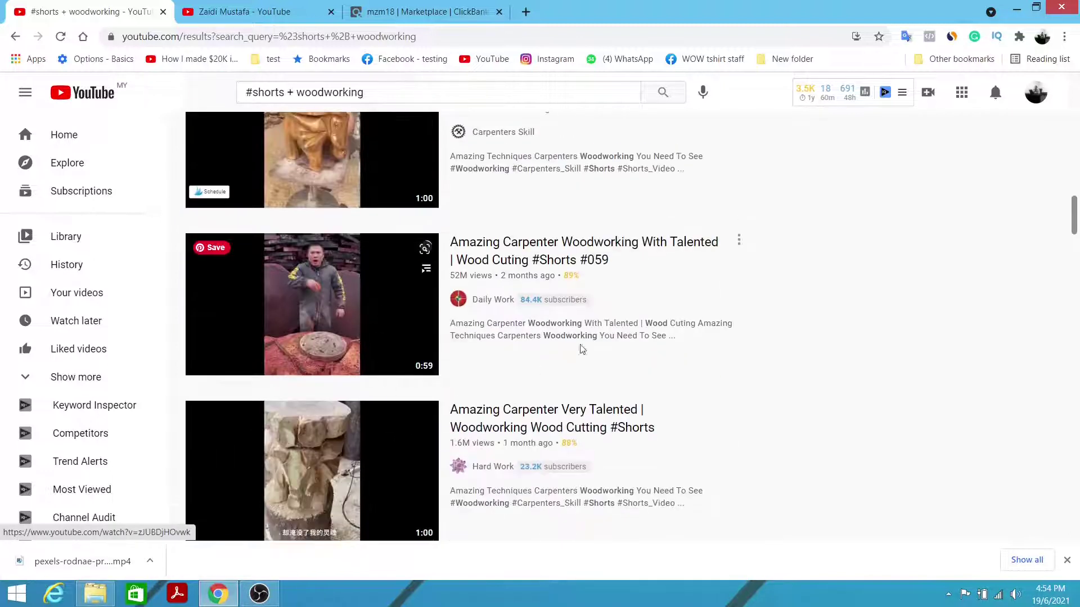
scroll(400, 349, down, 2)
scroll(360, 338, down, 2)
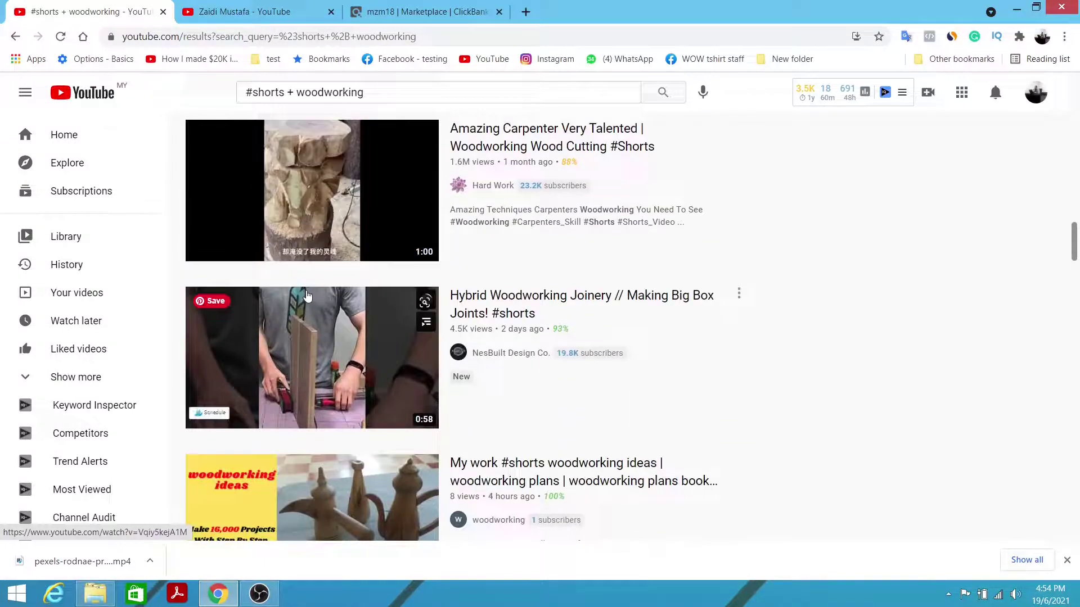
scroll(309, 304, down, 4)
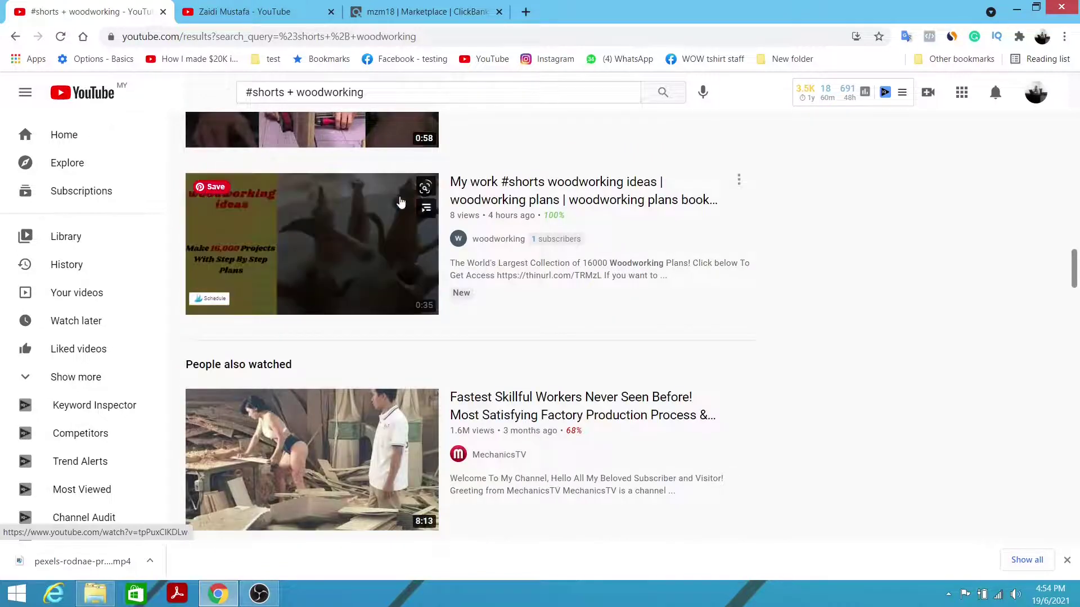
scroll(388, 208, down, 6)
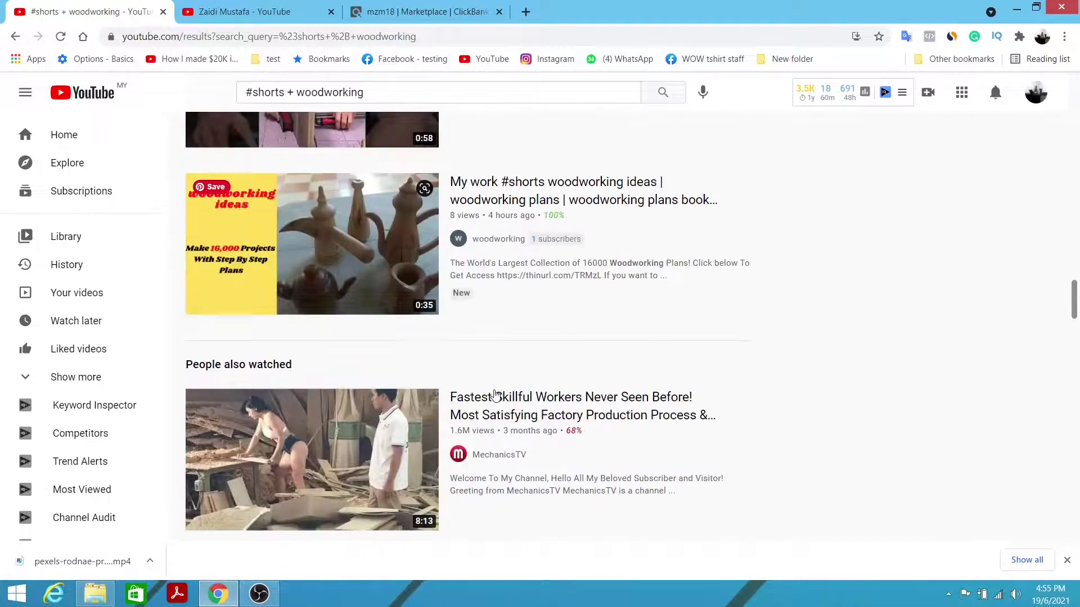
Step: Replace "woodworking" in the YouTube query with "yoga" and browse the results for "#shorts + yoga"
scroll(495, 395, up, 5)
click(296, 93)
drag(297, 93, 385, 96)
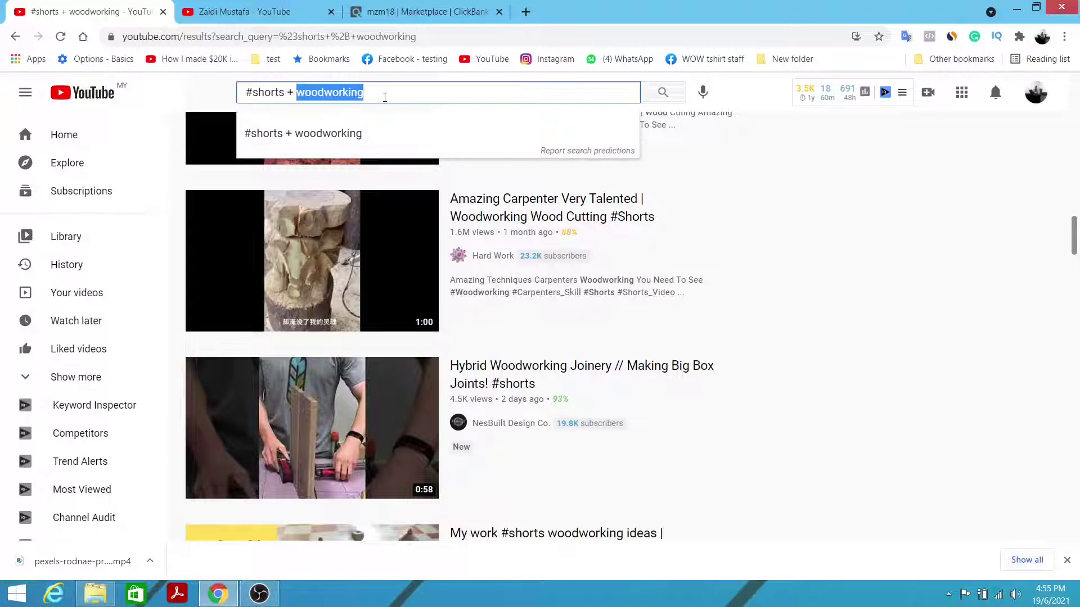
text(y)
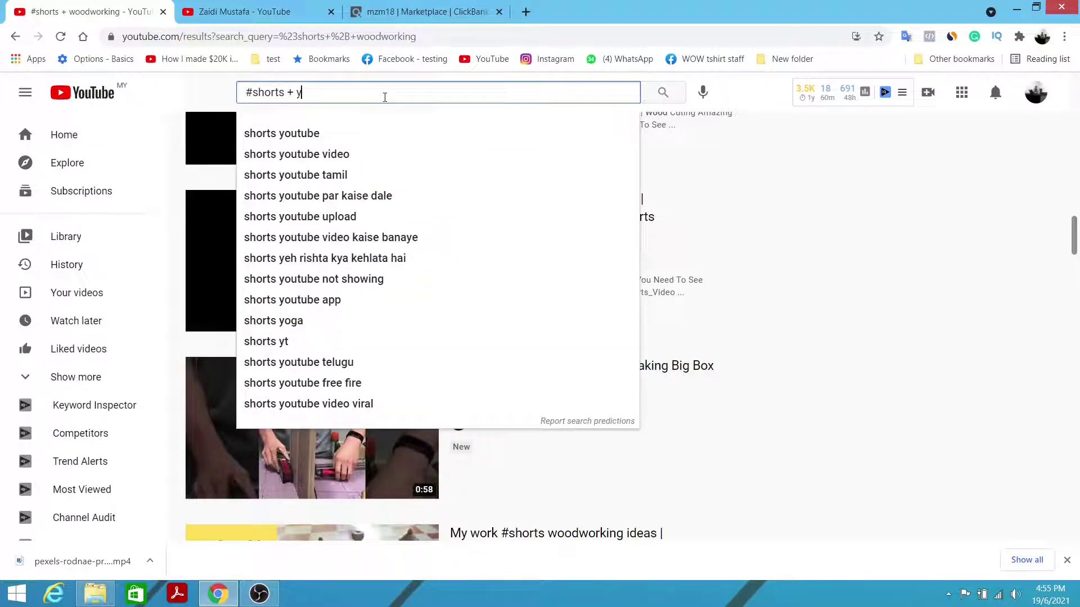
text(oga)
key(Return)
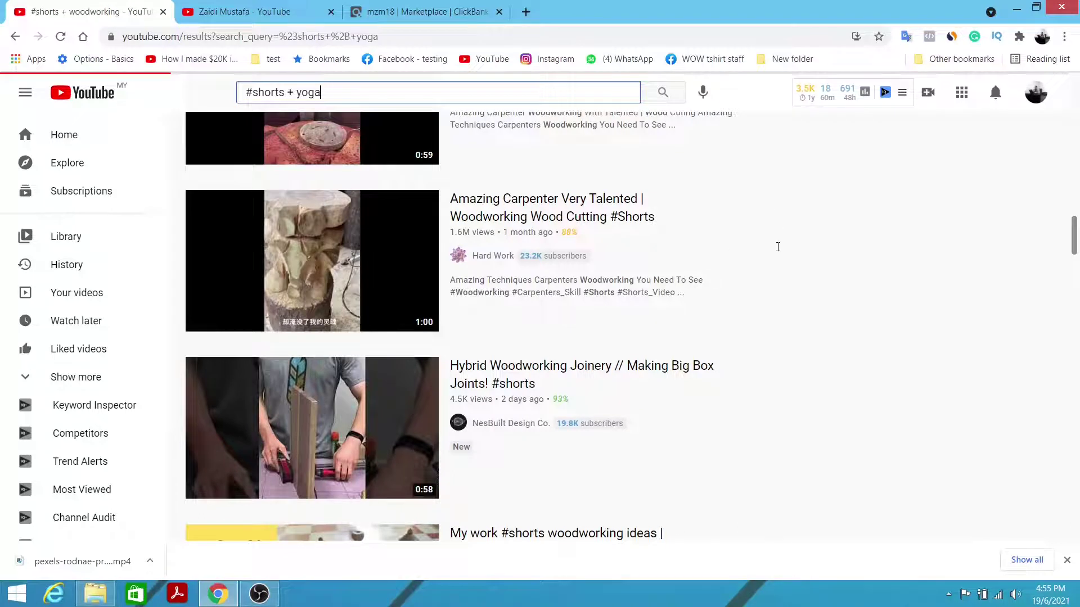
scroll(763, 286, down, 3)
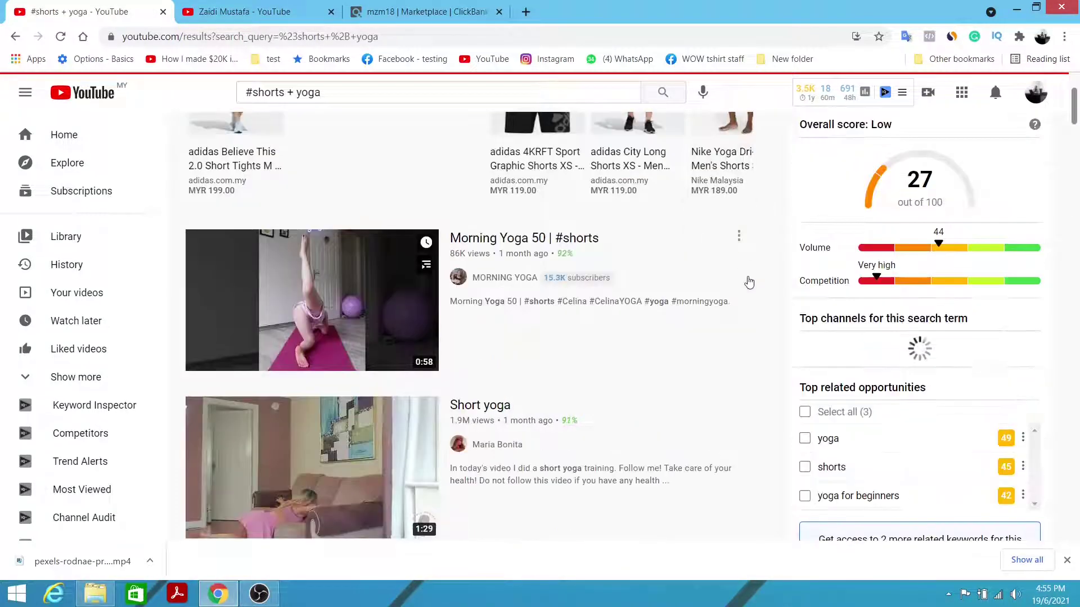
Step: Examine the "#shorts + yoga" results, comparing the videos' view counts, ages and channel sizes
scroll(764, 286, down, 3)
scroll(533, 234, down, 6)
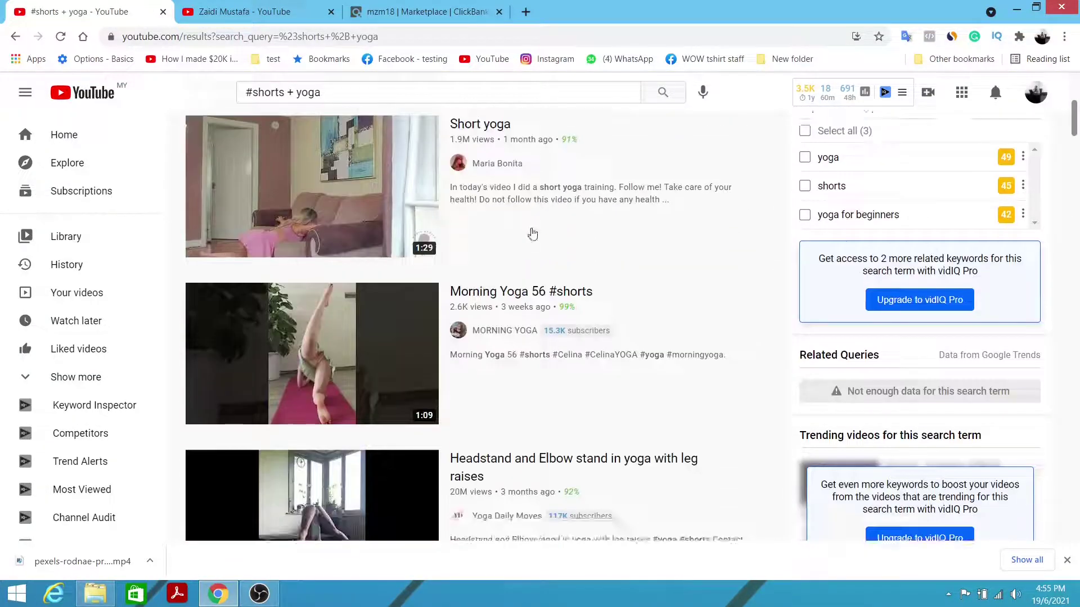
scroll(615, 247, down, 2)
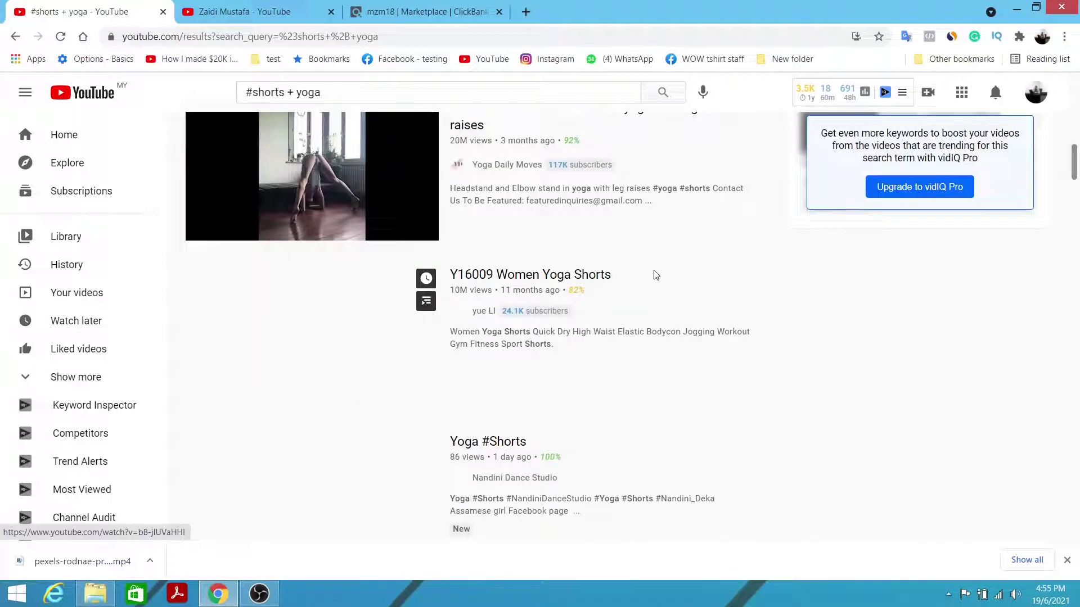
scroll(692, 337, down, 2)
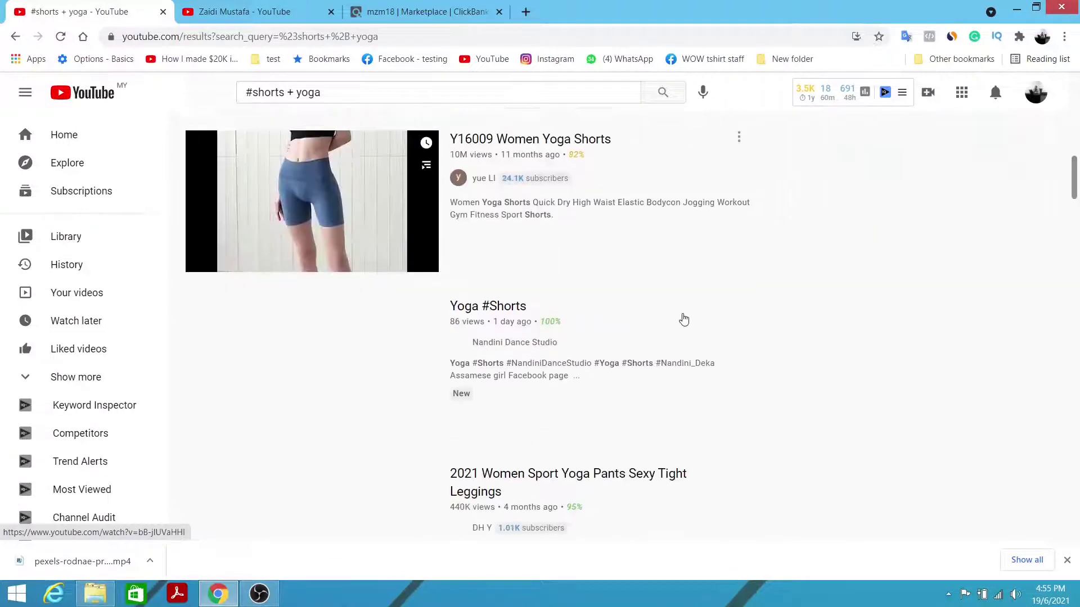
scroll(641, 304, down, 2)
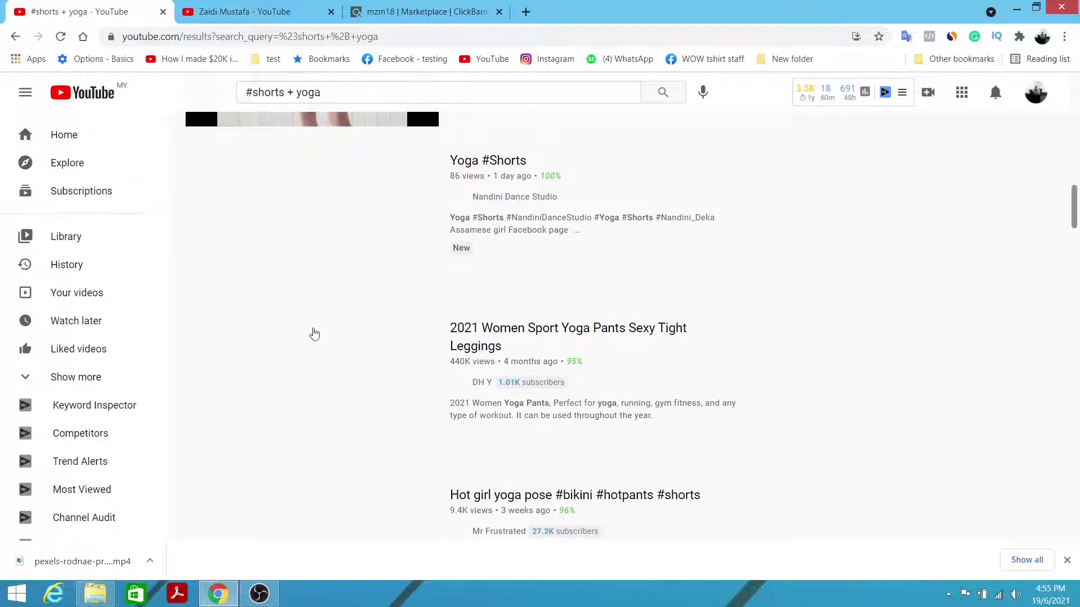
scroll(782, 361, up, 4)
scroll(781, 361, up, 4)
scroll(757, 358, down, 11)
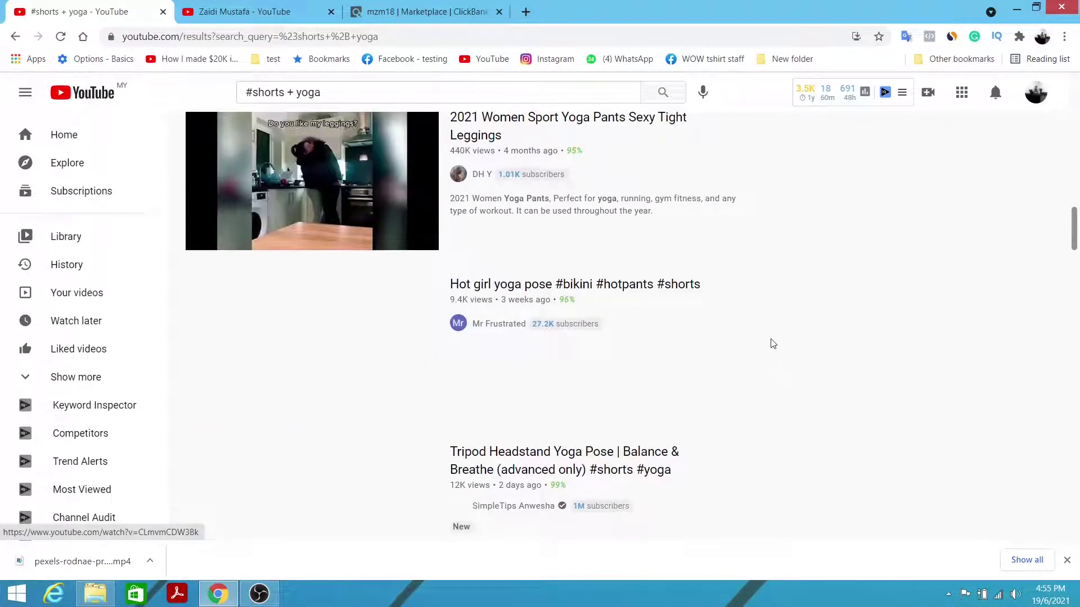
scroll(772, 305, down, 6)
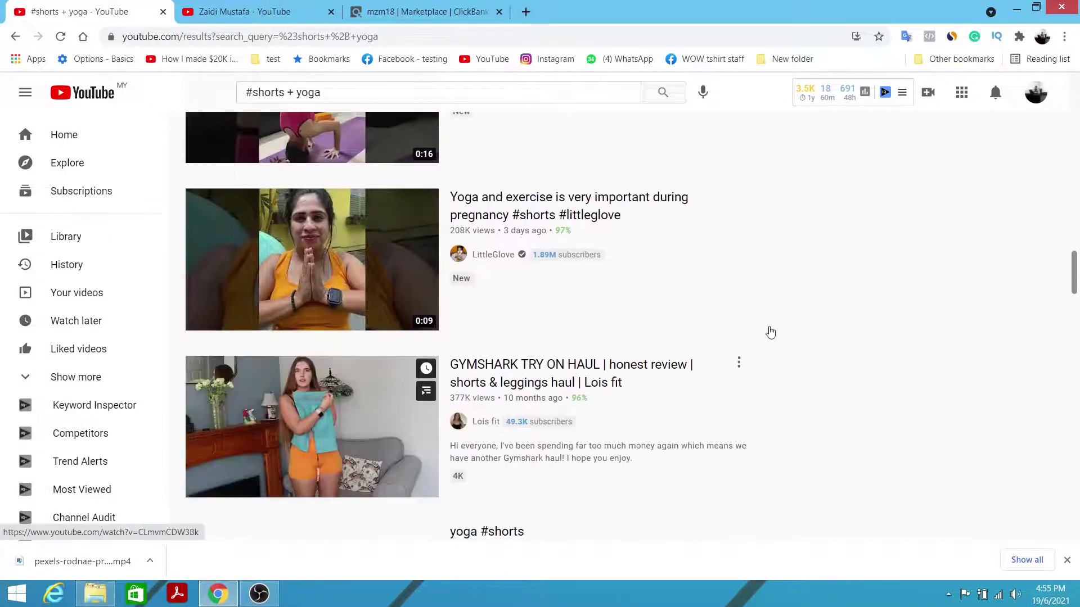
scroll(768, 330, down, 4)
scroll(747, 325, down, 3)
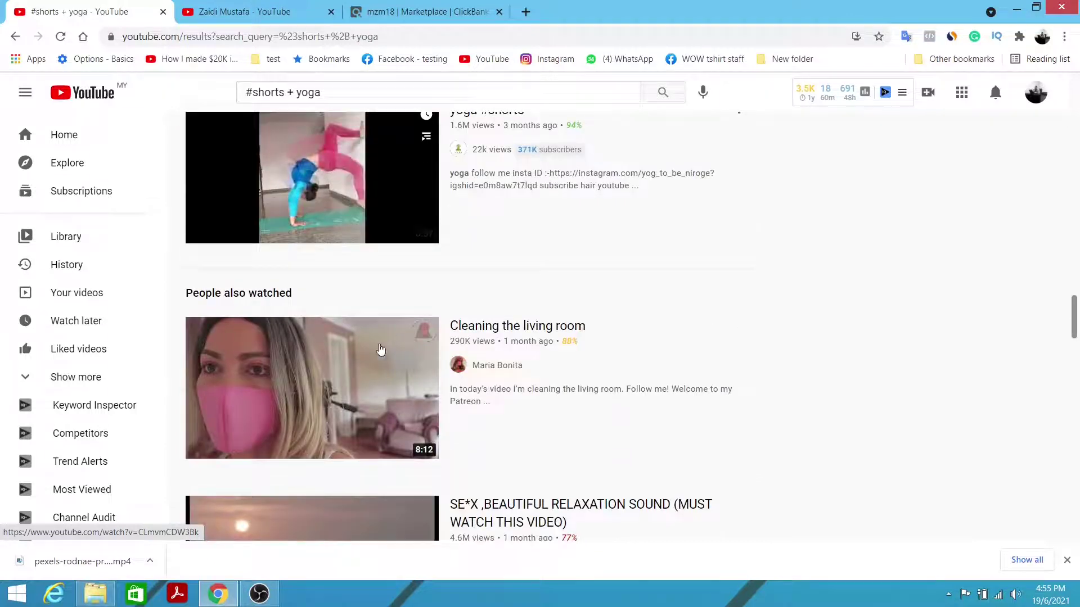
scroll(742, 223, down, 2)
scroll(743, 225, down, 6)
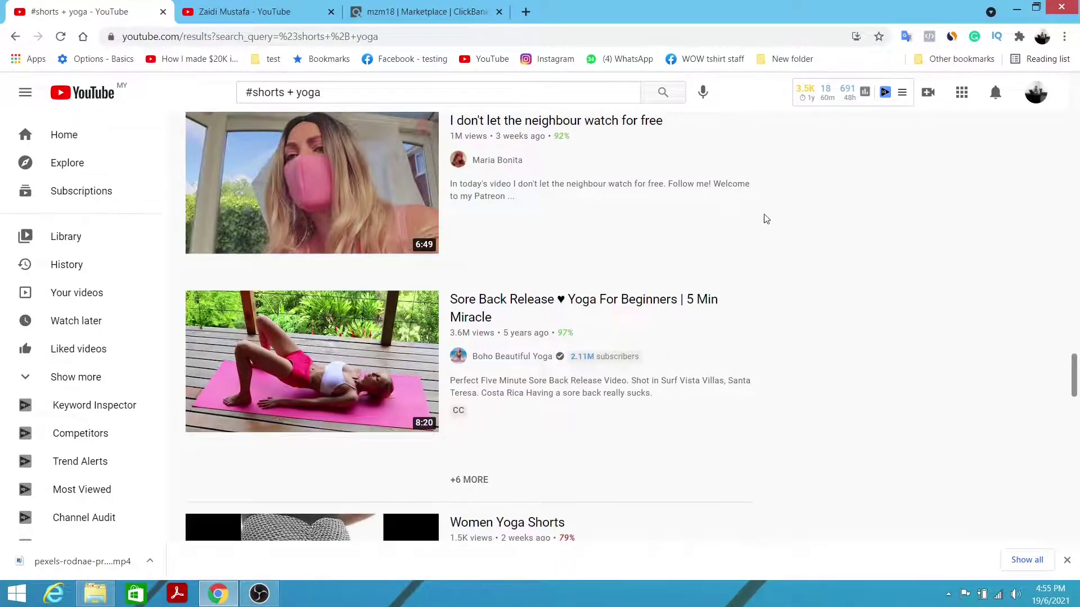
scroll(776, 220, up, 15)
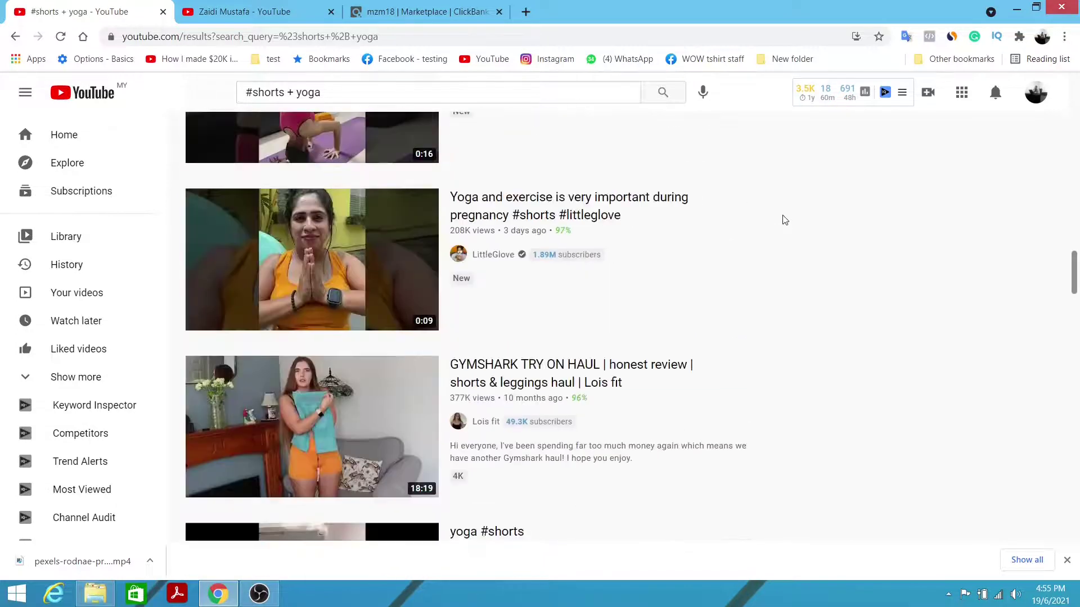
scroll(785, 221, up, 4)
scroll(780, 224, up, 5)
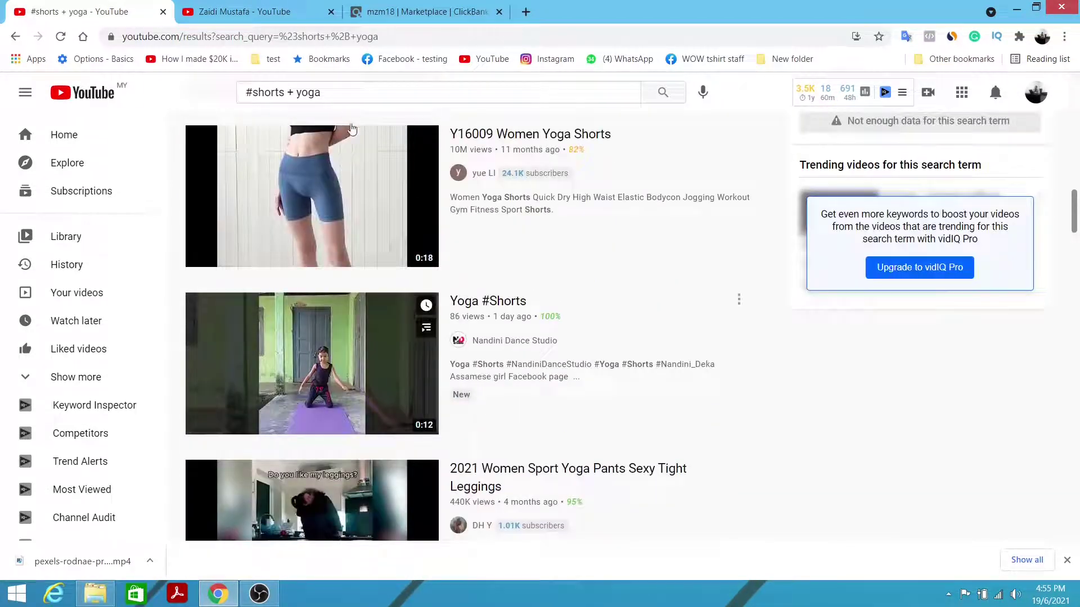
Step: Replace "yoga" in the YouTube query with "dog" and search for "#shorts + dog"
double_click(390, 93)
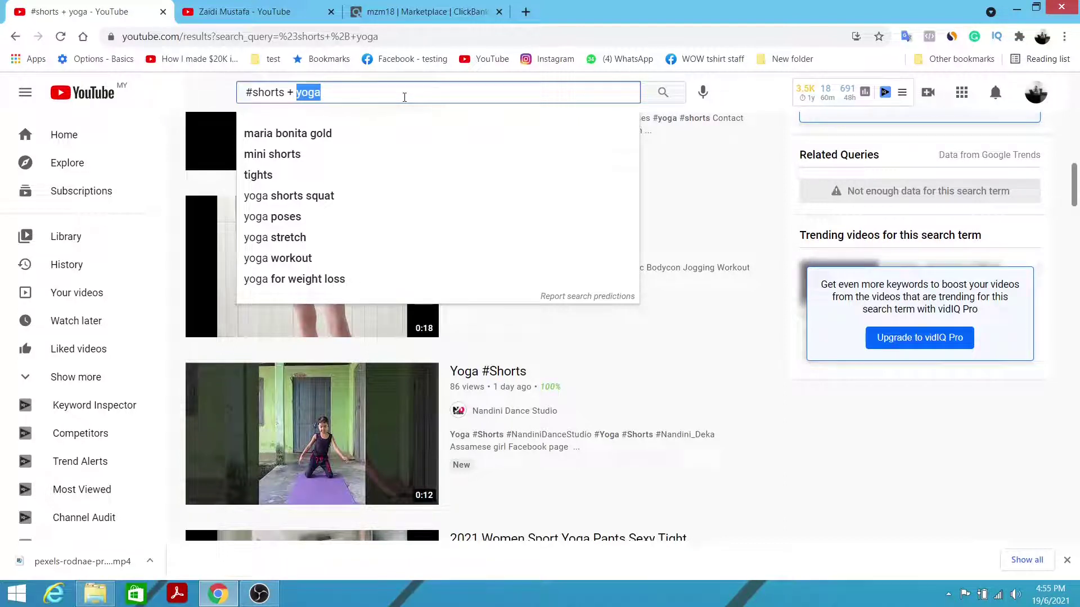
text(dog)
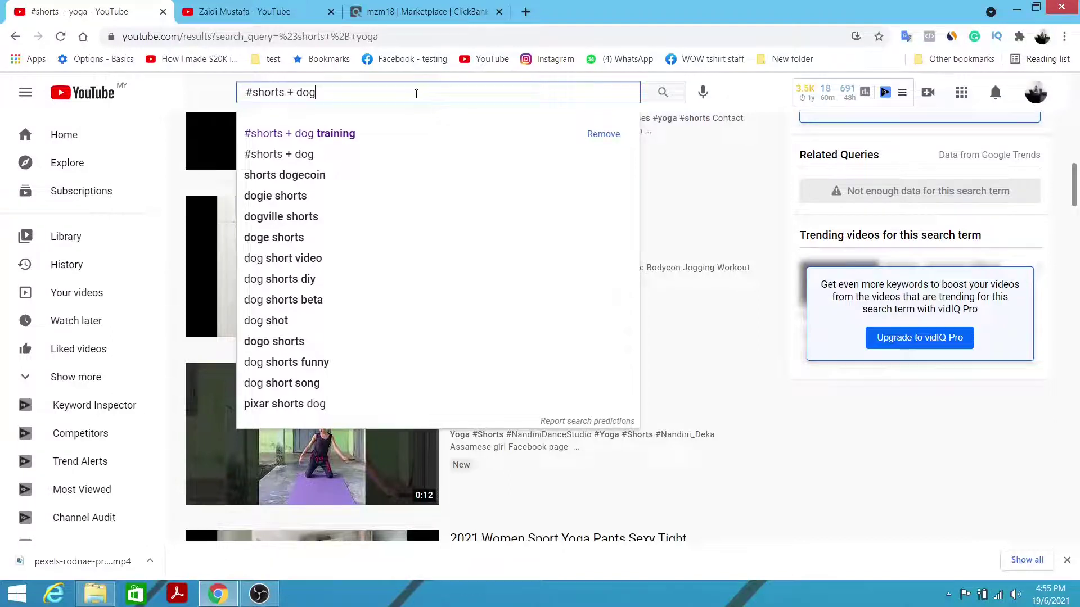
key(Return)
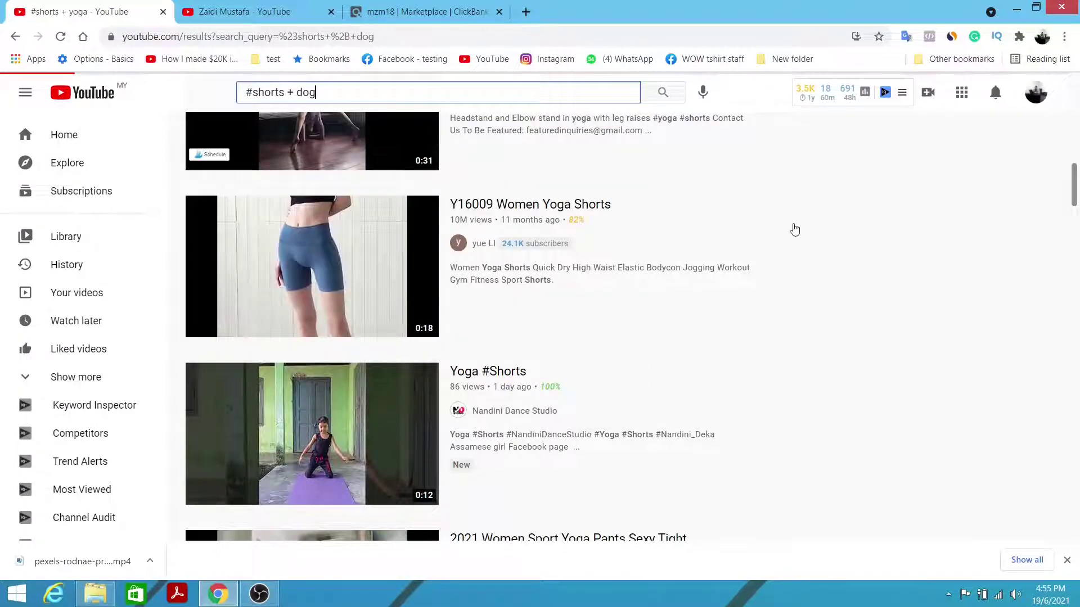
scroll(760, 265, up, 5)
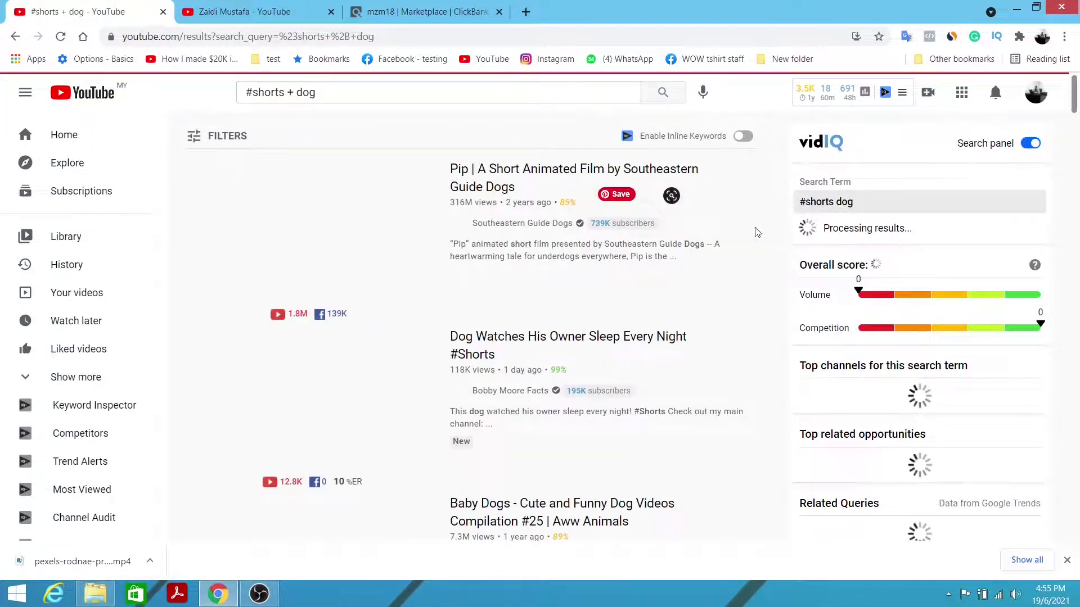
Step: Examine the dog Shorts results, comparing the videos' view counts, upload ages and channels
scroll(781, 250, down, 1)
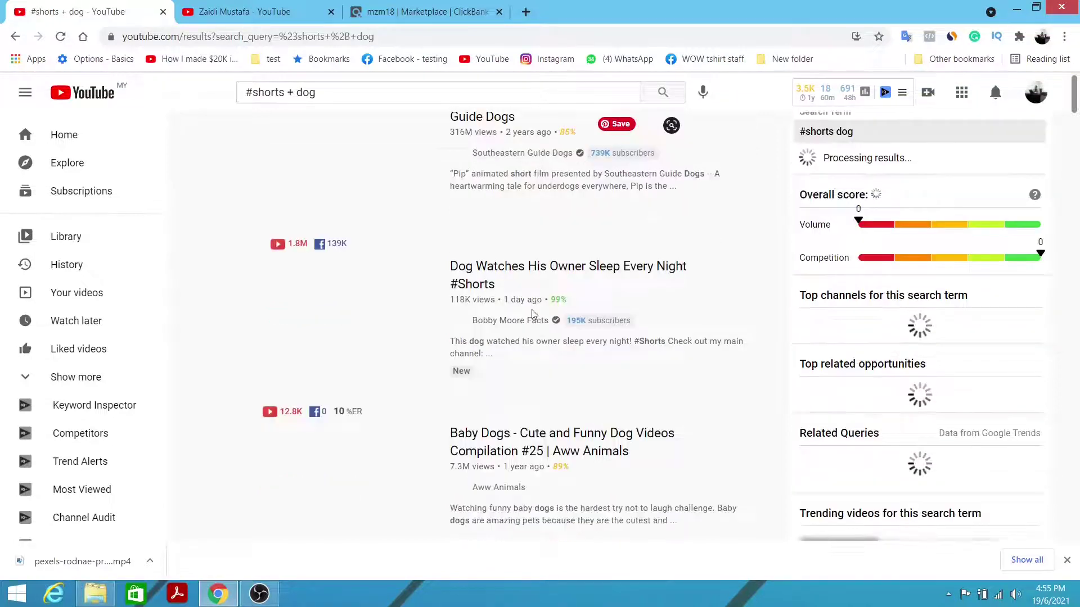
scroll(681, 244, down, 3)
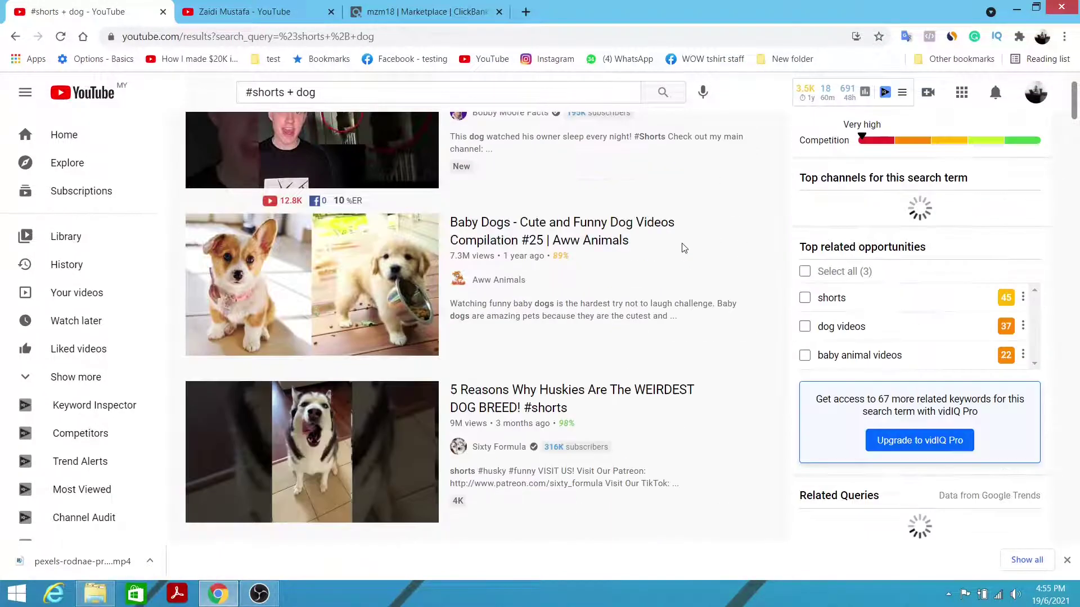
scroll(739, 292, up, 3)
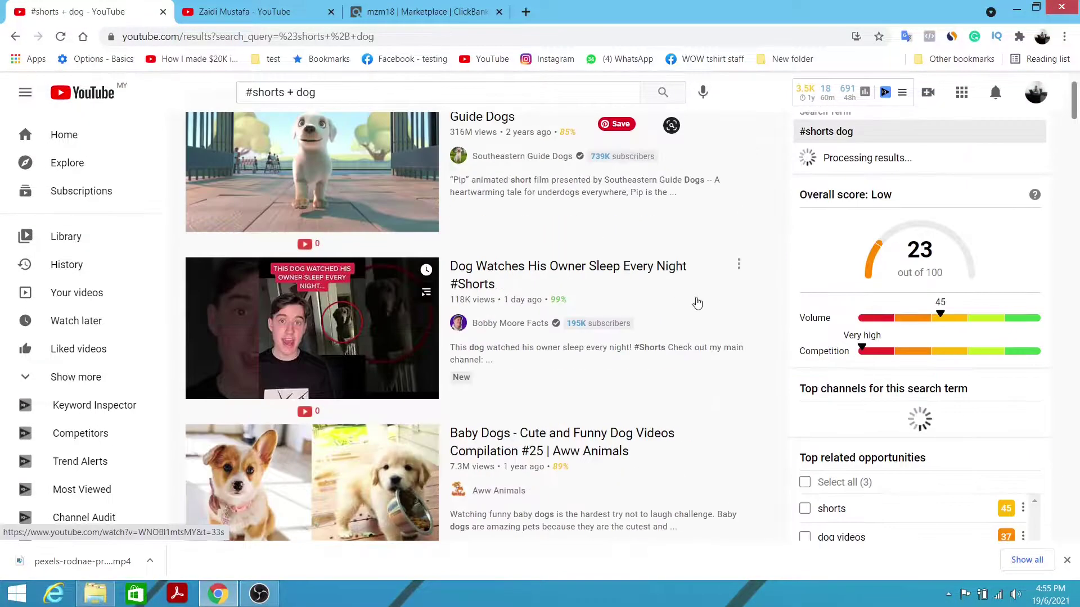
scroll(694, 308, down, 3)
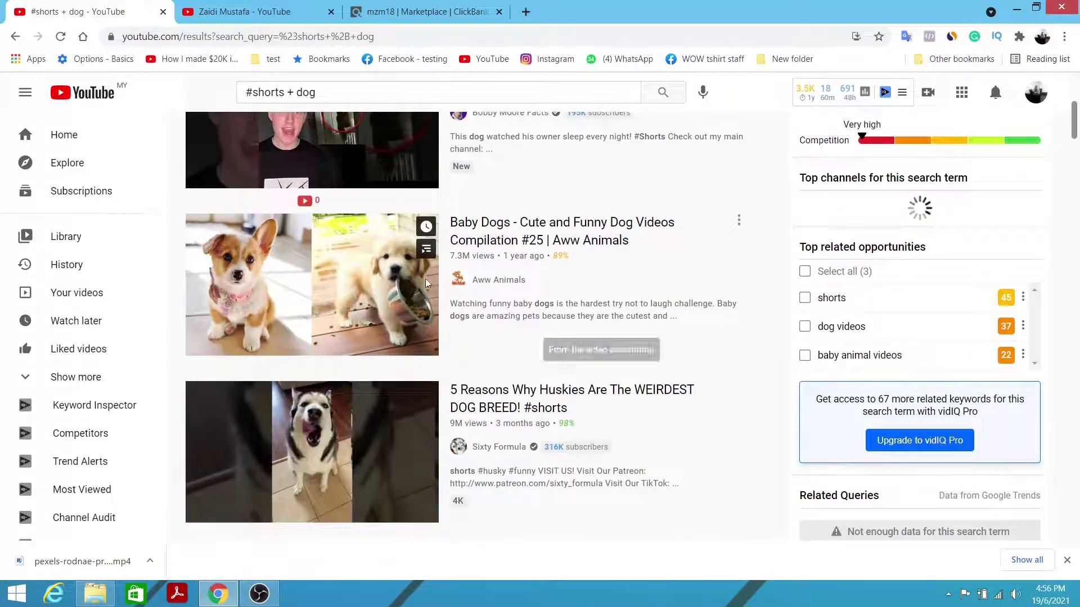
scroll(698, 235, down, 3)
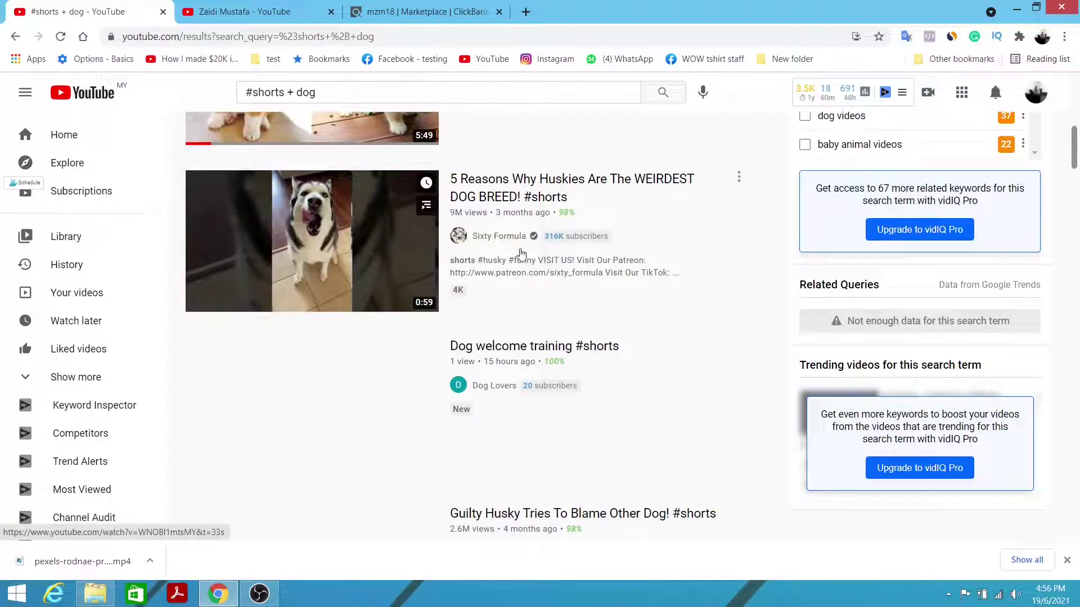
scroll(506, 250, down, 8)
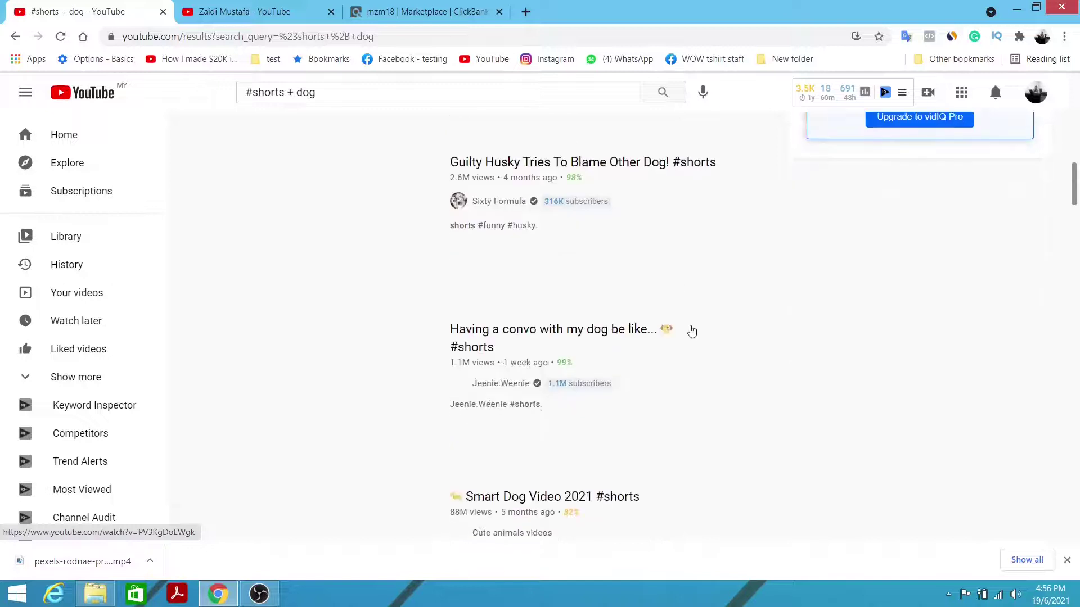
scroll(694, 345, up, 9)
Step: Switch to the ClickBank marketplace and open the Animal Care & Pets subcategory under Home & Garden
click(478, 20)
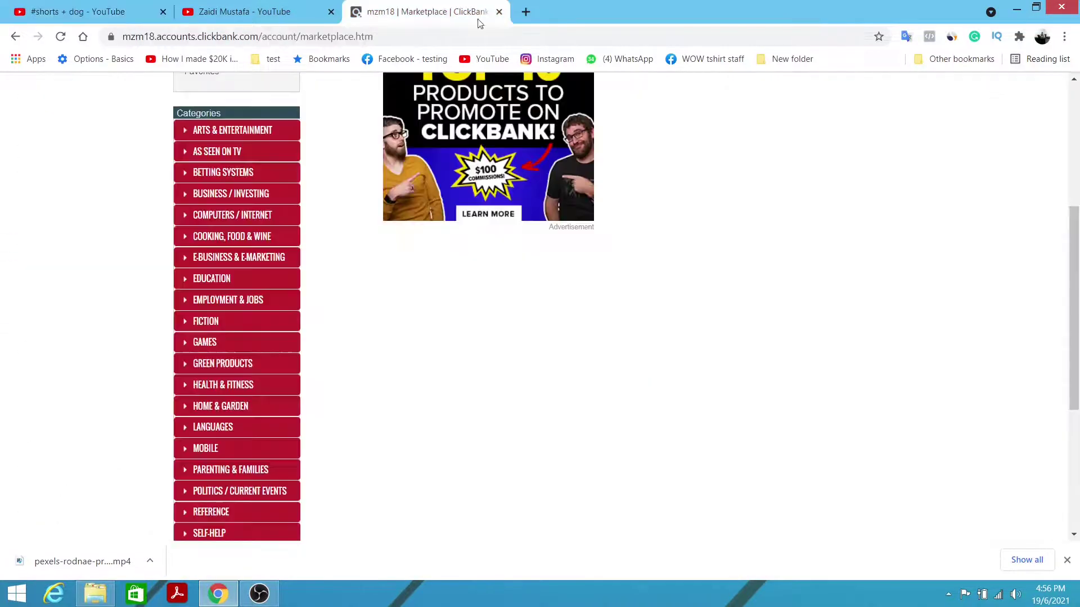
scroll(846, 268, up, 5)
scroll(296, 272, down, 9)
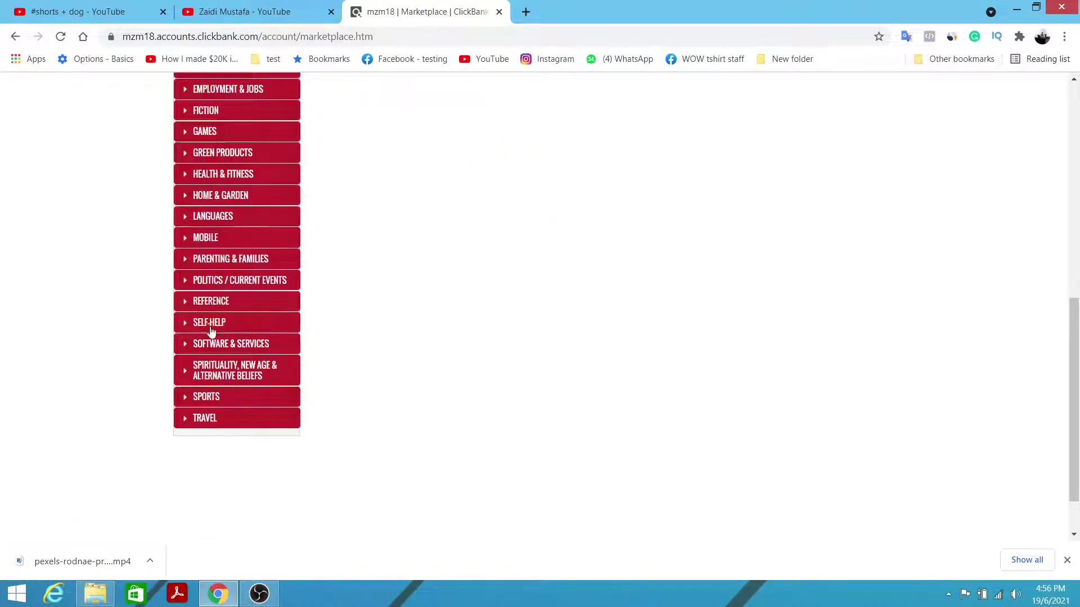
click(187, 200)
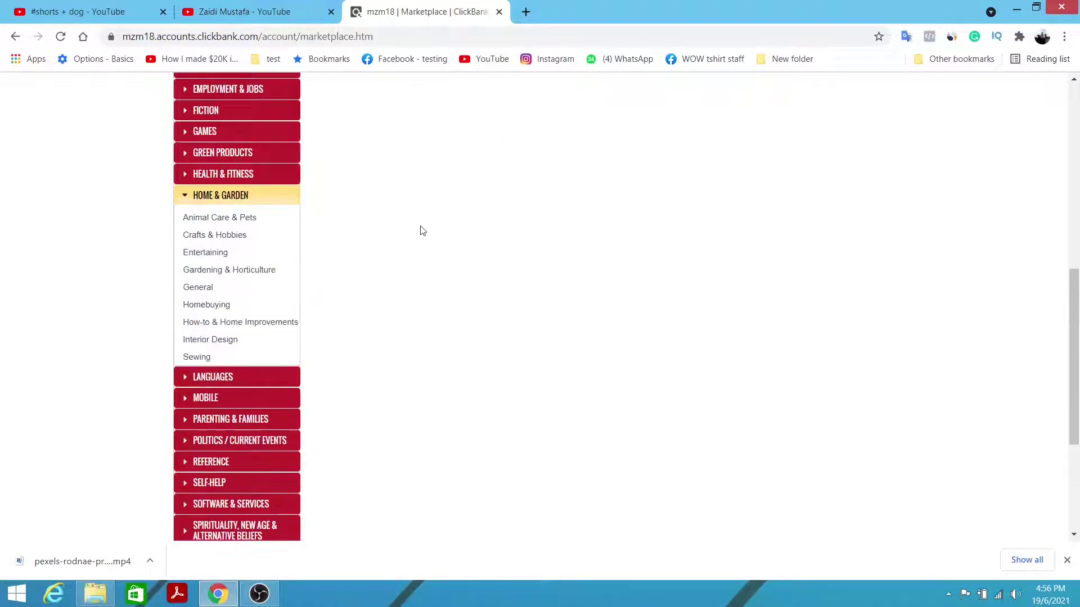
click(209, 219)
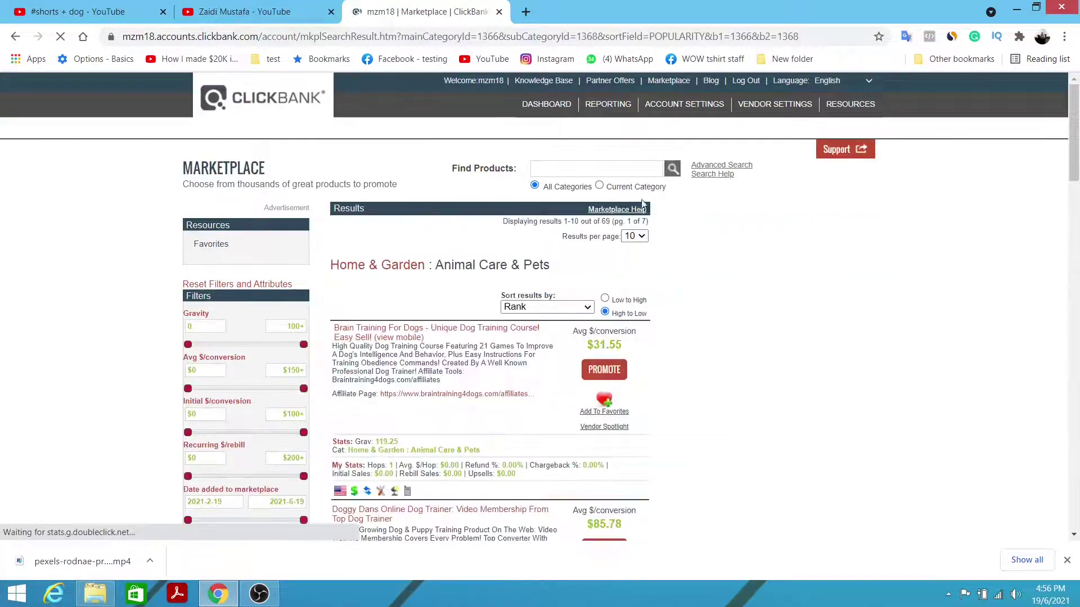
Step: Sort the Animal Care & Pets products by Gravity and look over the listed offers
scroll(590, 171, down, 3)
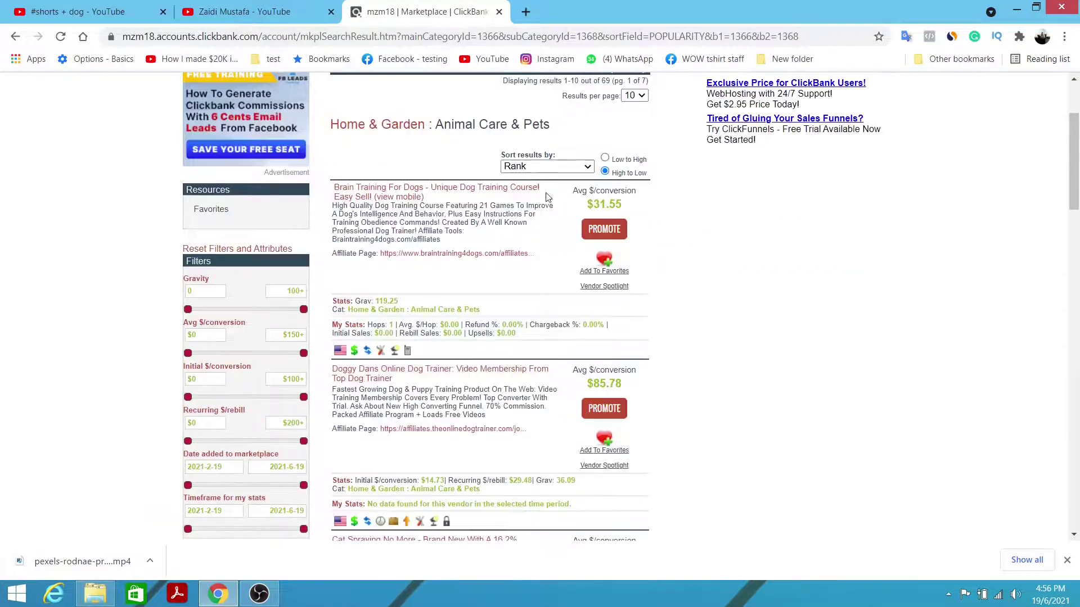
click(590, 167)
click(526, 228)
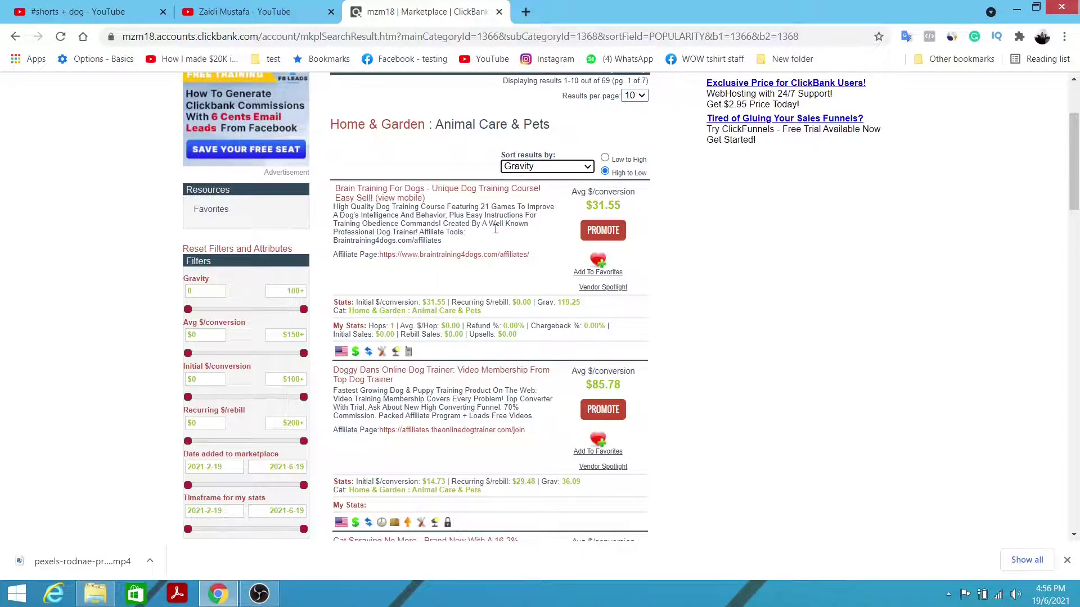
scroll(752, 298, down, 3)
Step: Open the sales page of the "Brain Training For Dogs" offer in a new tab and read through its pitch
scroll(757, 306, up, 6)
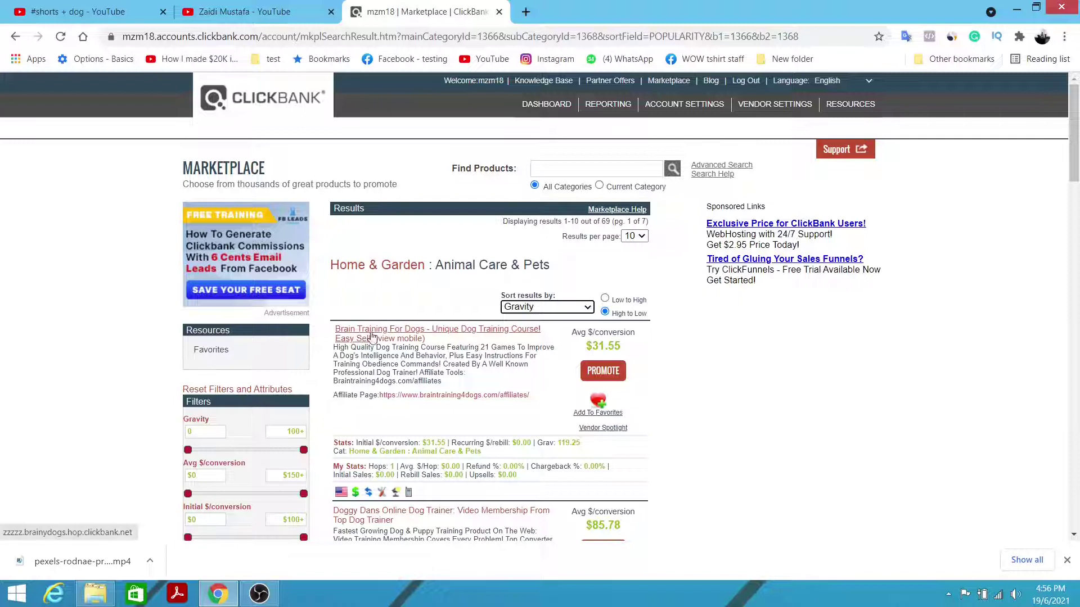
scroll(835, 334, down, 3)
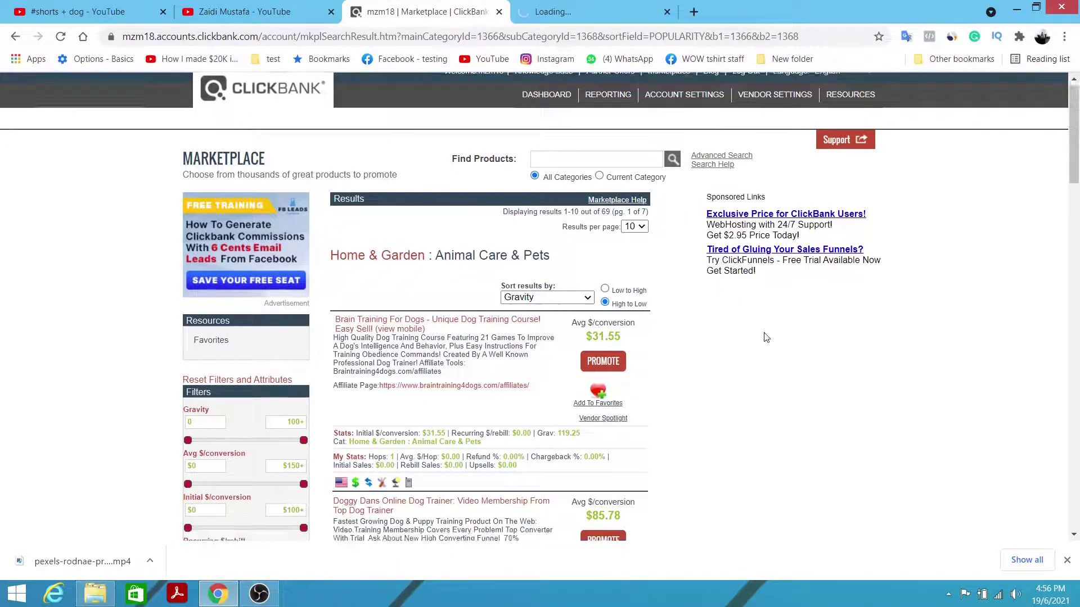
scroll(787, 347, down, 2)
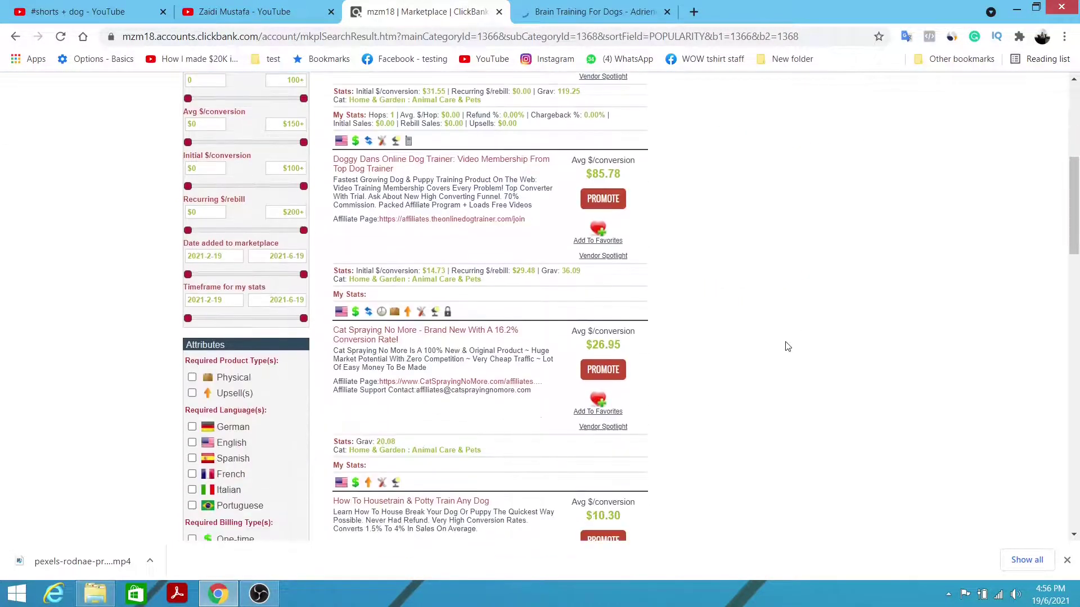
scroll(750, 140, up, 5)
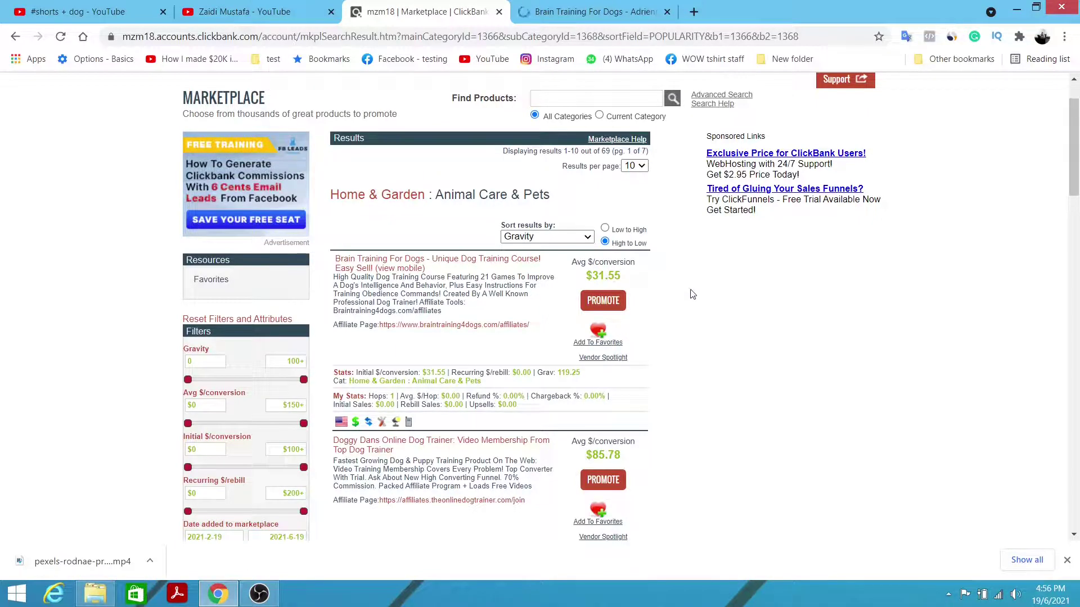
click(594, 11)
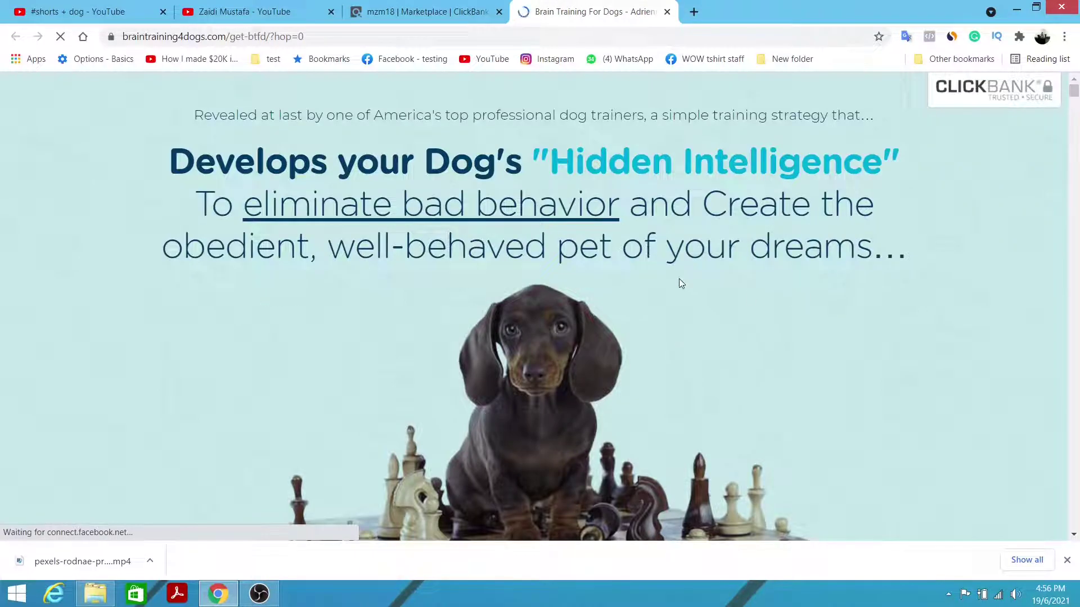
scroll(681, 282, down, 10)
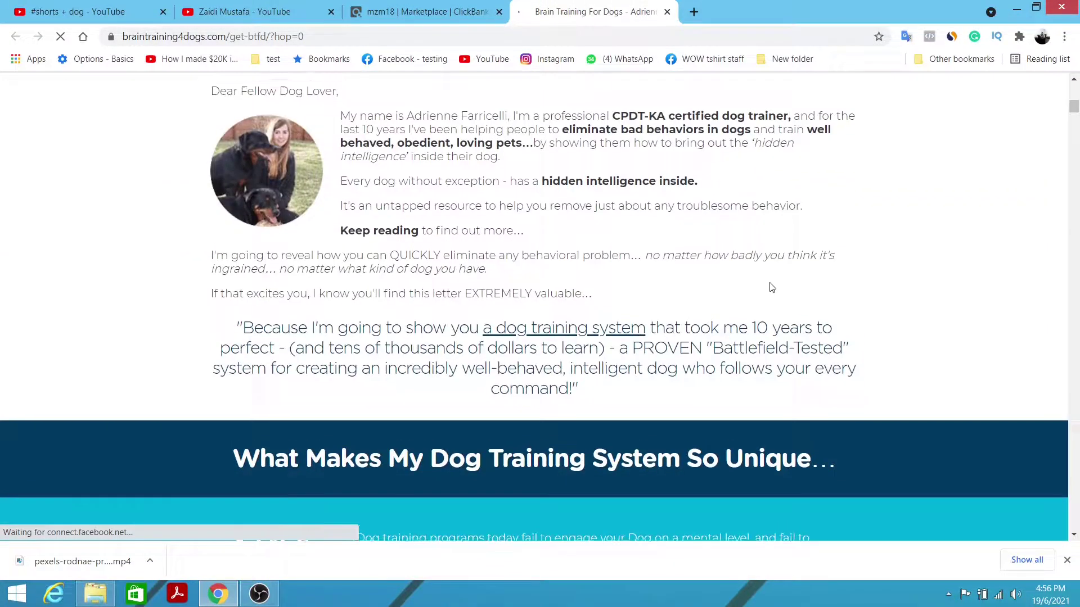
scroll(771, 287, up, 10)
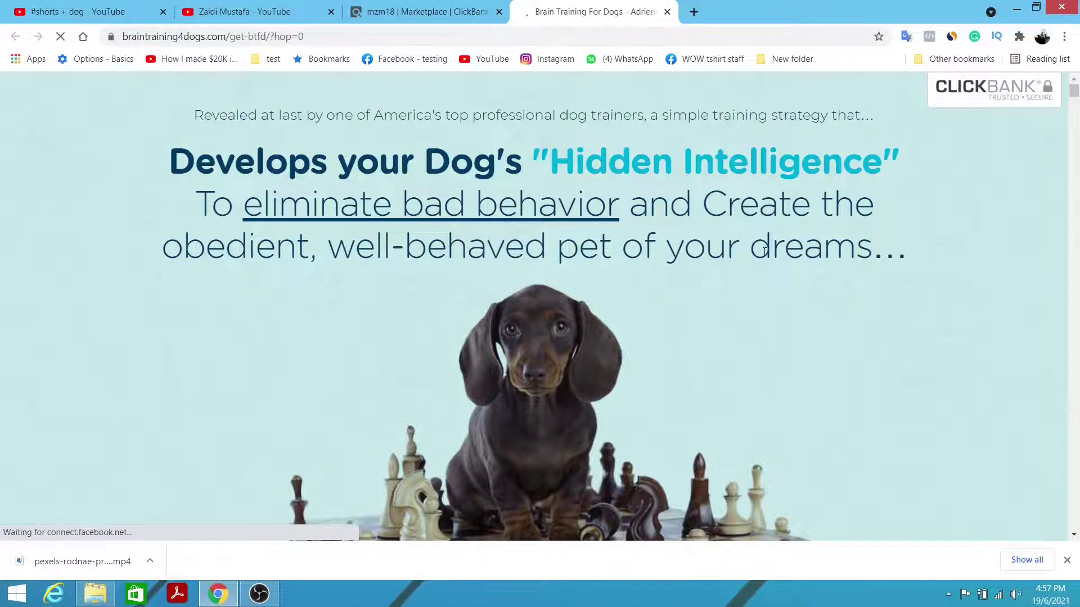
Step: Return to the YouTube dog Shorts results and switch to the channel's uploaded videos page
click(94, 9)
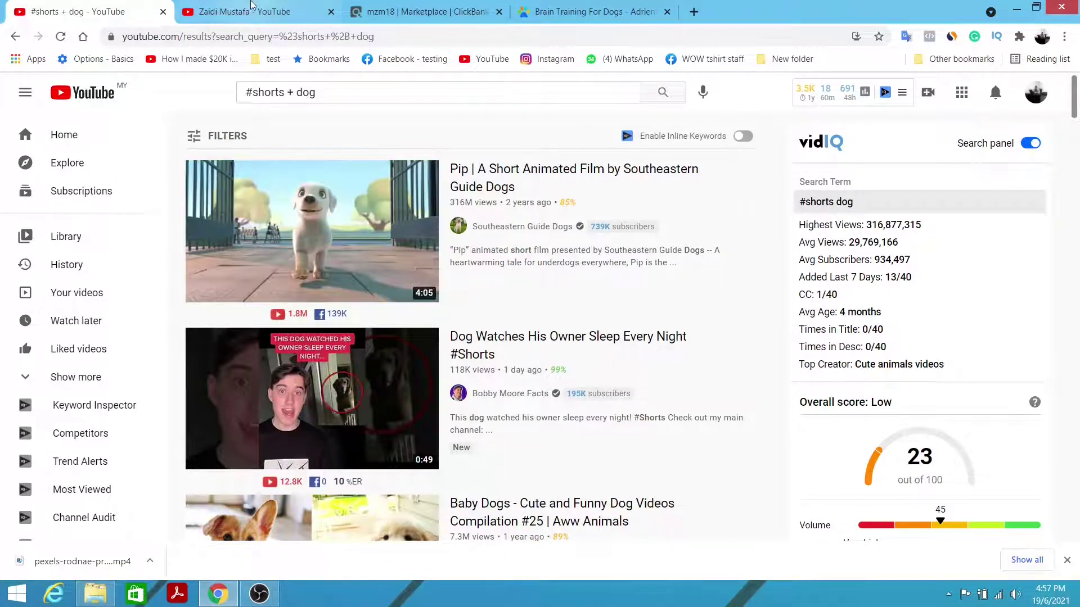
click(253, 6)
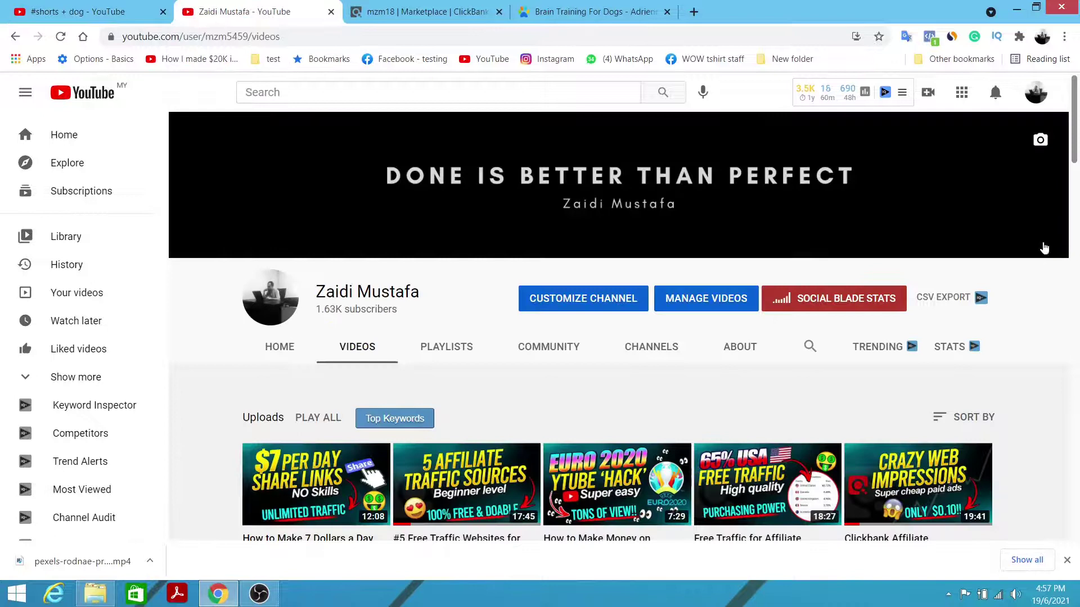
Step: Look through the channel's uploaded videos on affiliate marketing and free traffic
scroll(1044, 250, down, 5)
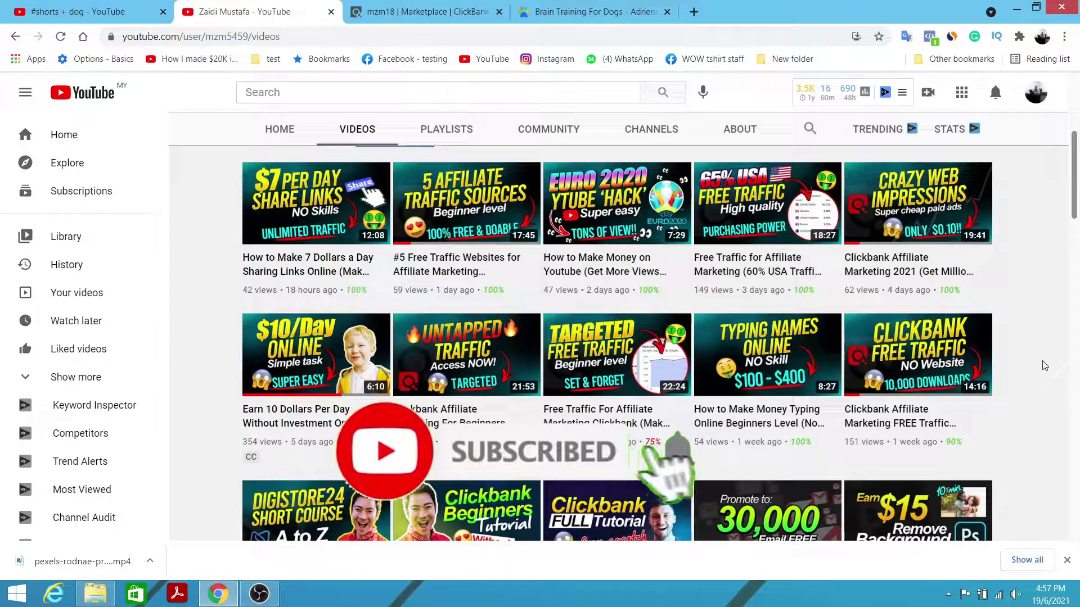
scroll(1044, 366, up, 5)
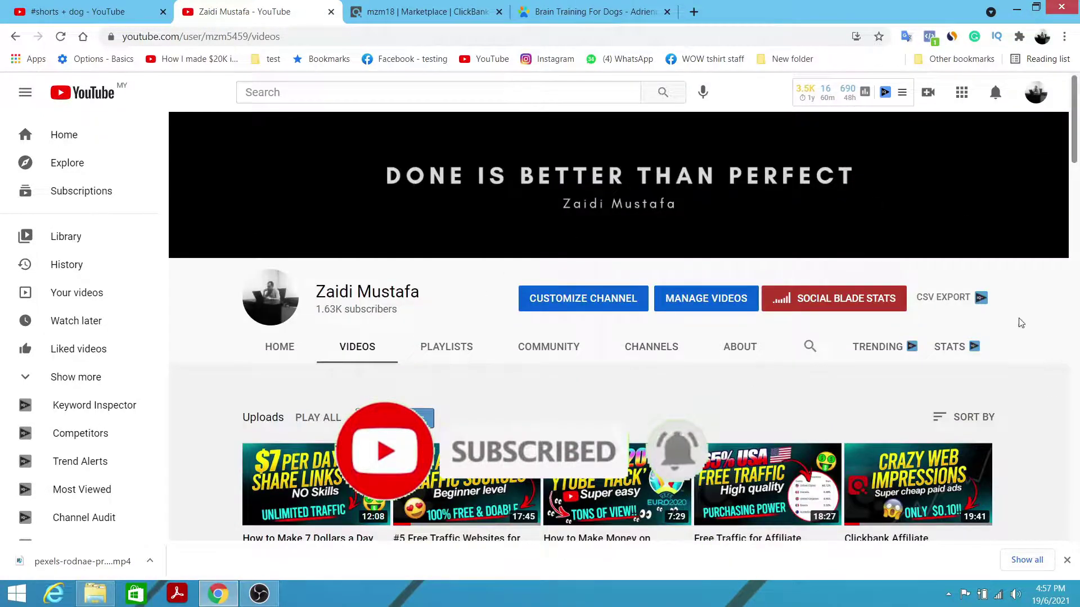
scroll(1020, 320, down, 9)
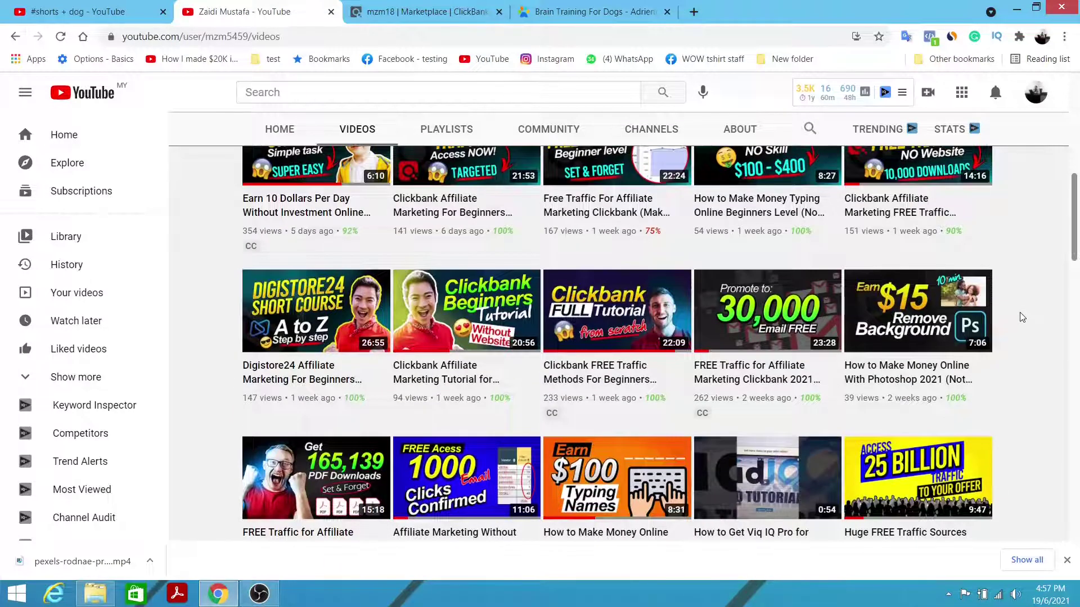
scroll(1023, 318, down, 4)
scroll(1027, 319, down, 11)
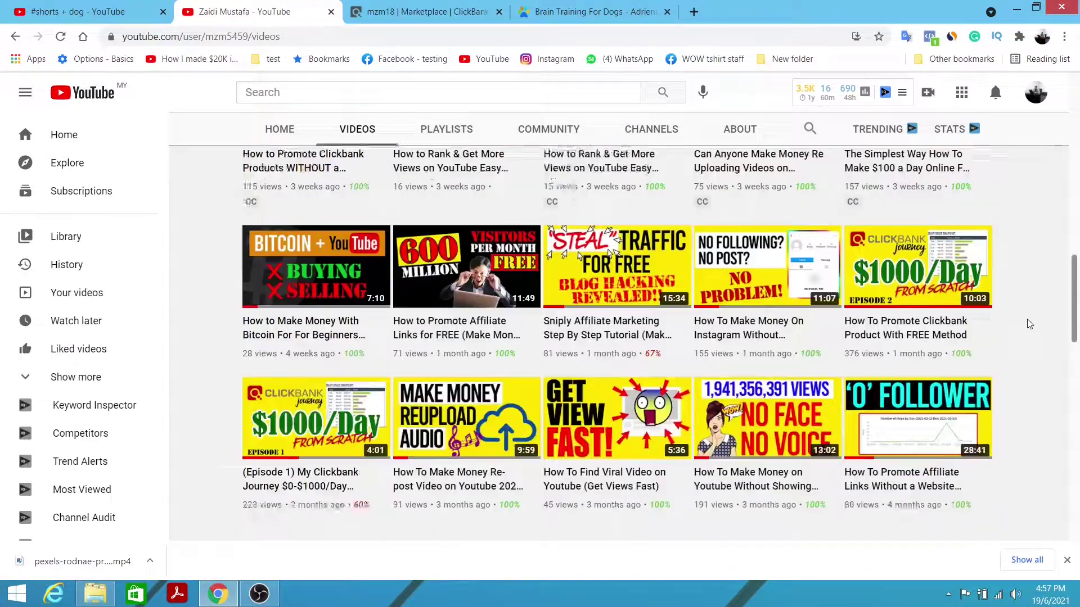
scroll(1027, 320, up, 11)
scroll(1028, 327, up, 13)
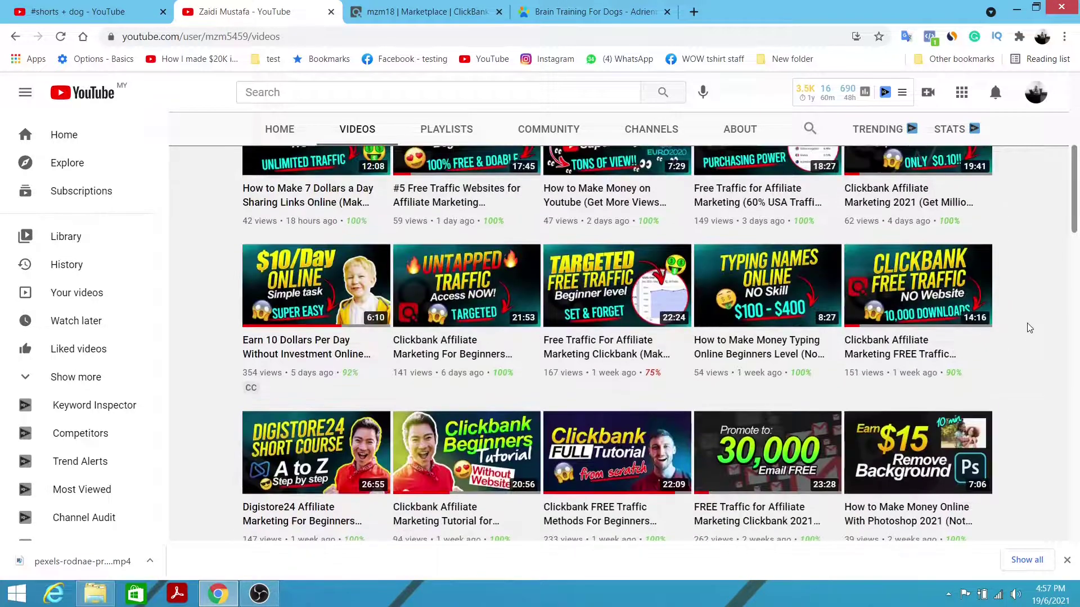
Step: Open Pexels in a new browser tab and search it for "dog training"
click(693, 12)
click(628, 36)
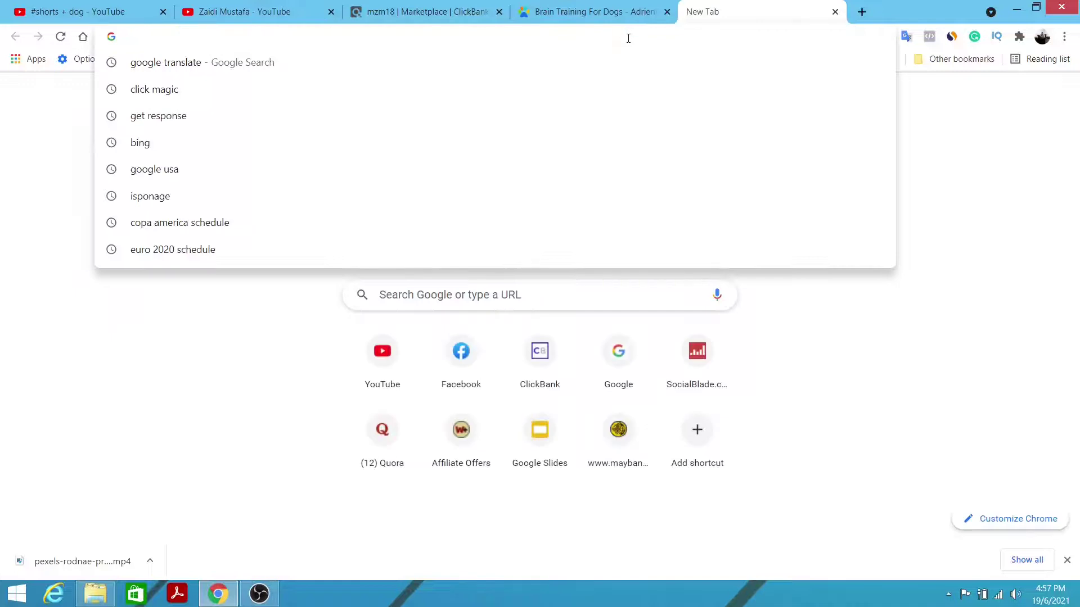
text(pexe)
key(Return)
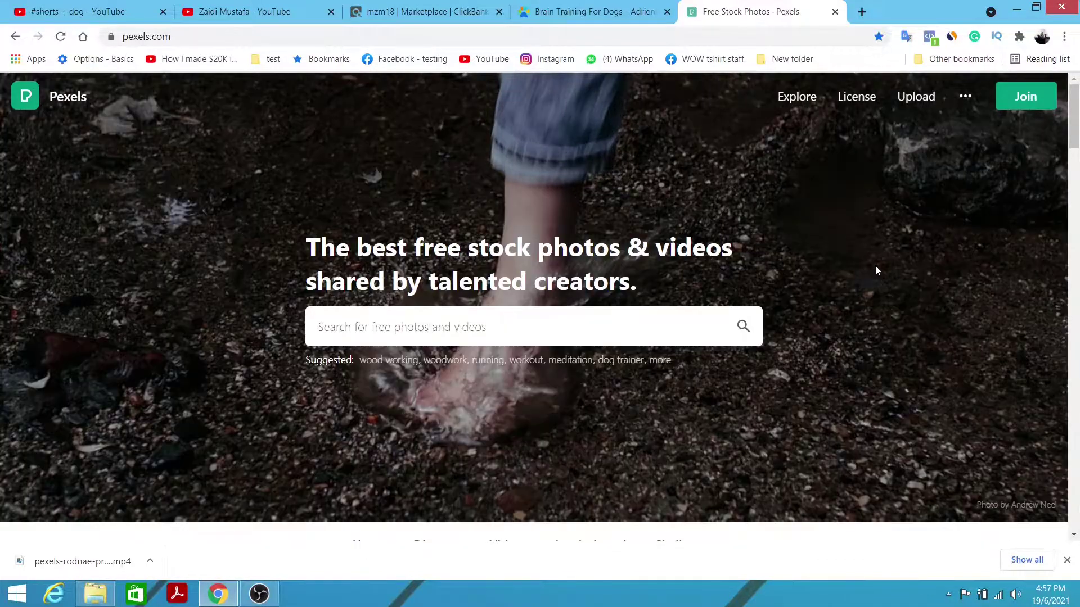
text(dog t)
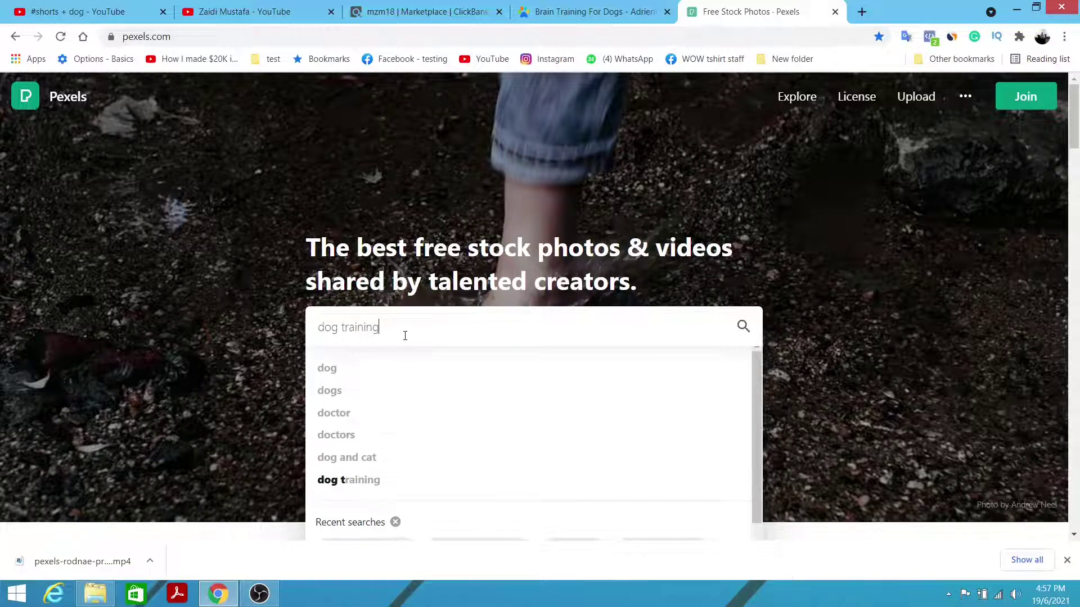
text(raining)
key(Return)
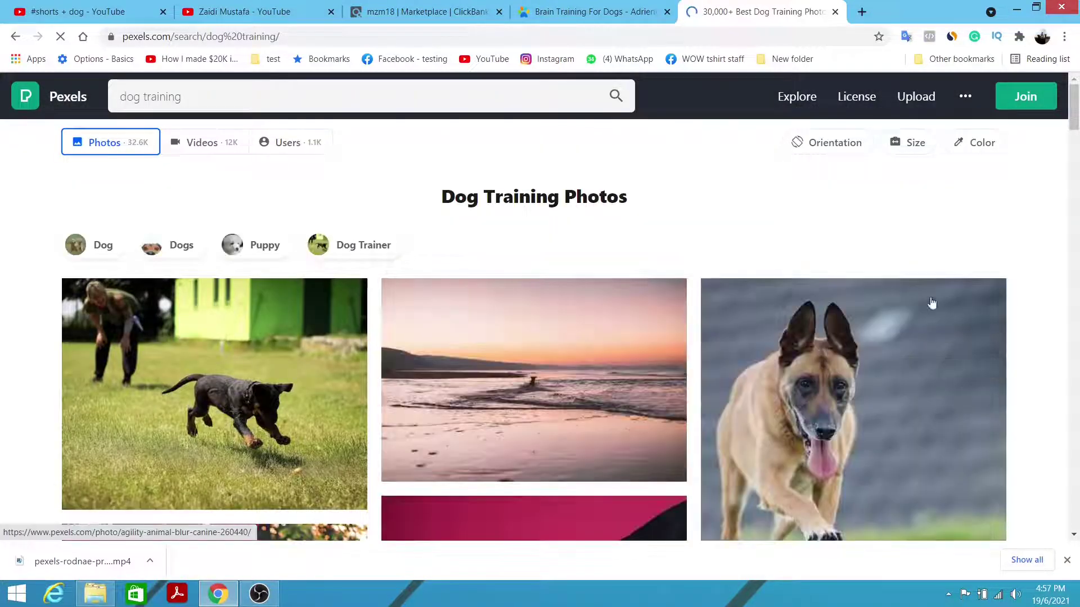
Step: Limit the dog training results to videos with Vertical orientation
click(221, 144)
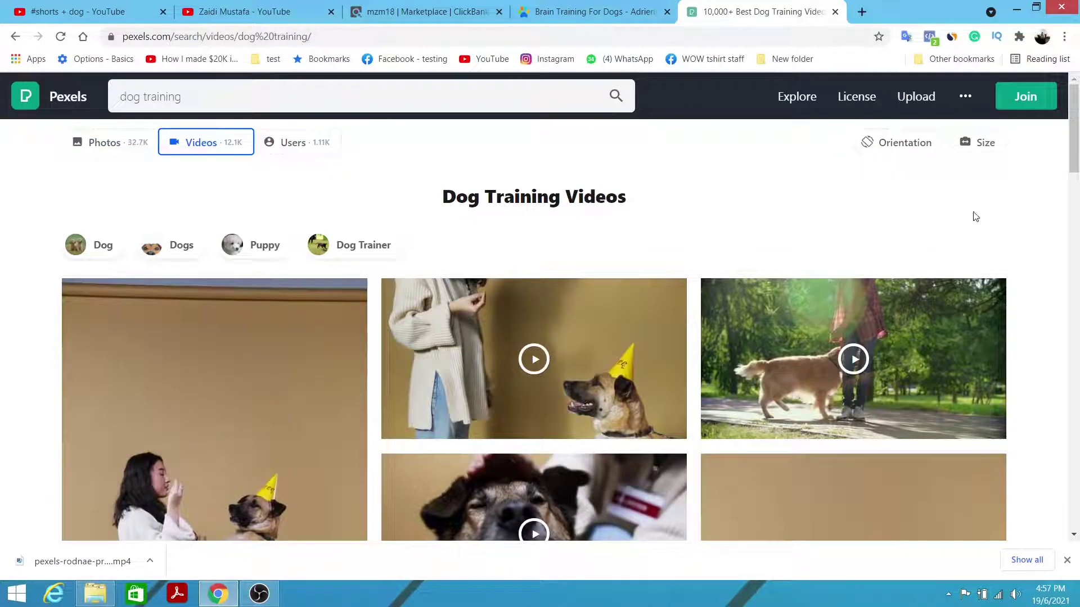
click(903, 144)
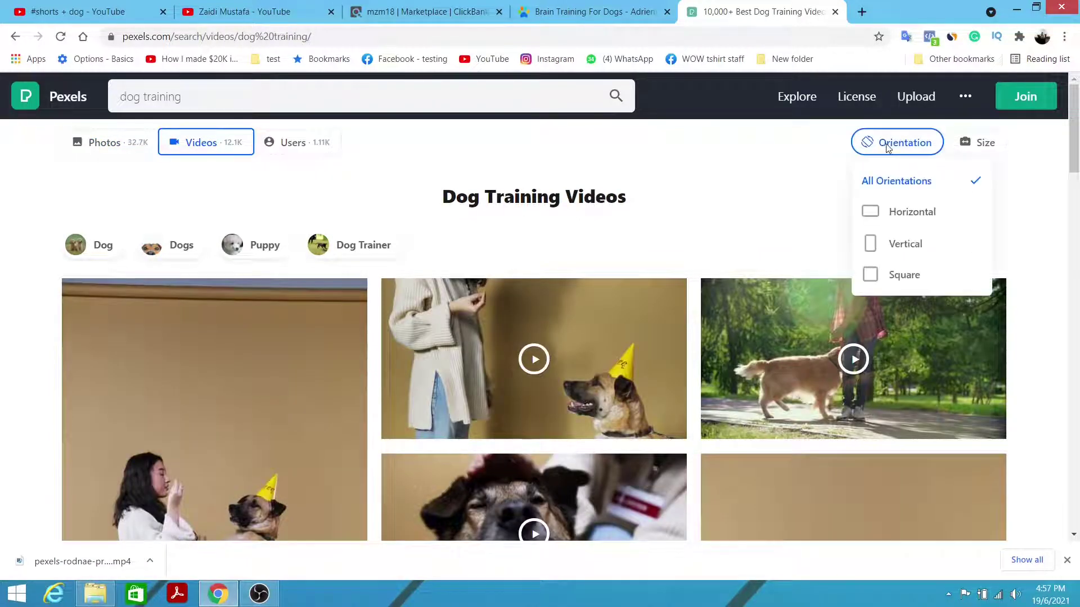
click(891, 252)
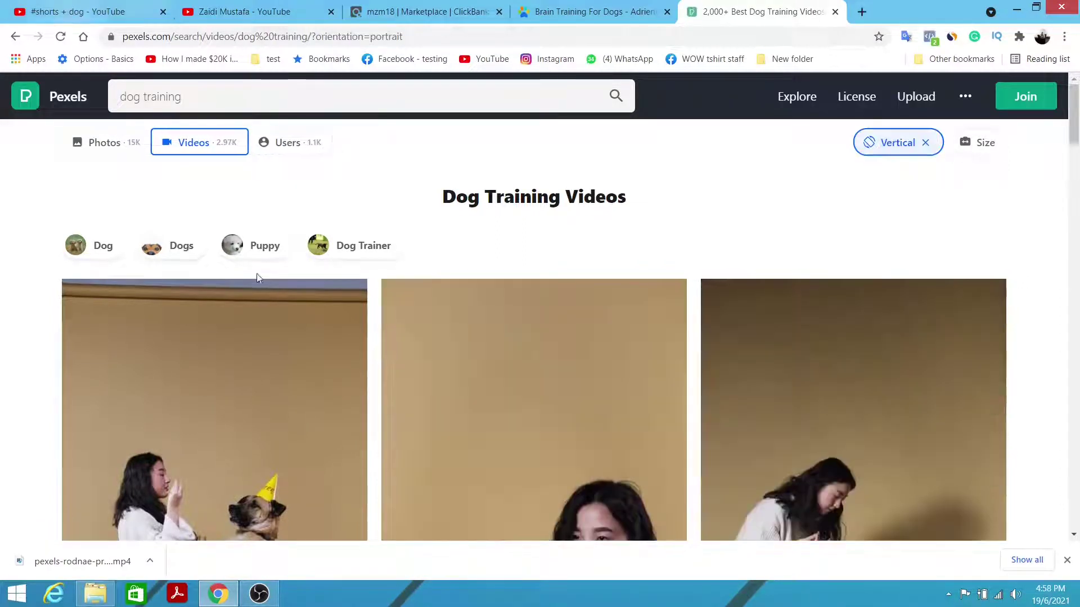
Step: Browse the vertical dog training videos for clips that would suit a YouTube Short
scroll(1029, 214, down, 15)
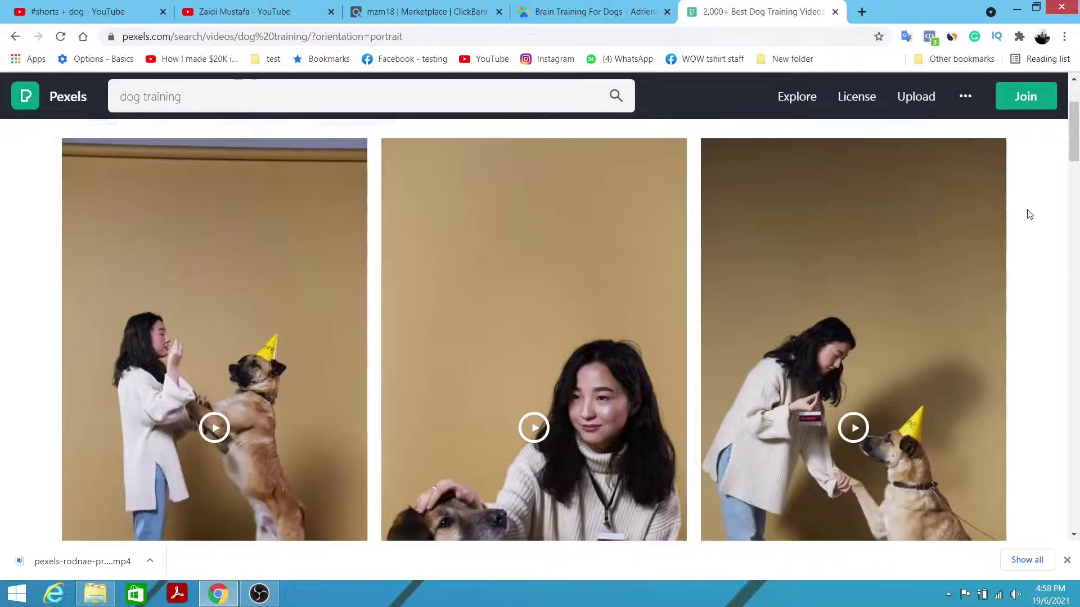
scroll(1030, 214, down, 13)
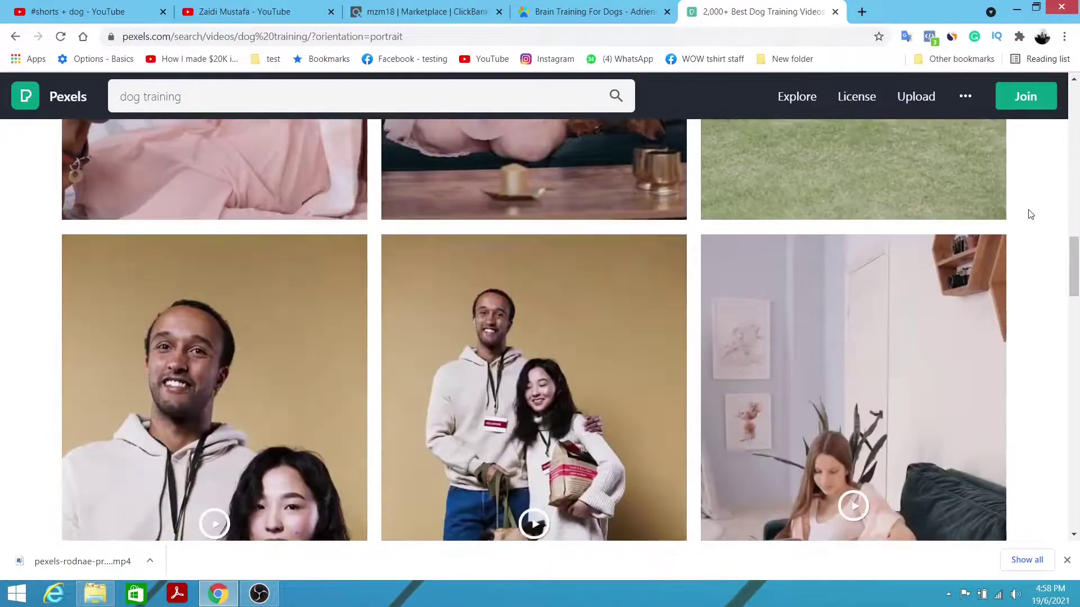
scroll(1033, 215, down, 8)
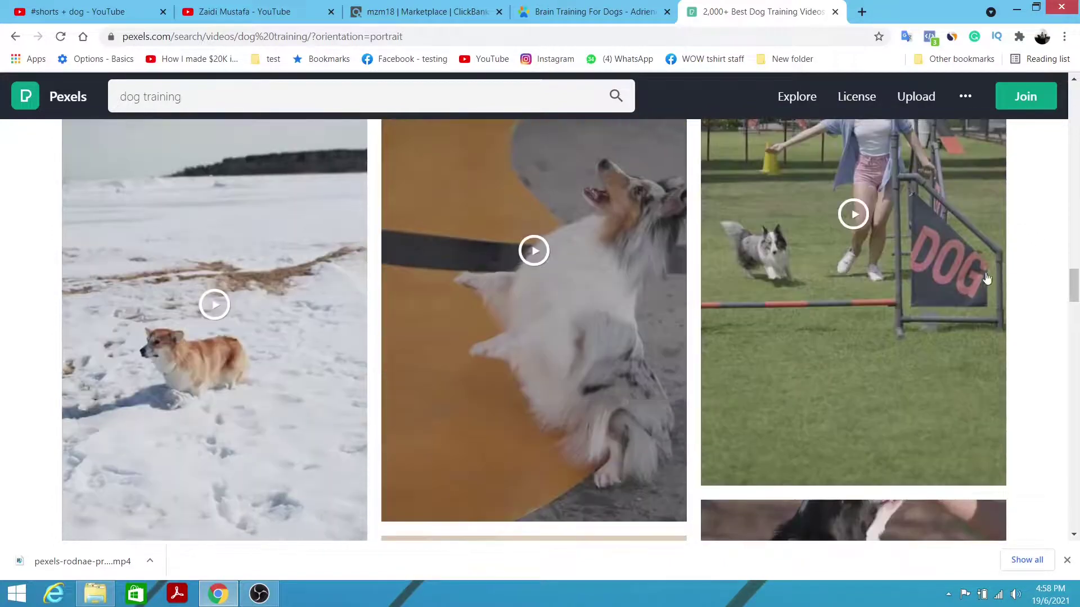
mouse_move(943, 331)
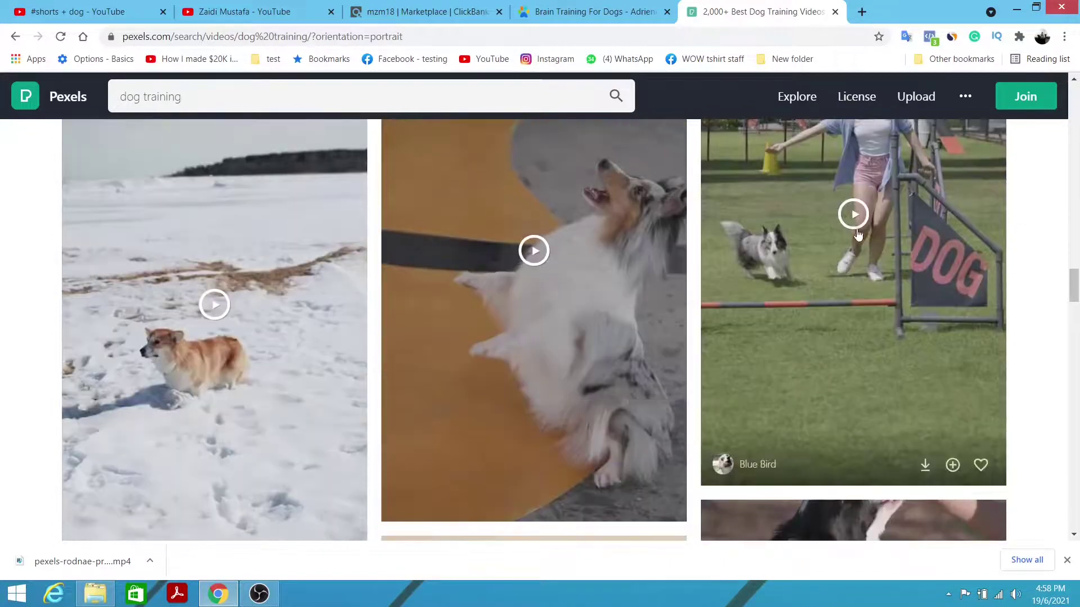
scroll(959, 312, down, 10)
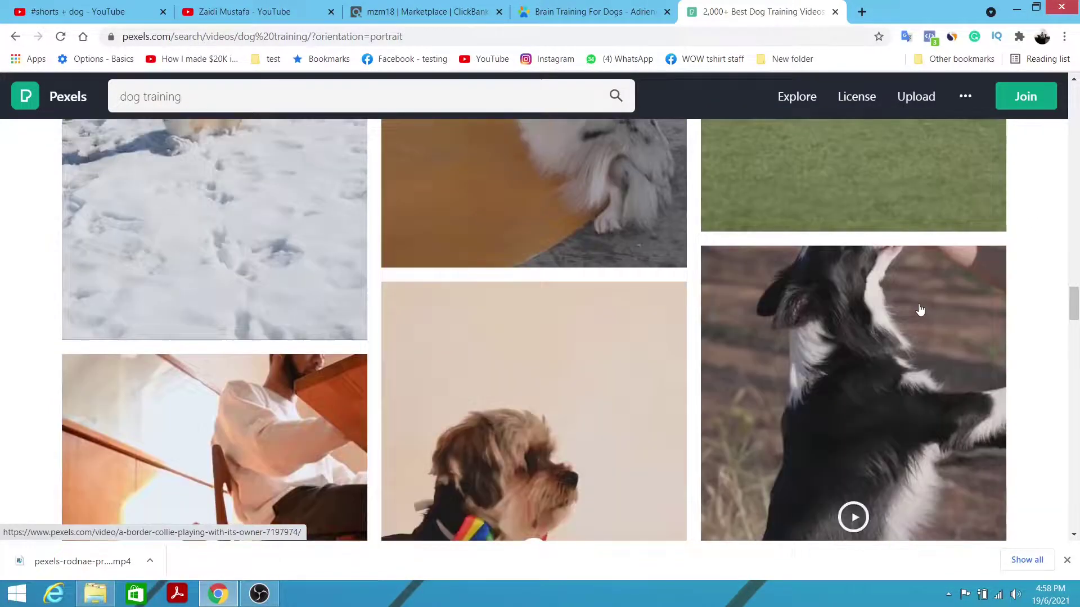
scroll(931, 310, up, 5)
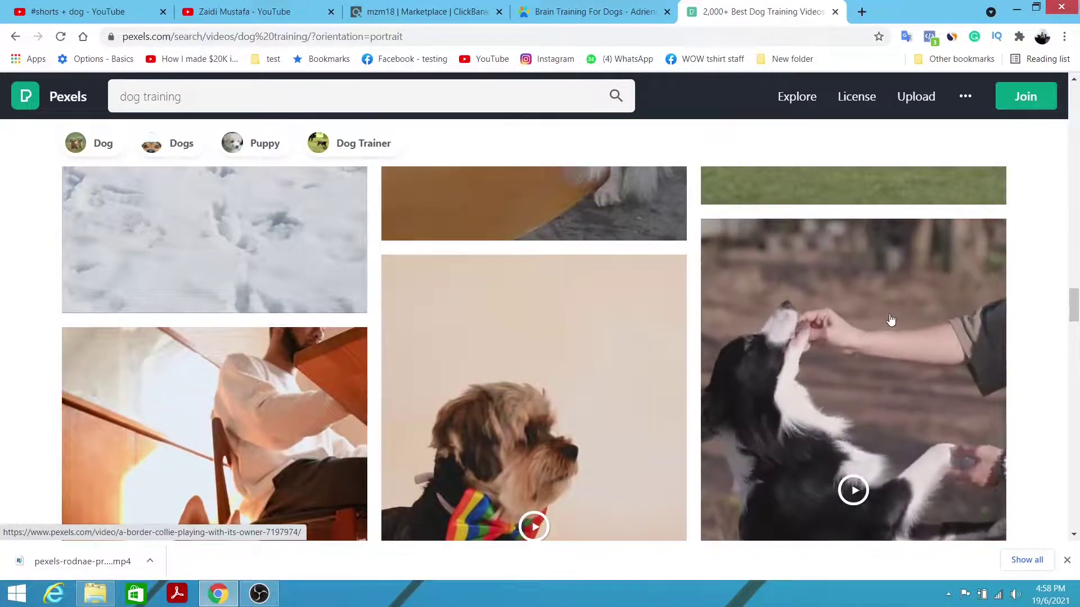
scroll(889, 320, down, 4)
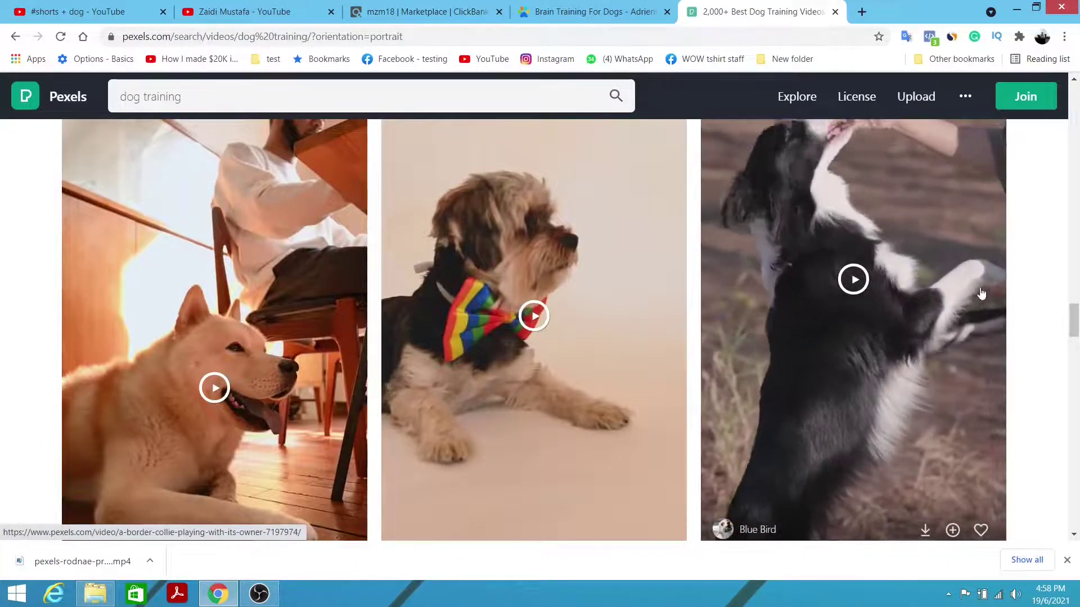
scroll(1006, 292, down, 7)
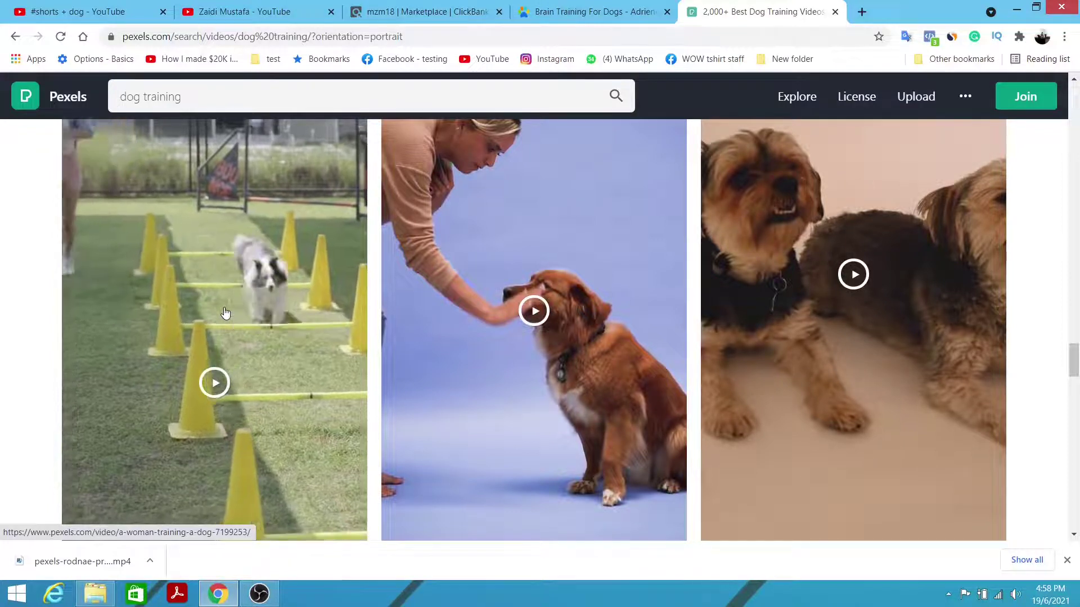
scroll(225, 314, down, 5)
scroll(304, 270, down, 7)
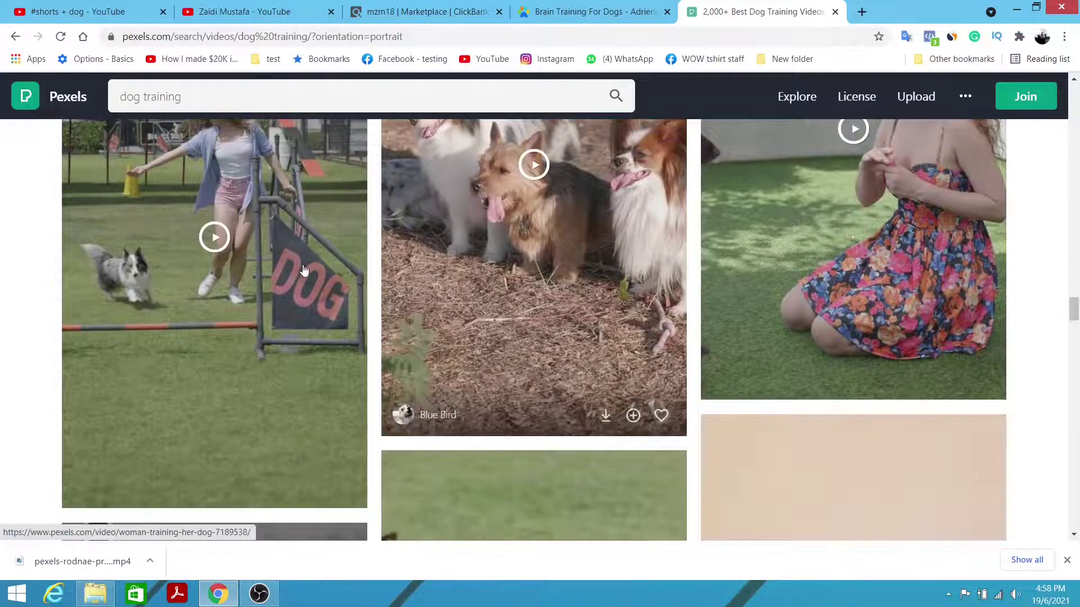
scroll(1034, 248, down, 8)
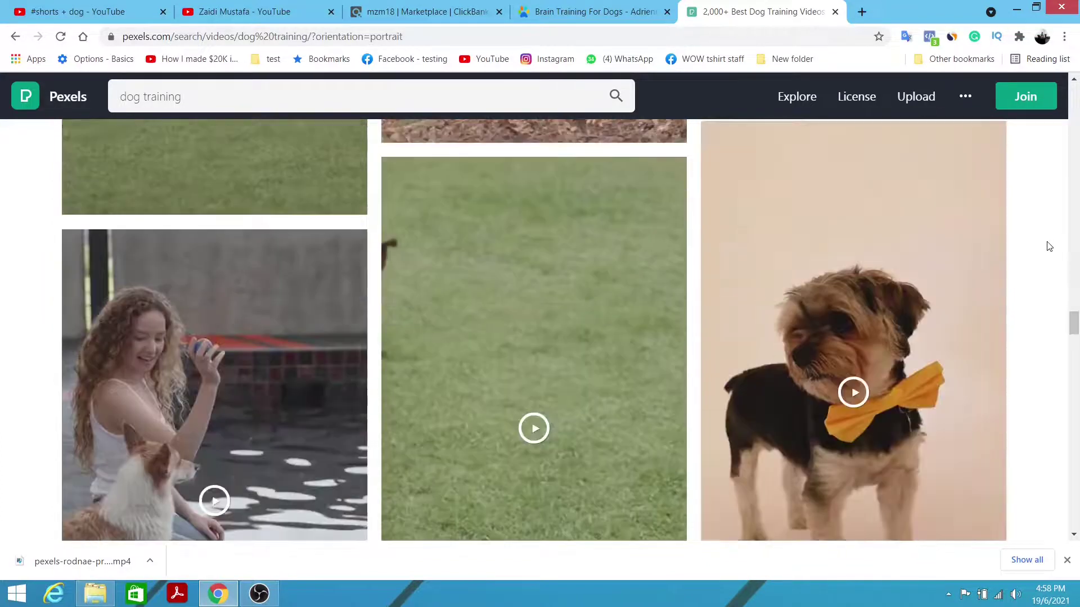
scroll(1050, 245, down, 10)
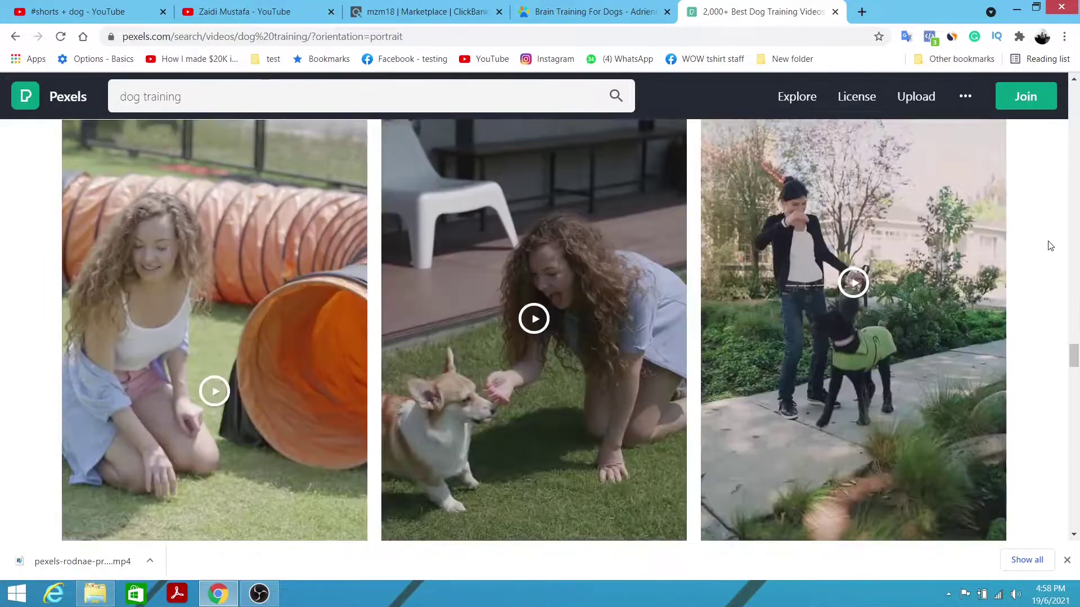
scroll(192, 329, down, 10)
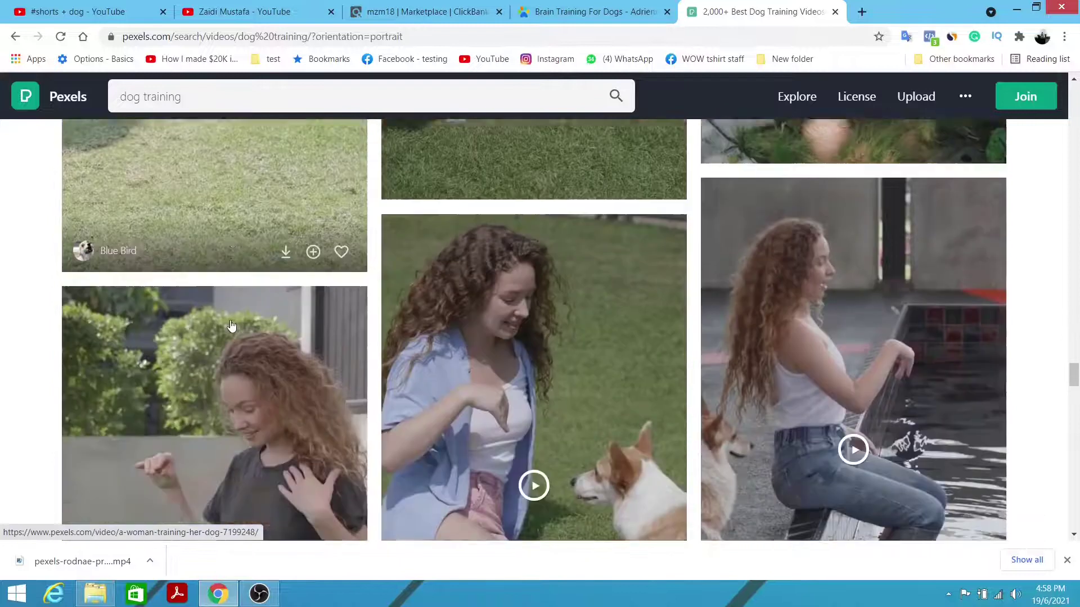
scroll(1032, 245, down, 1)
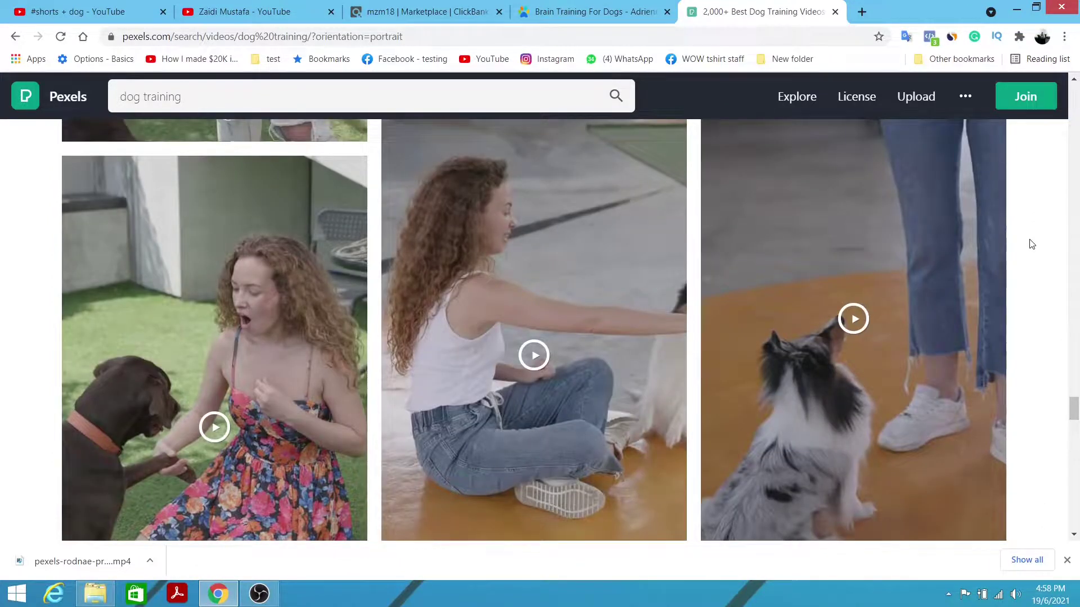
scroll(1032, 245, down, 10)
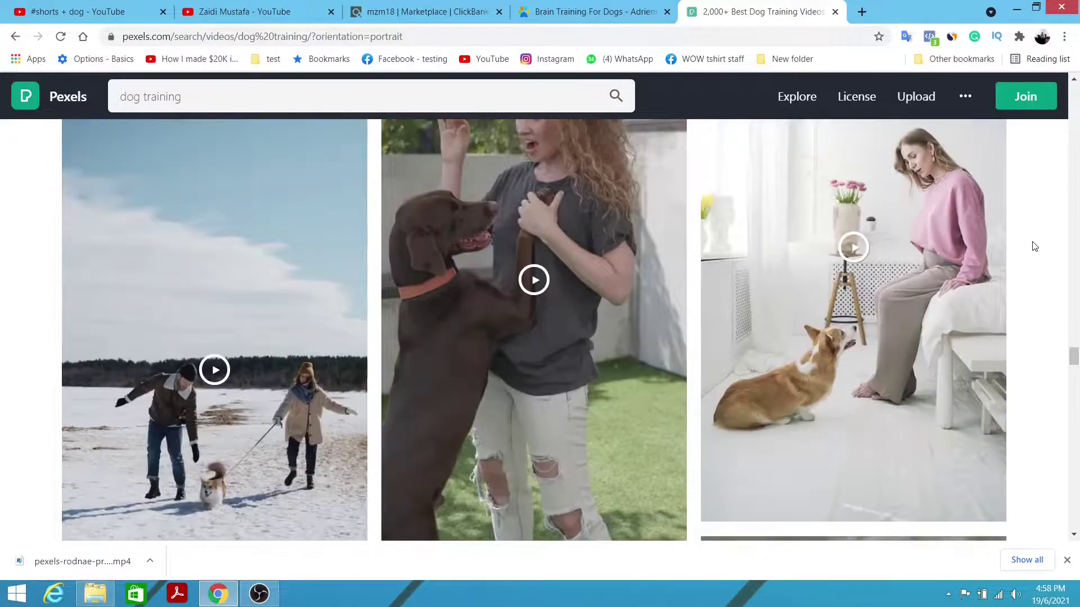
scroll(1032, 246, down, 3)
scroll(1037, 248, up, 15)
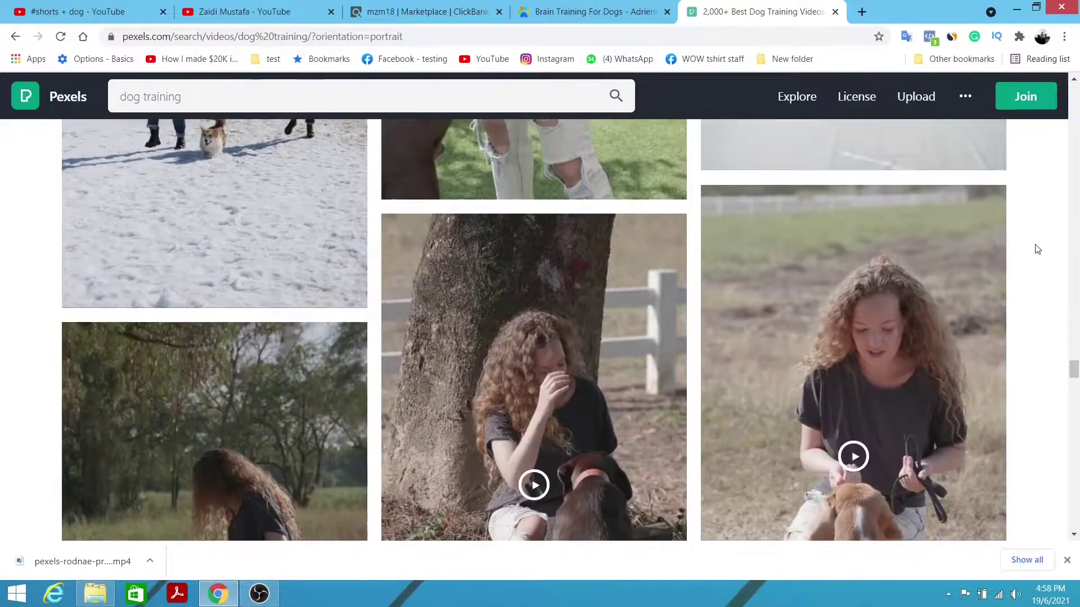
scroll(1041, 254, up, 15)
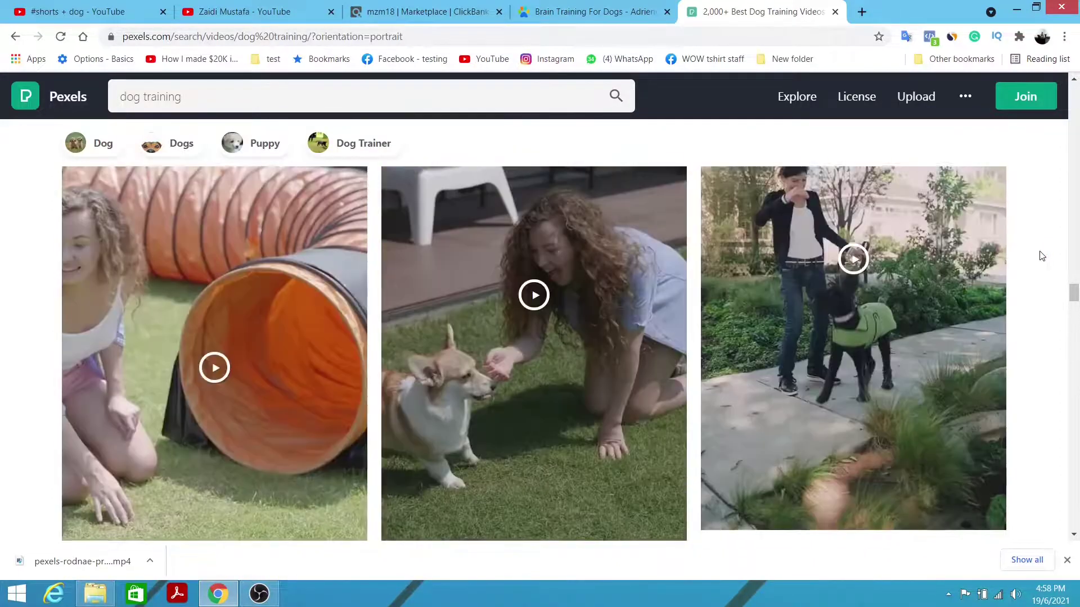
scroll(1042, 256, up, 15)
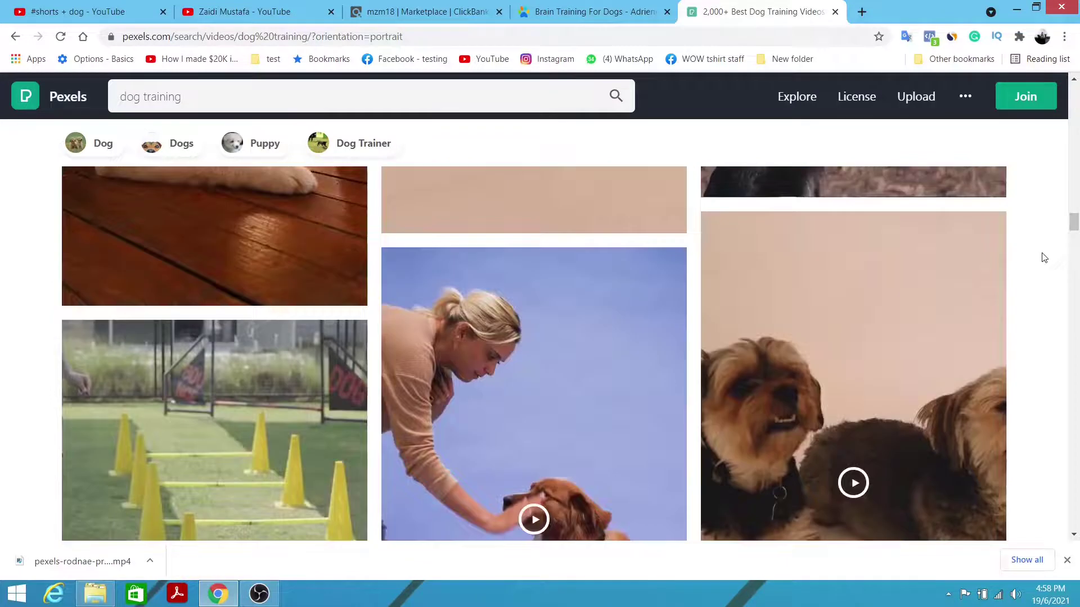
scroll(1045, 268, up, 10)
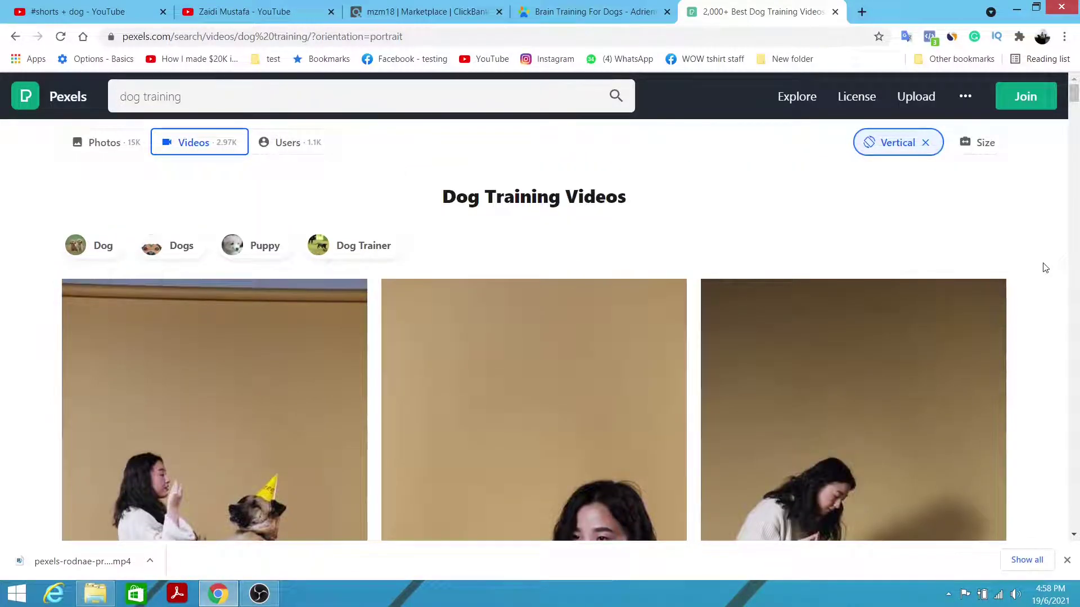
Step: Download the first vertical result, the woman training a dog that stands upright in a yellow party hat
scroll(1045, 269, down, 3)
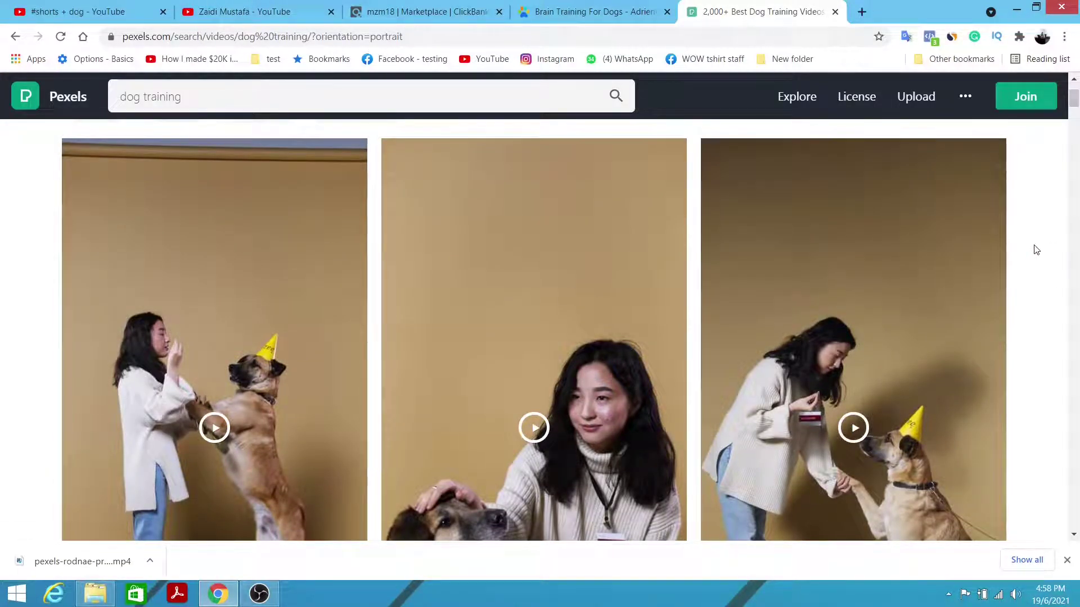
scroll(1038, 244, down, 5)
scroll(1038, 246, up, 8)
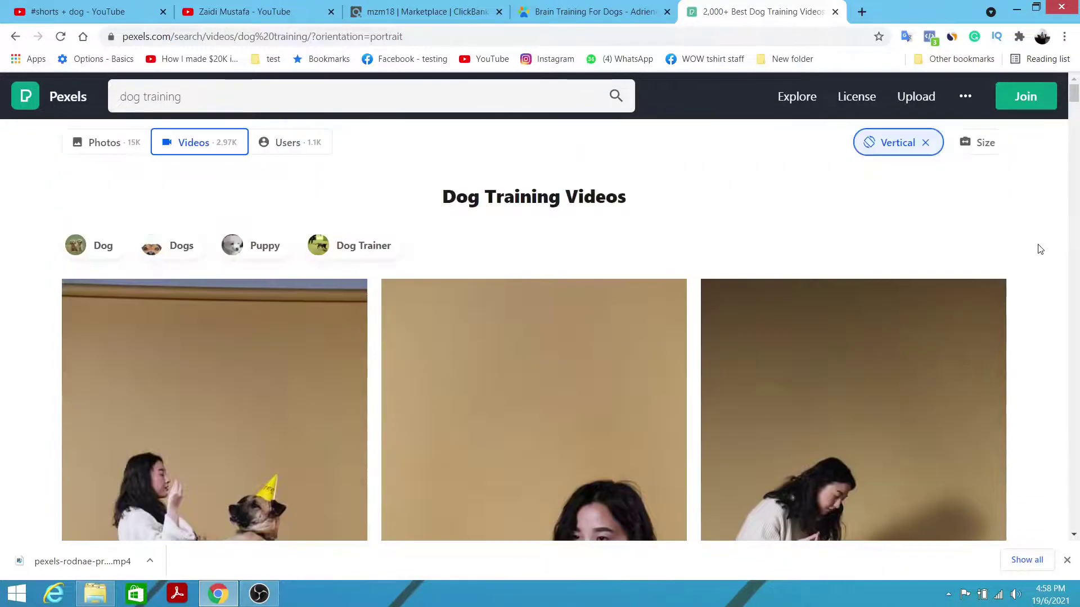
scroll(196, 224, down, 4)
scroll(228, 340, down, 4)
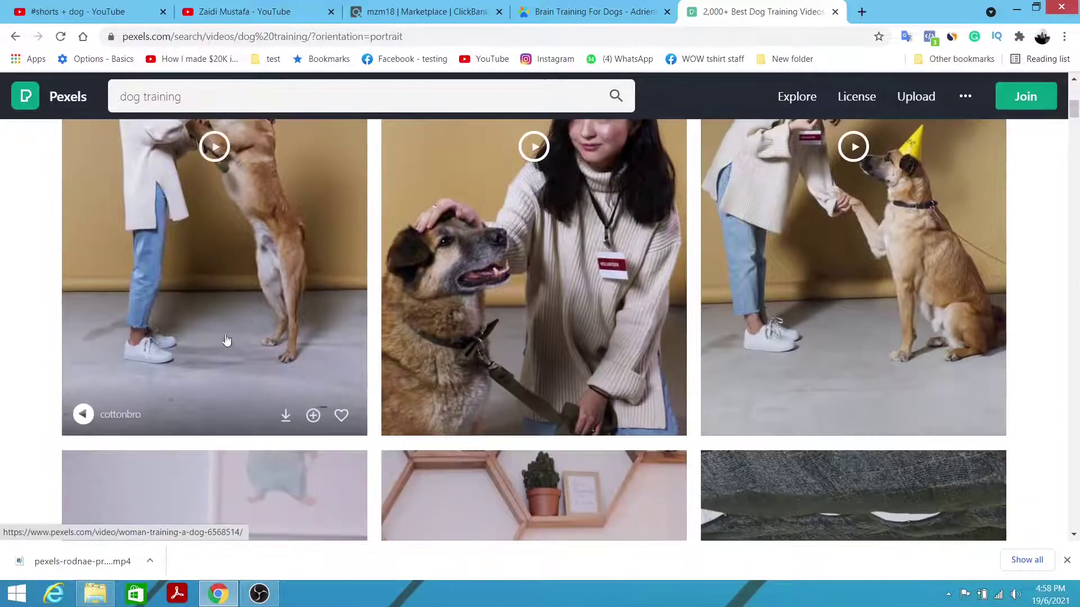
click(285, 416)
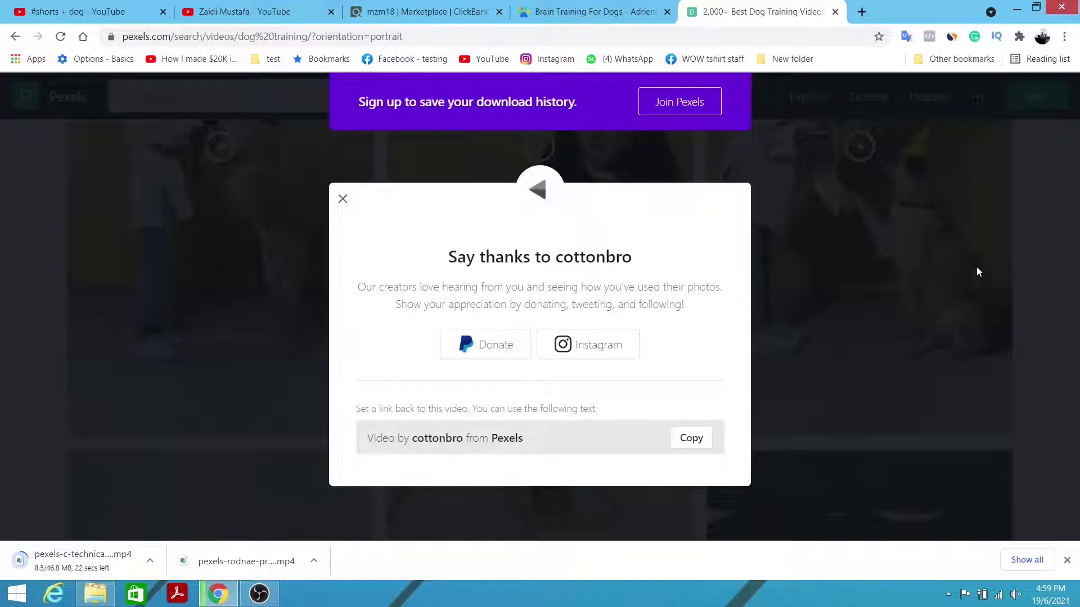
Step: Open the Canva home page in a new browser tab
click(862, 12)
click(649, 37)
text(con)
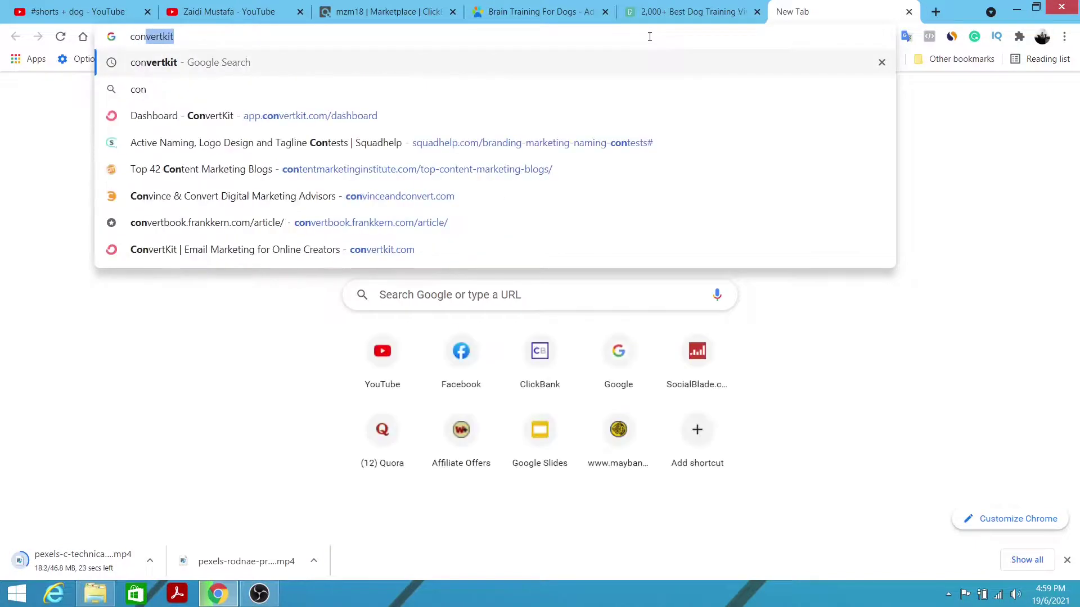
key(BackSpace)
key(BackSpace)
key(BackSpace)
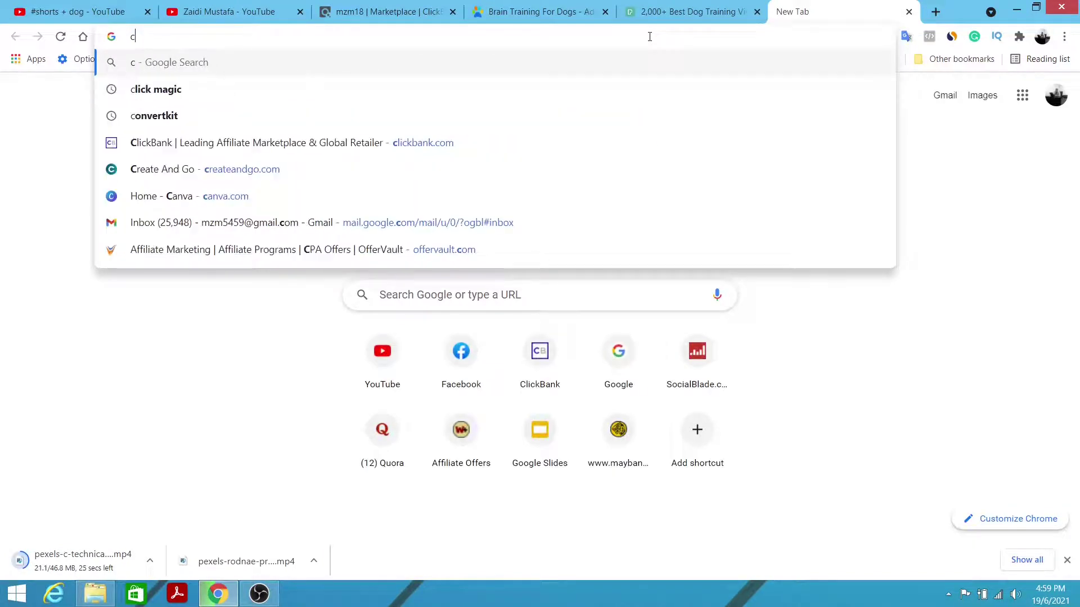
text(an)
key(Return)
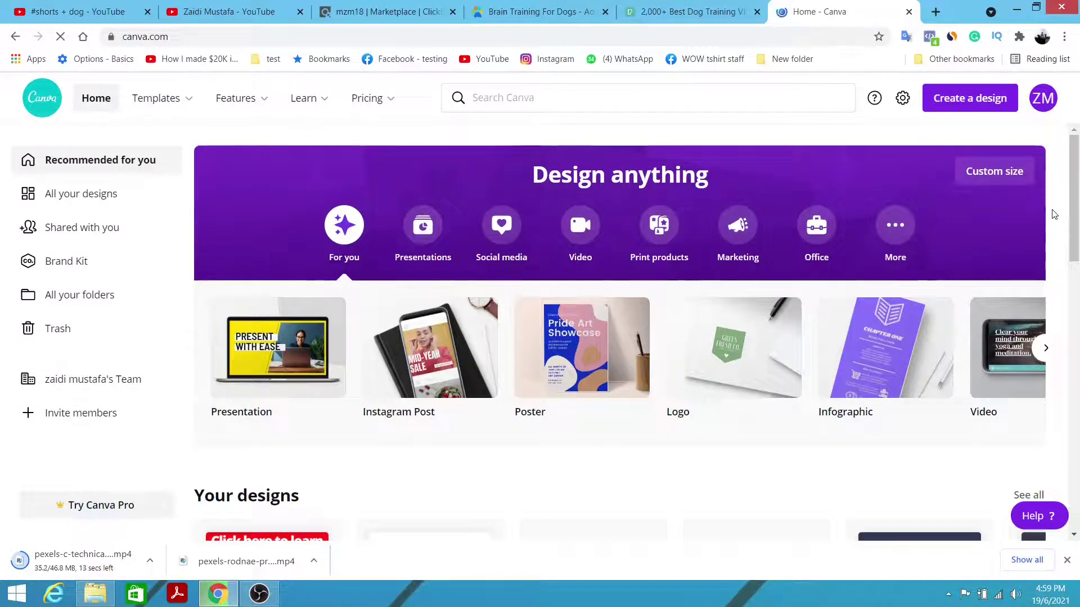
Step: Find the "mobile video" design type in Canva and create a blank Mobile Video
scroll(1057, 225, down, 7)
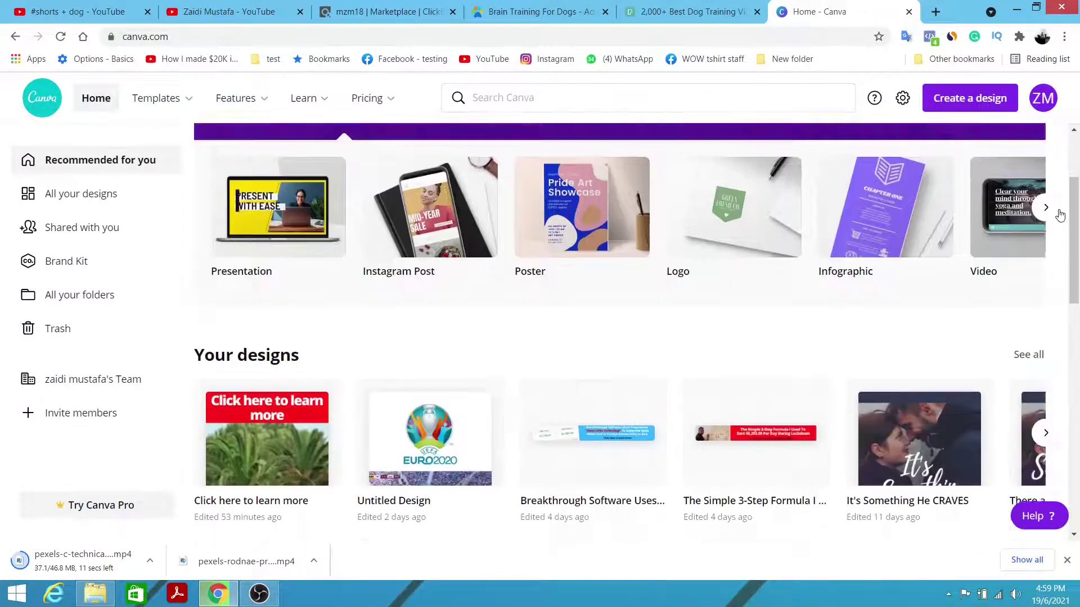
scroll(1057, 324, up, 7)
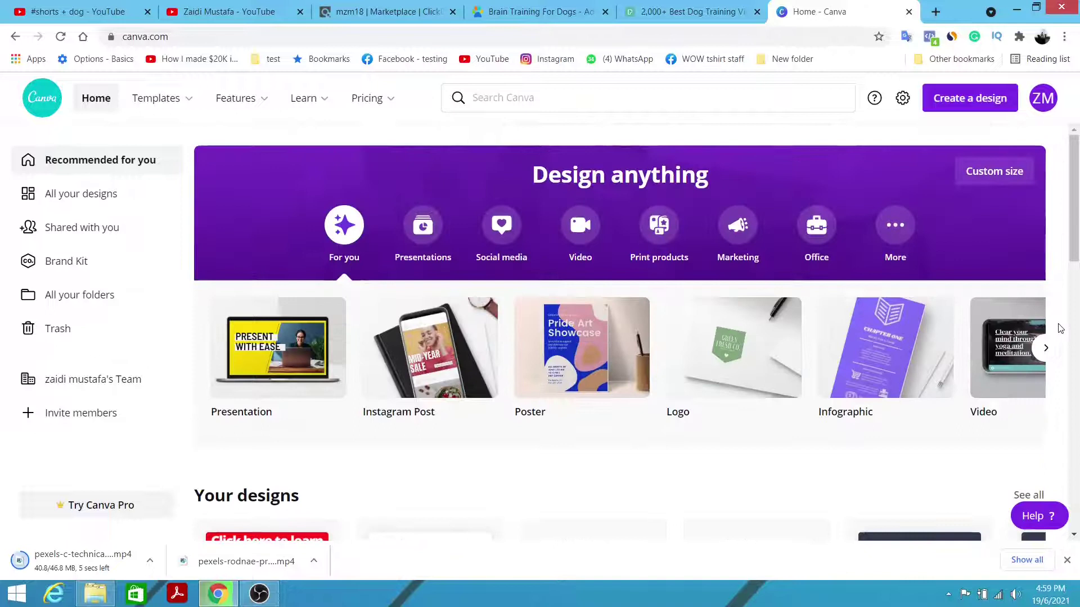
click(561, 99)
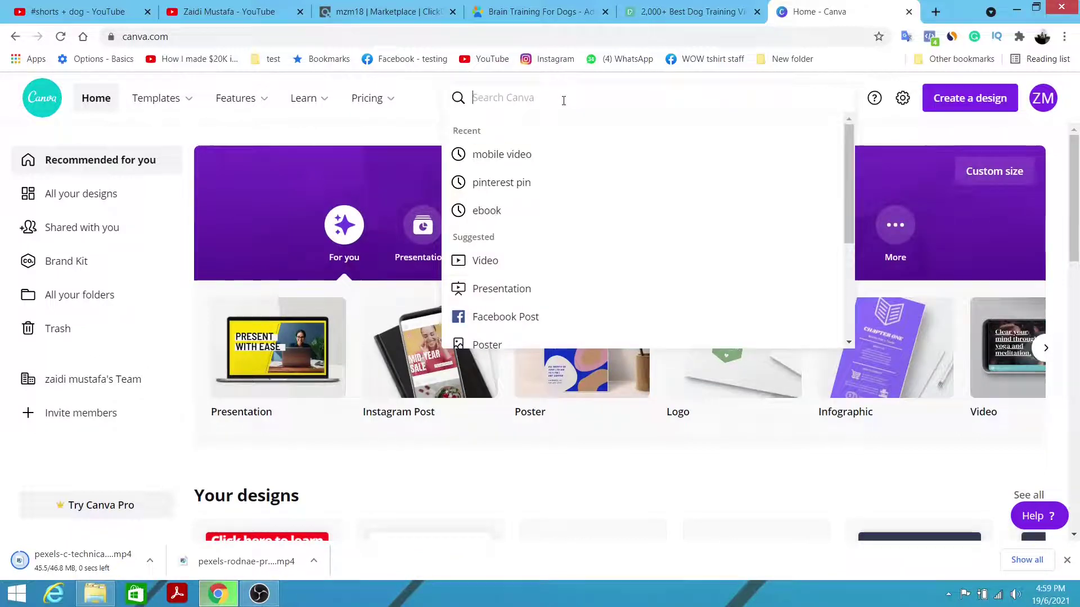
click(693, 165)
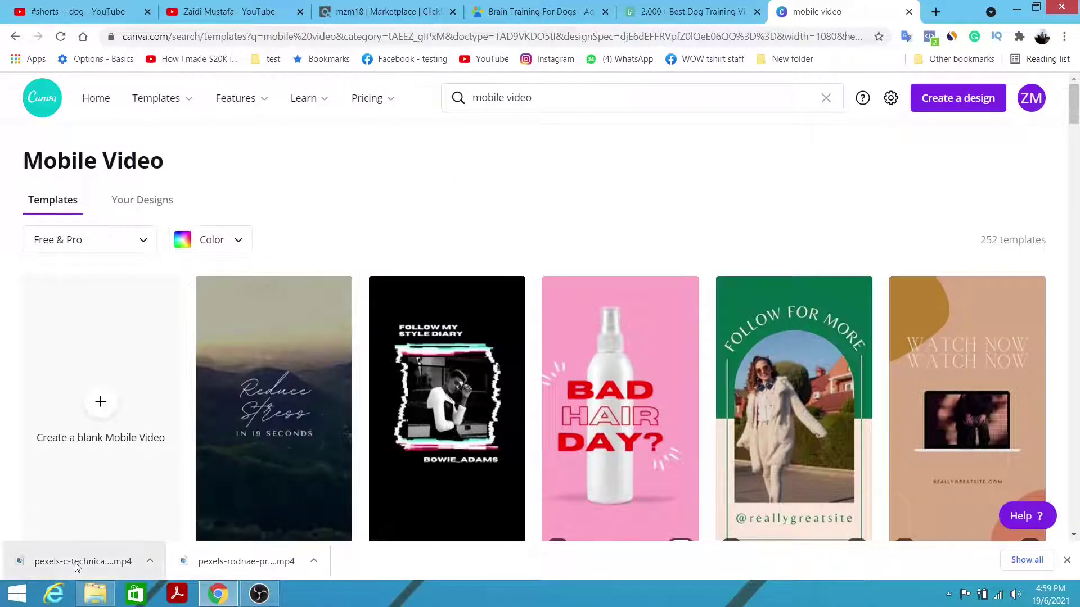
scroll(100, 338, down, 1)
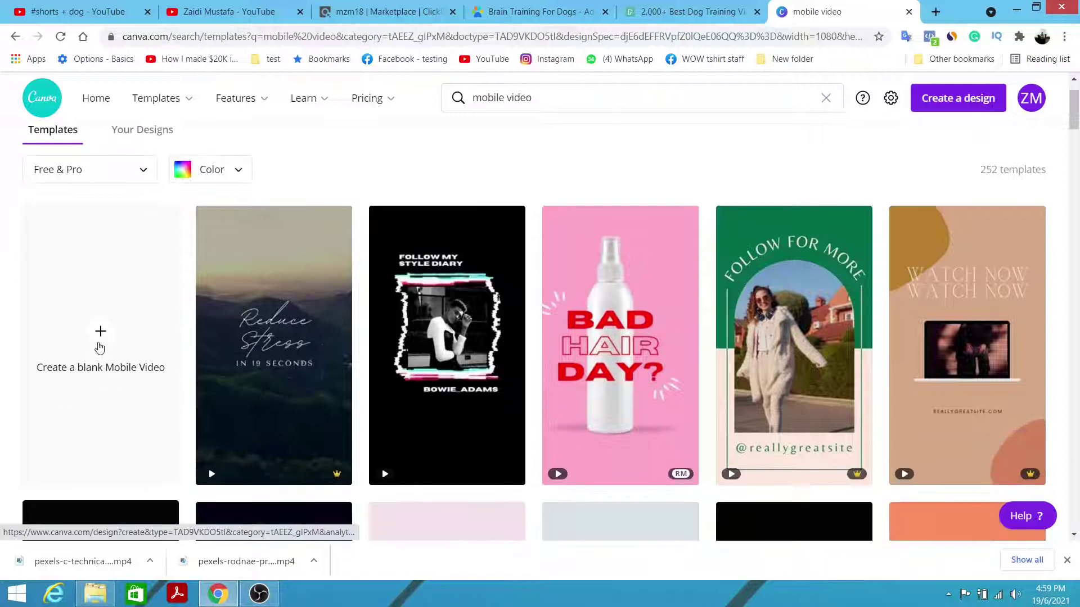
click(100, 335)
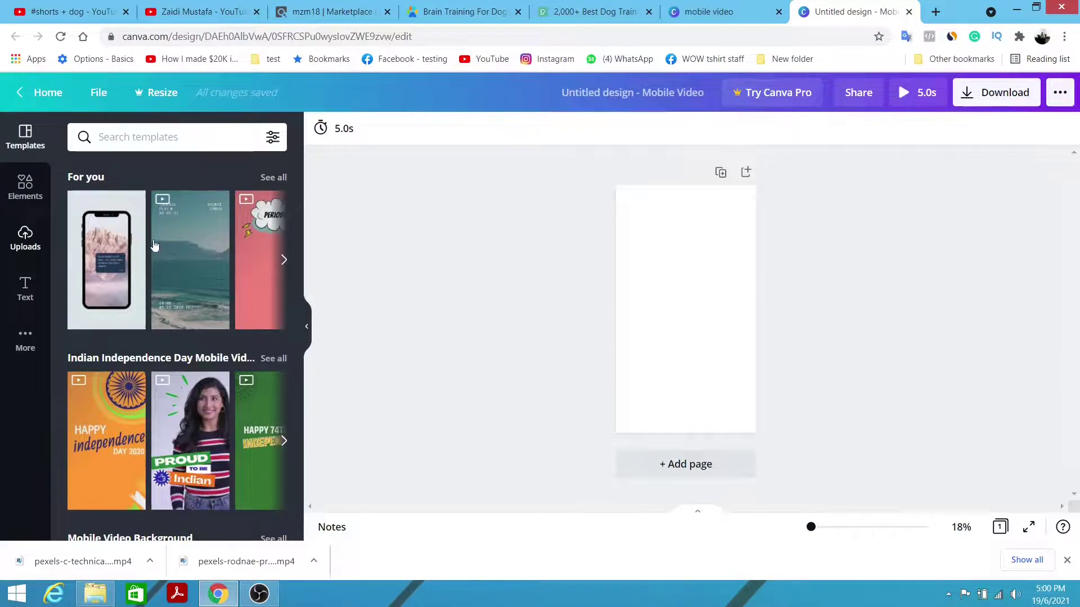
Step: Upload the downloaded pexels-c-technical-6568514 video from the device's Downloads folder and list the uploaded videos
click(176, 146)
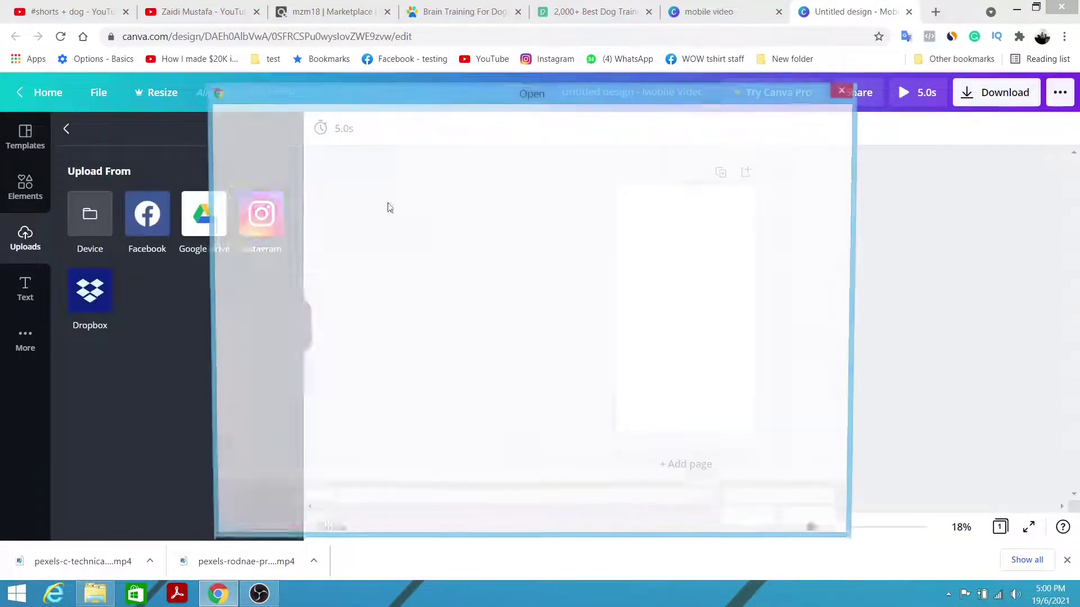
click(378, 208)
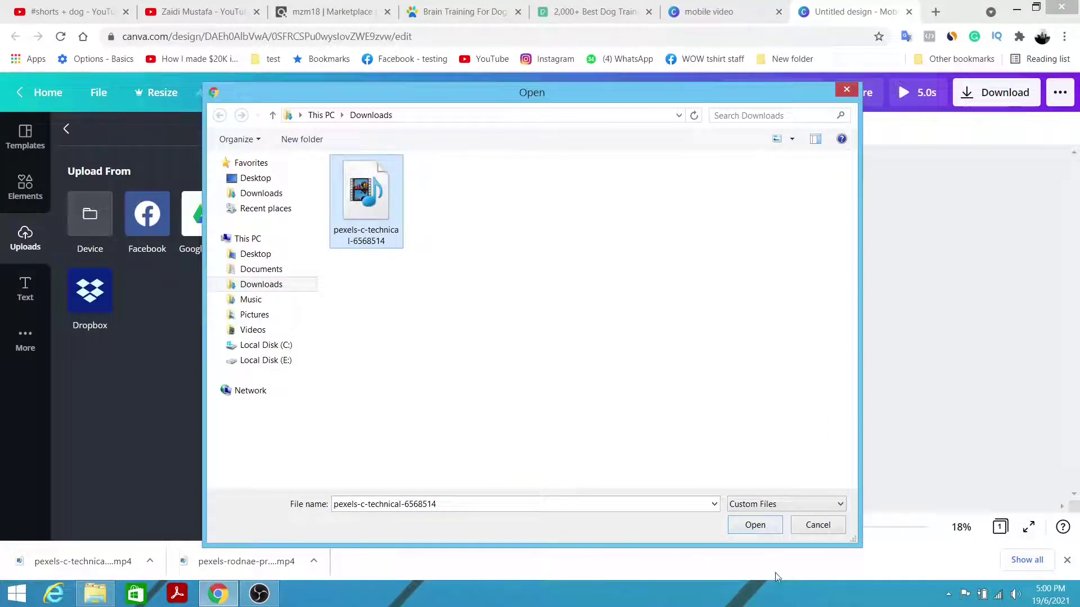
click(749, 528)
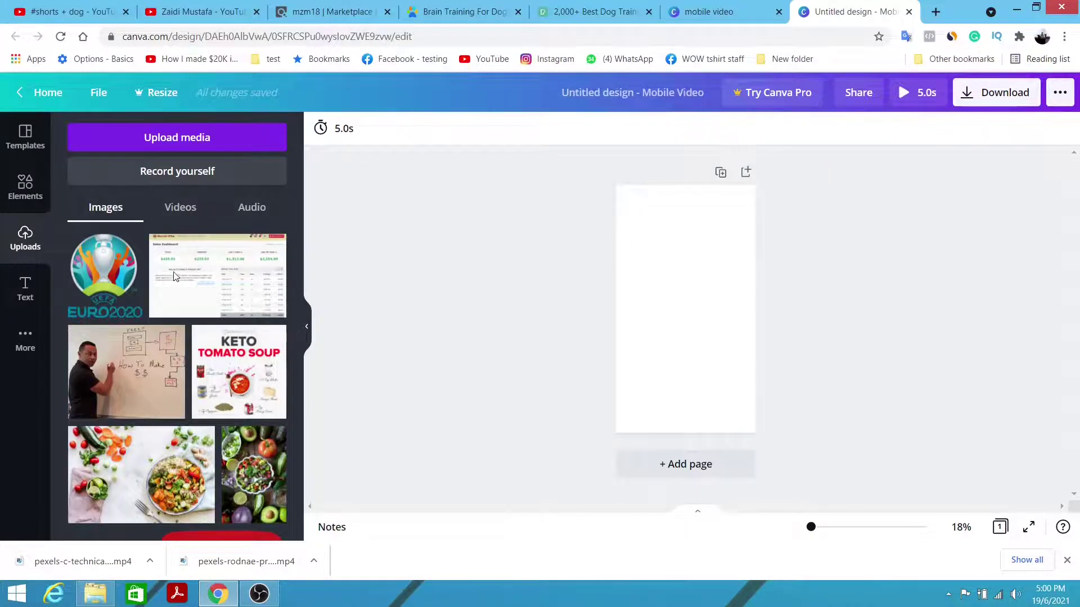
click(22, 250)
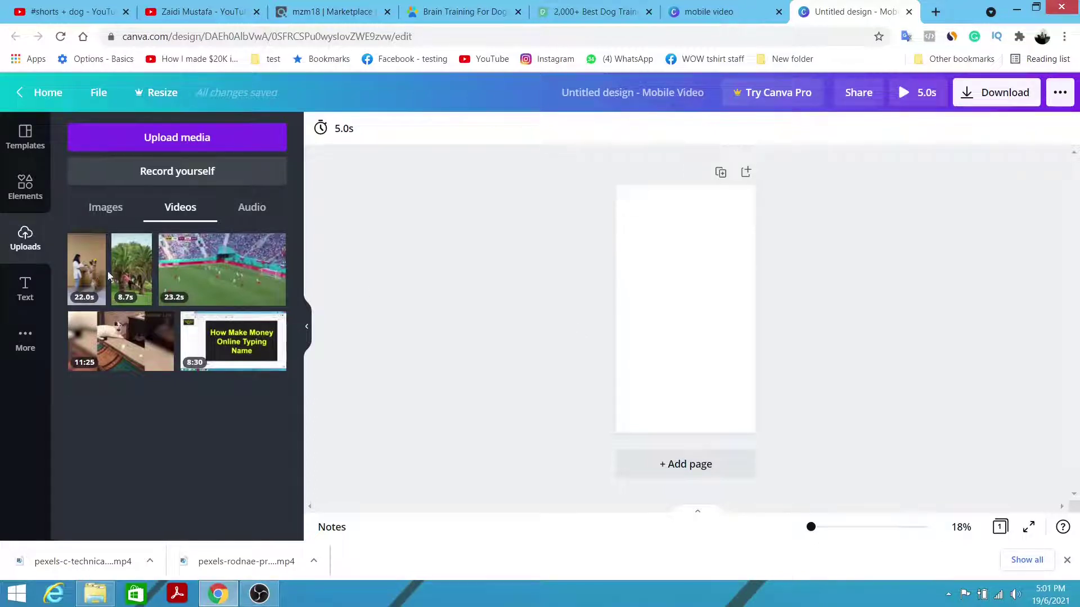
Step: Place the uploaded 22.0s dog training clip on the blank page and enlarge it towards the page edges
click(106, 297)
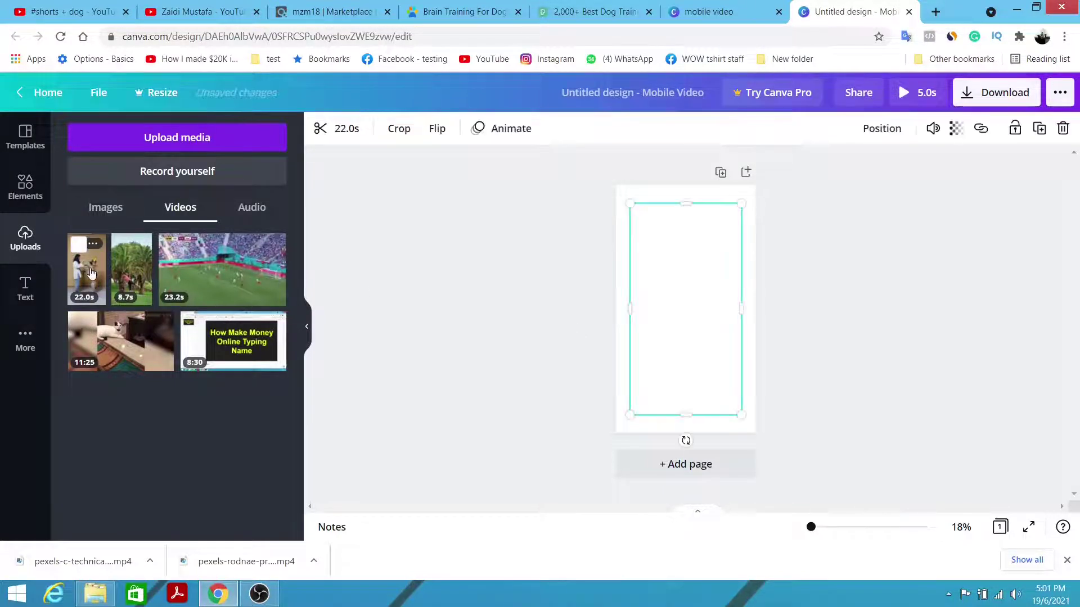
drag(740, 205, 752, 186)
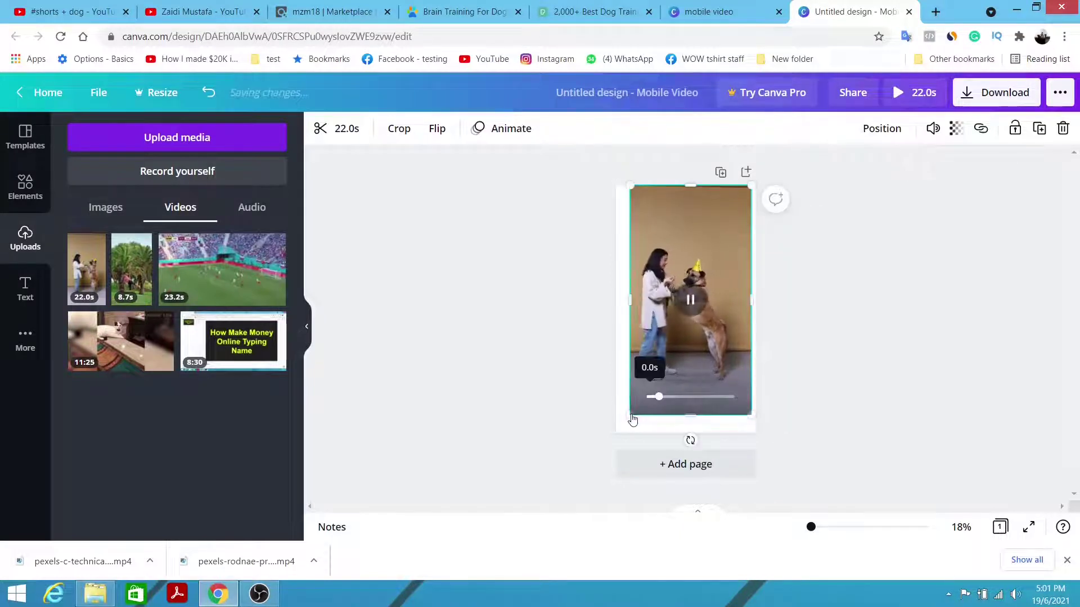
drag(630, 417, 623, 439)
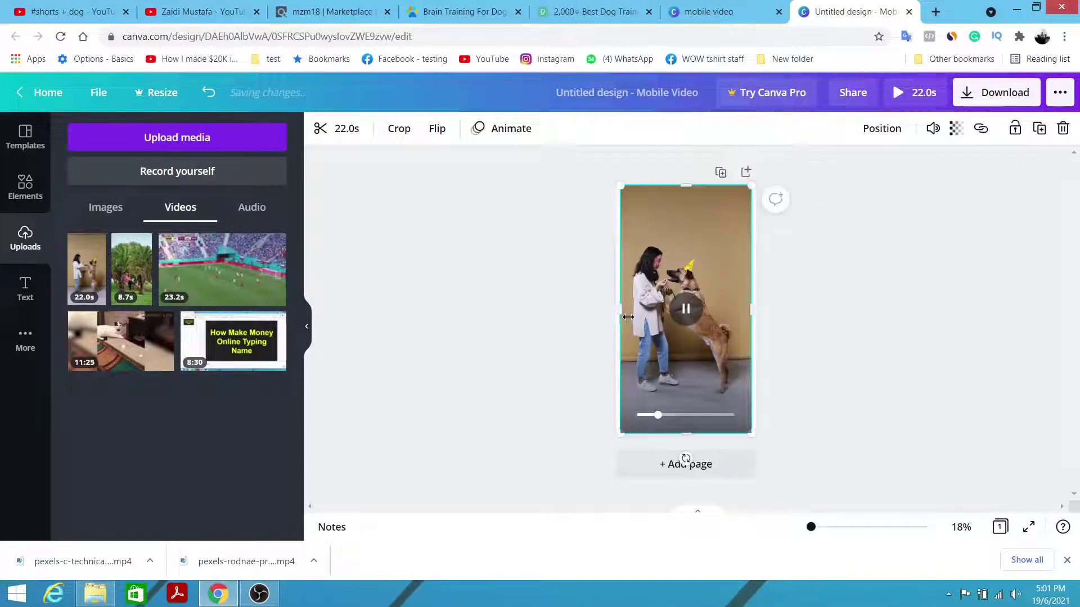
drag(623, 311, 616, 311)
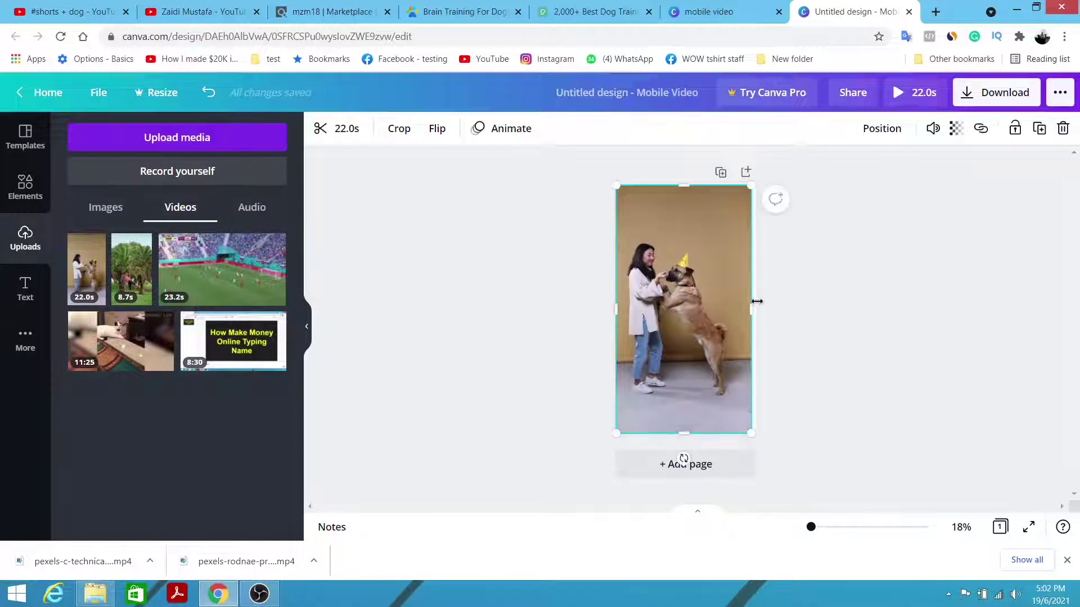
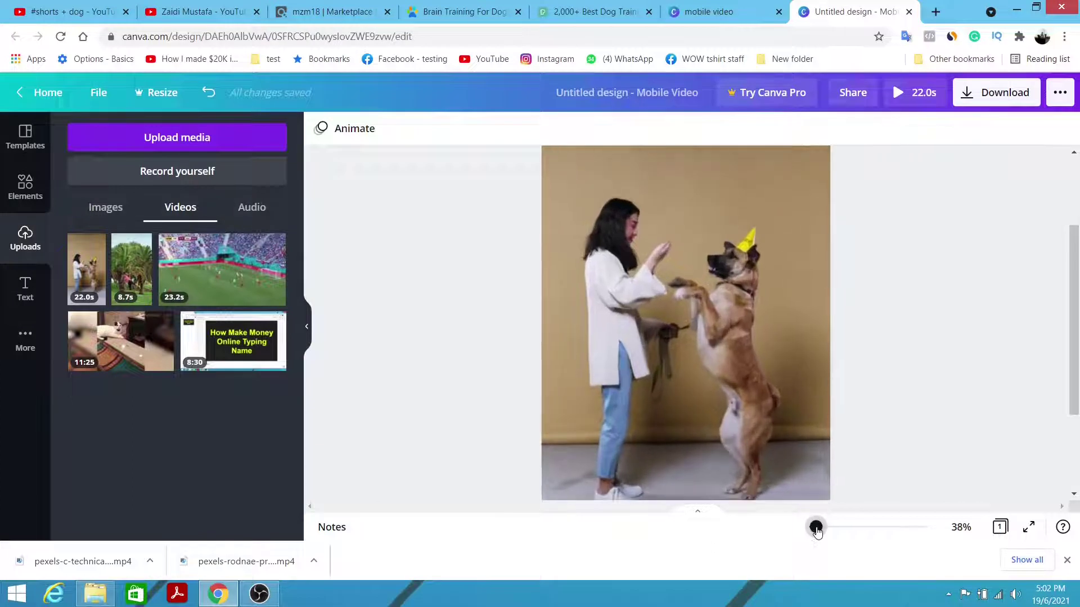
Step: Add a recently used square and reshape it into a banner spanning the full width of the video's upper edge
scroll(1069, 329, up, 2)
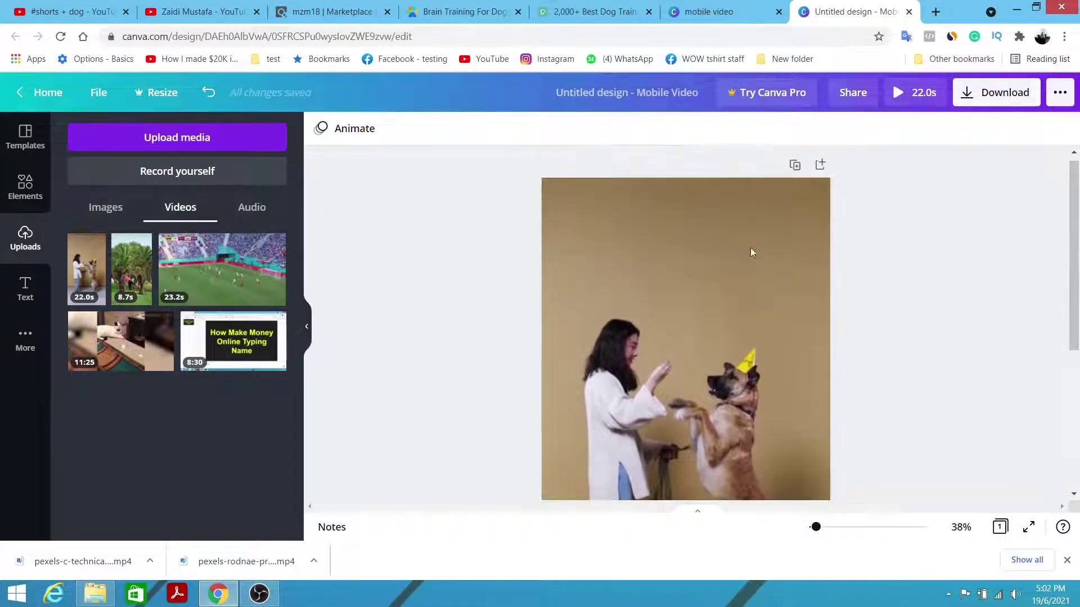
click(34, 188)
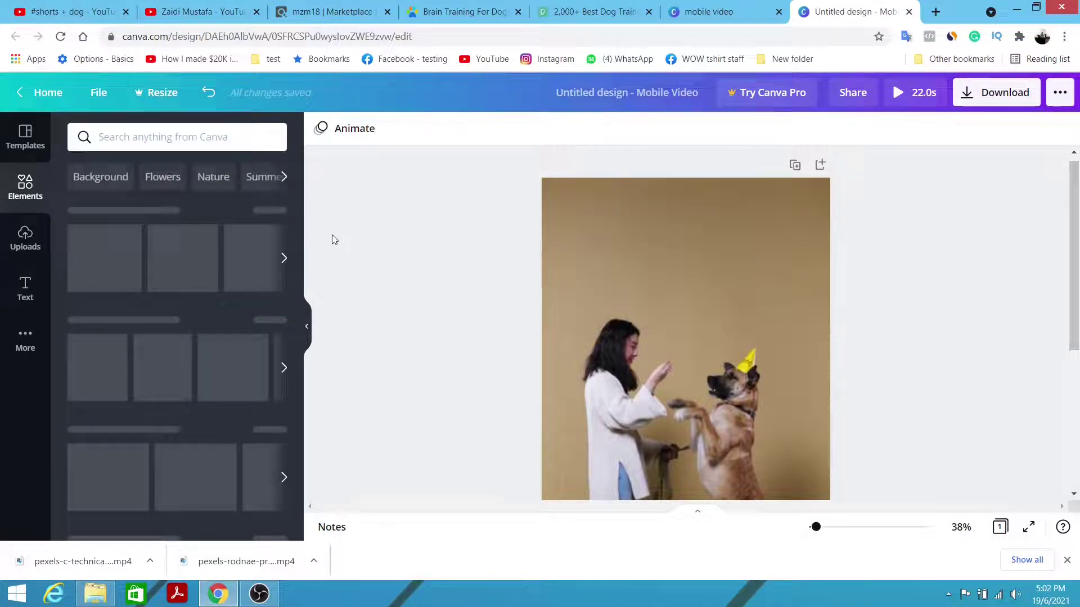
click(97, 247)
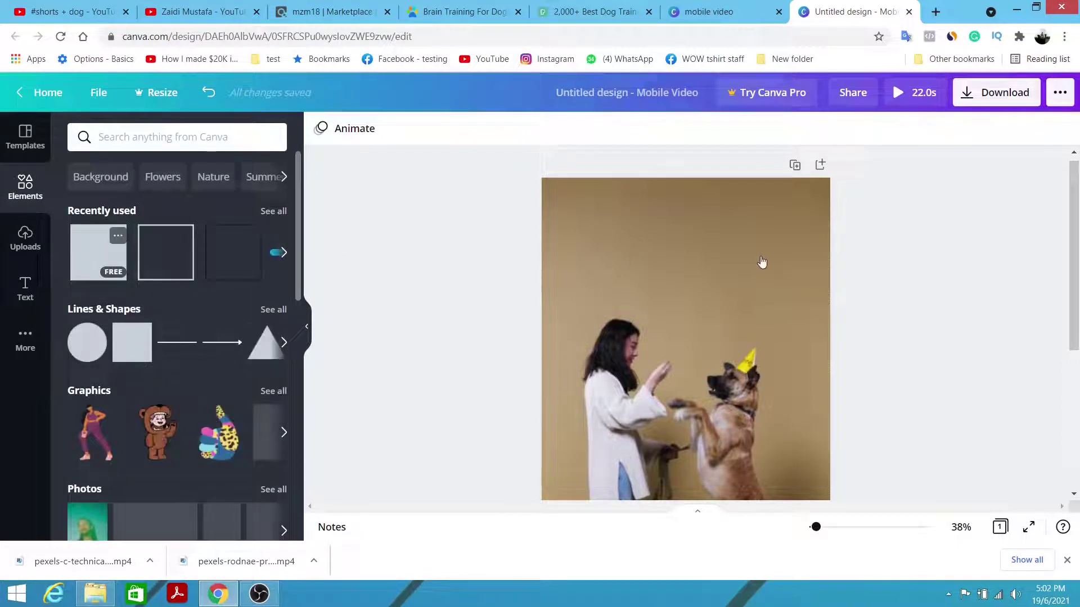
drag(712, 401, 646, 229)
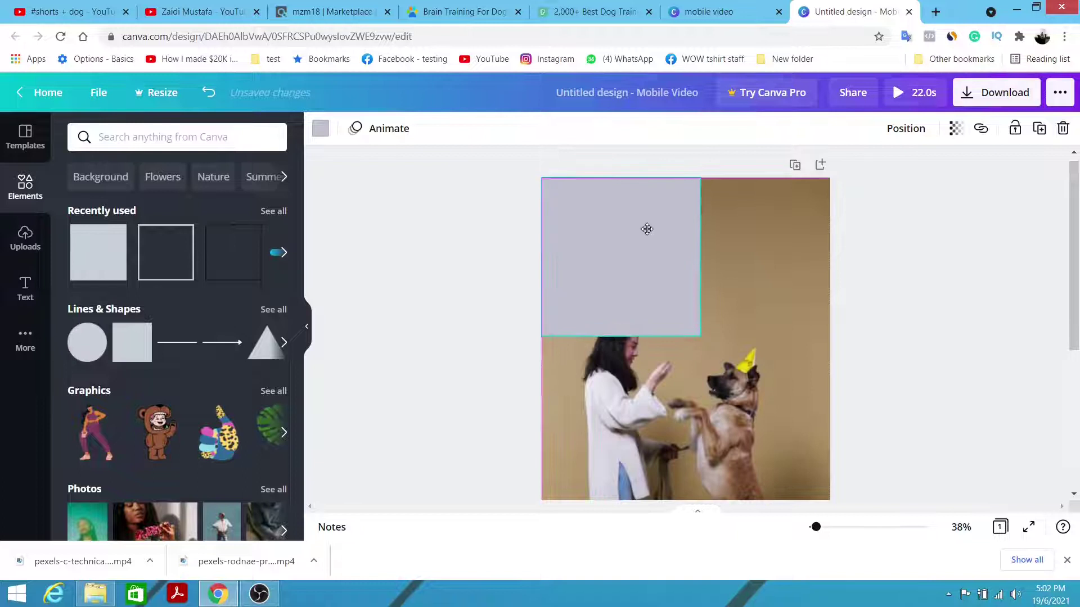
drag(836, 257, 831, 257)
drag(679, 339, 697, 256)
Step: Fill the banner above the woman and dog with the default bright red, then deselect it
click(322, 131)
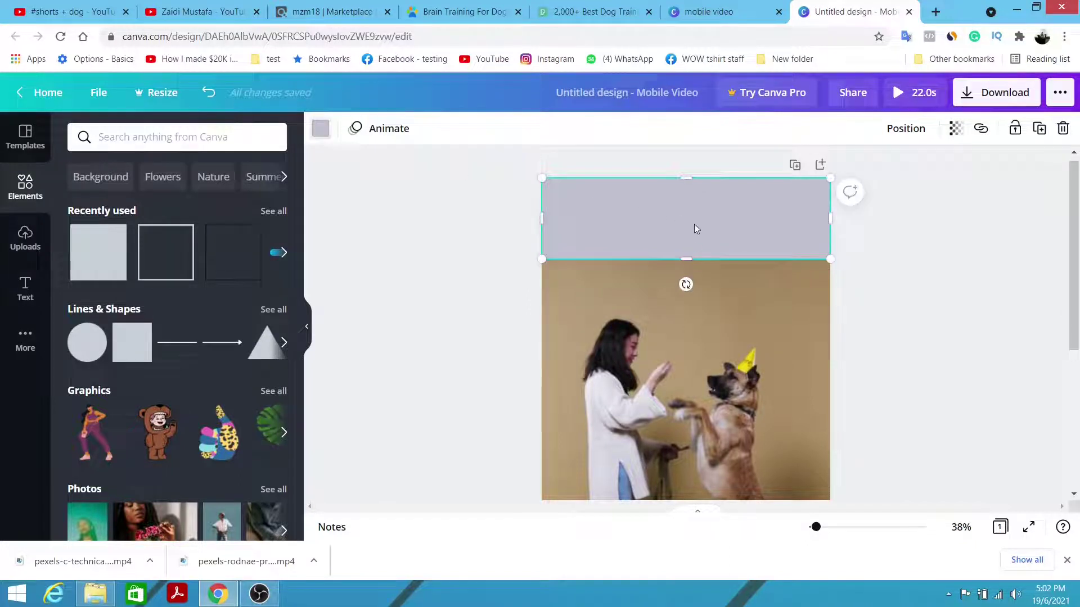
click(104, 393)
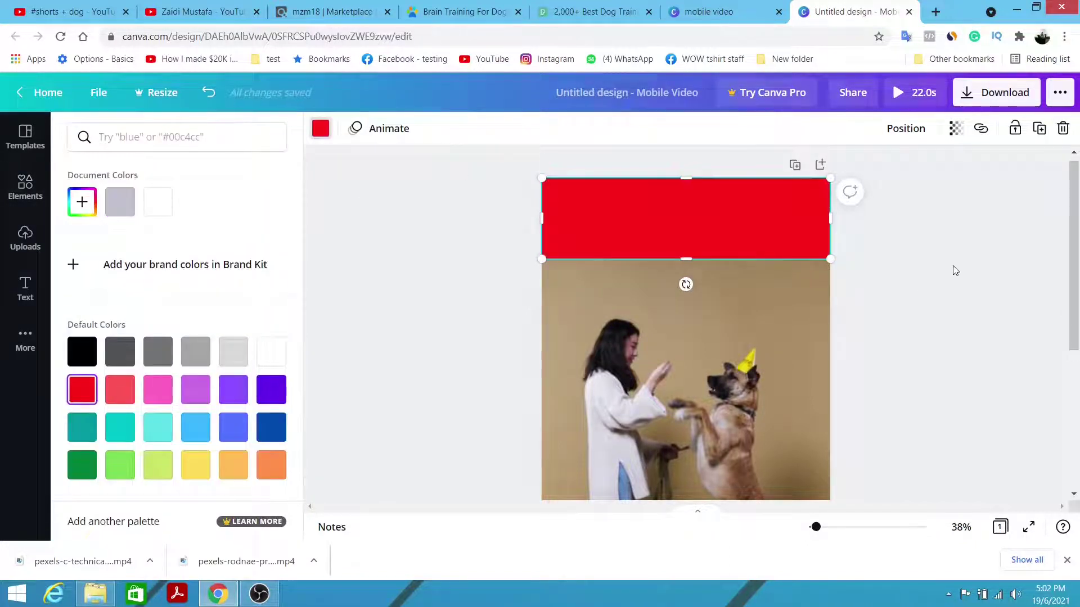
key(Escape)
mouse_move(1075, 226)
mouse_down()
mouse_move(1078, 343)
mouse_move(1079, 222)
mouse_up()
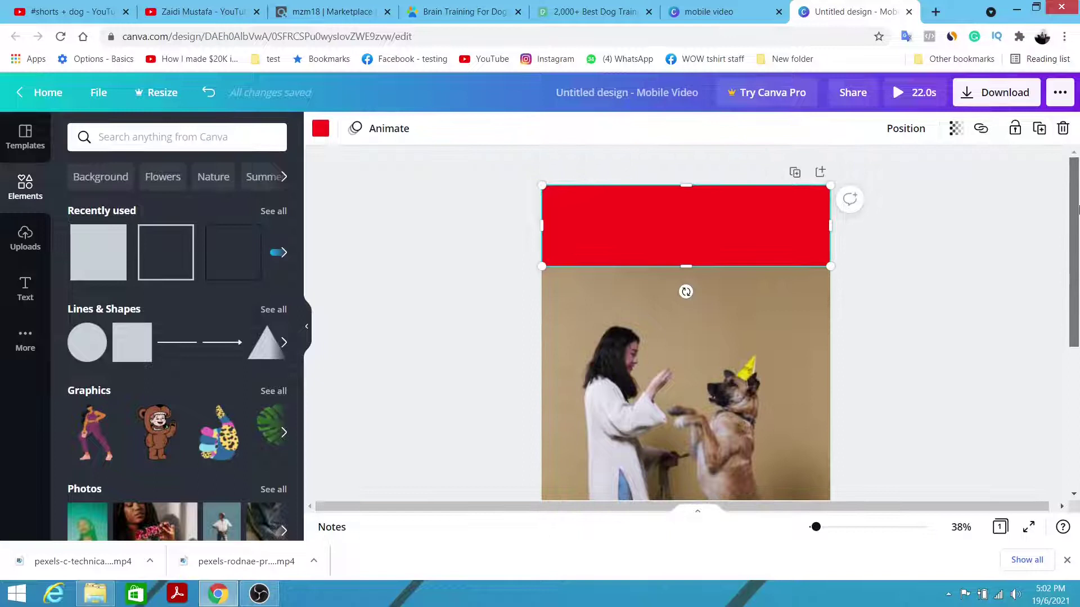
key(Escape)
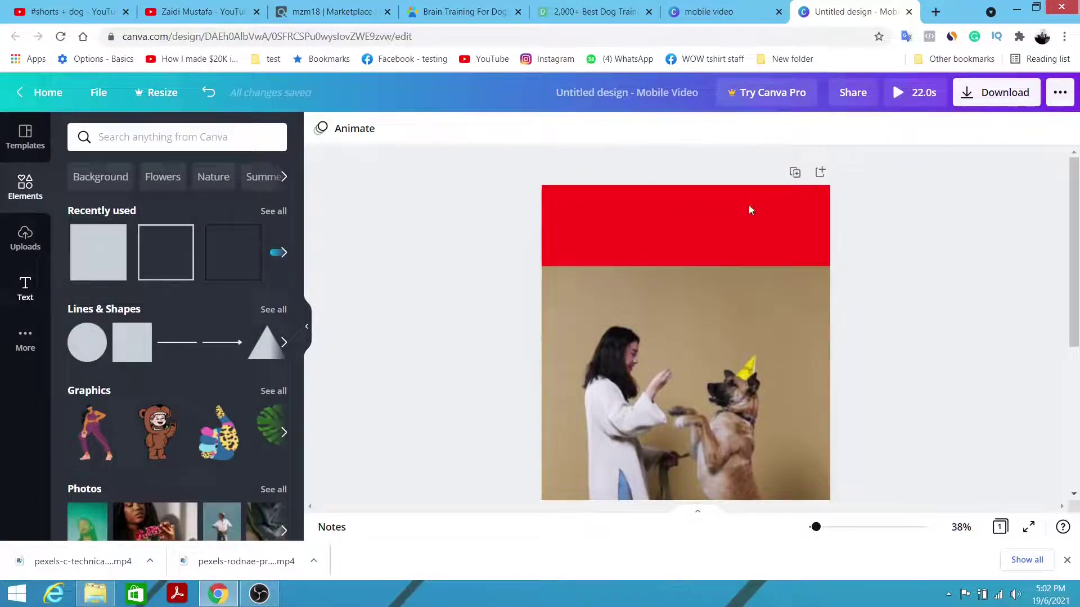
Step: Add a heading that reads "Click link below to learn how to train your dog"
click(25, 288)
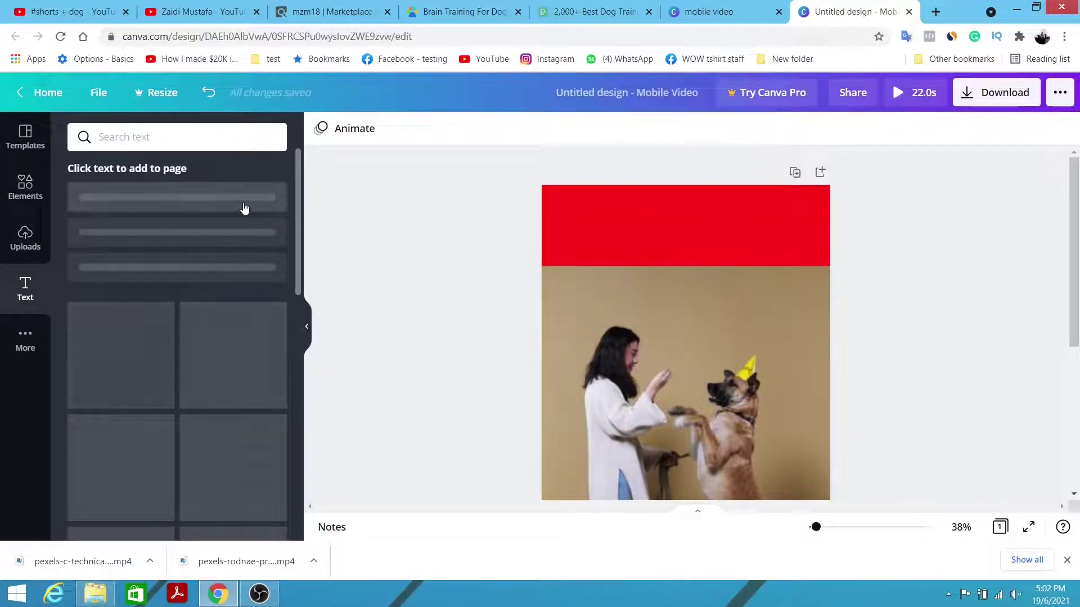
click(212, 204)
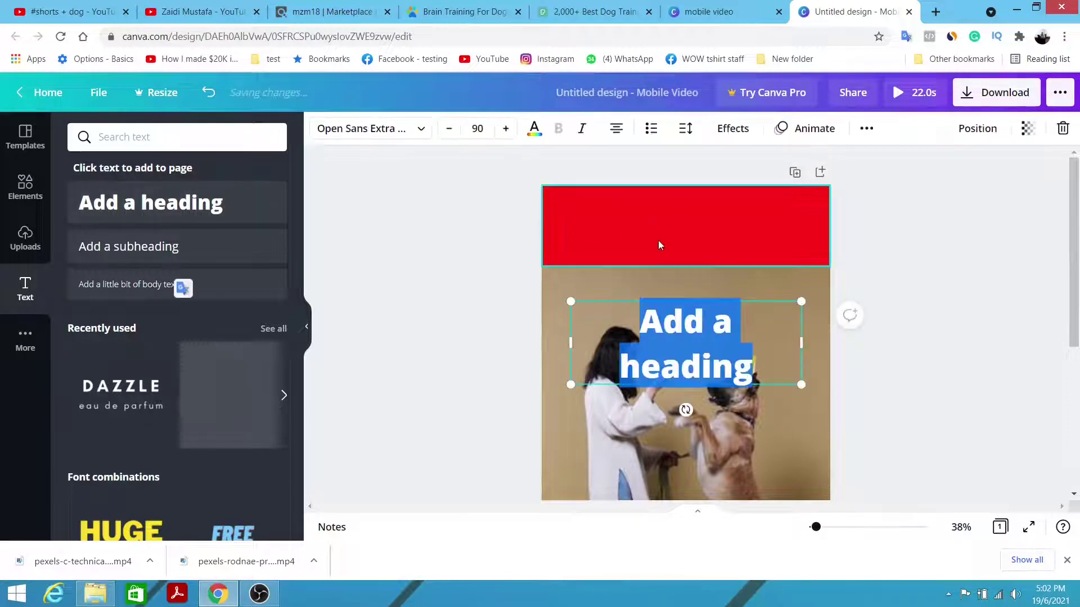
text(CLick)
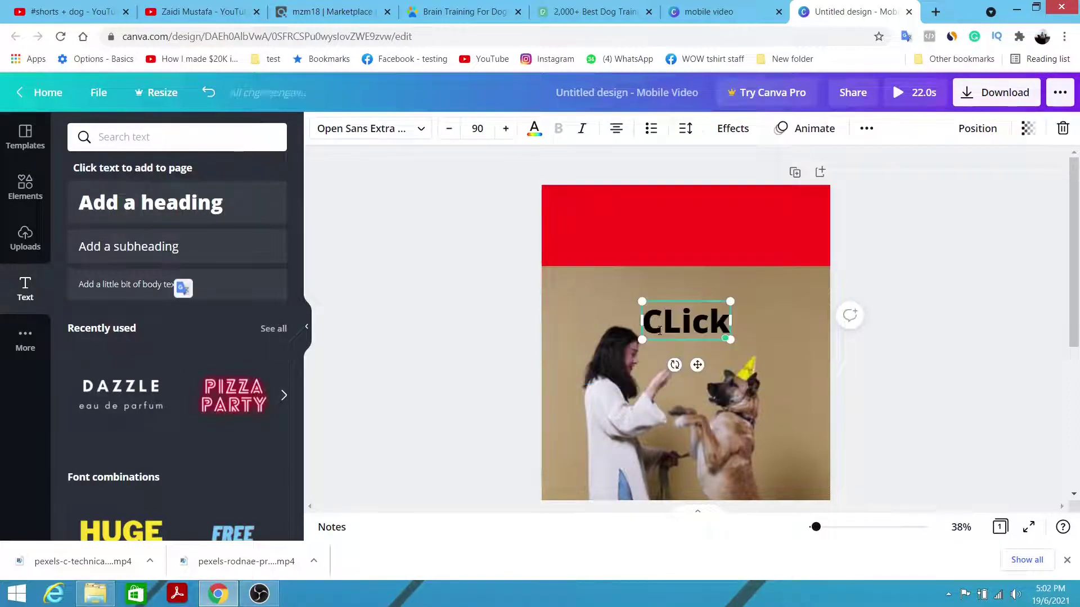
key(BackSpace)
key(BackSpace)
key(BackSpace)
key(BackSpace)
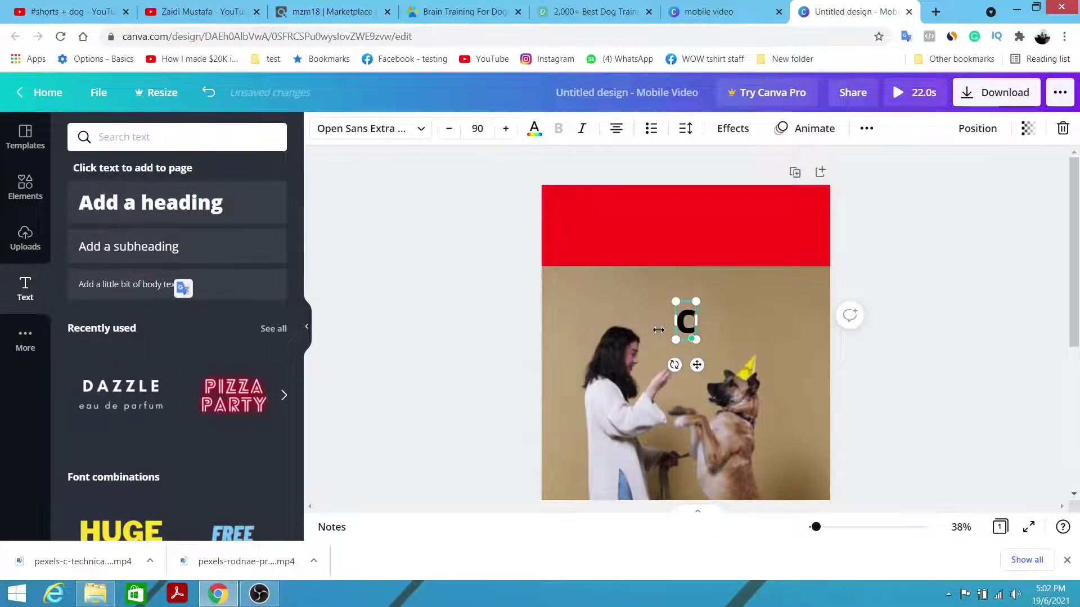
text(lick link)
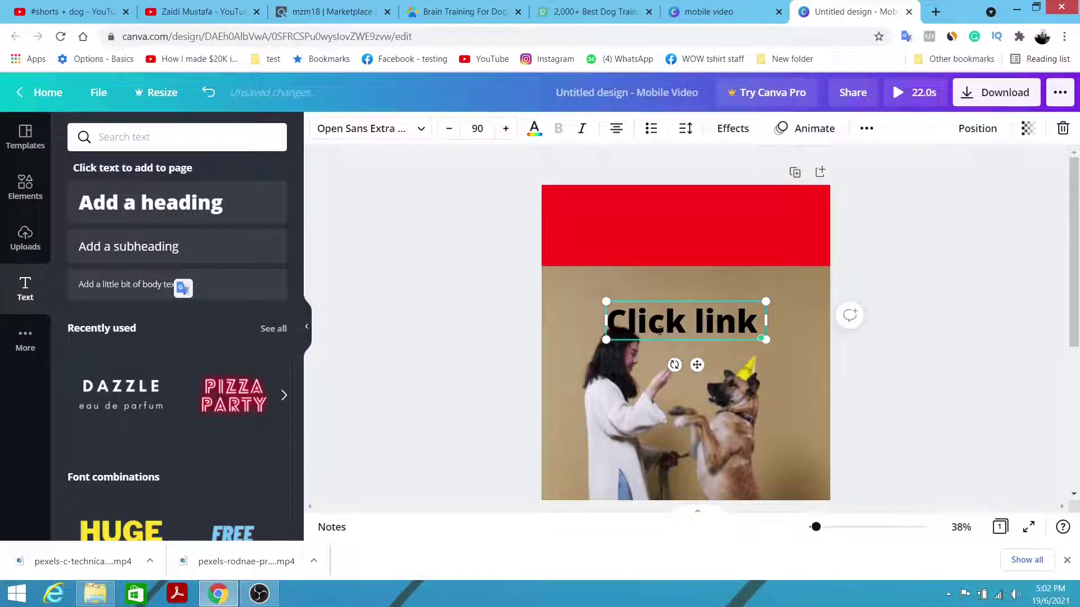
text( below to)
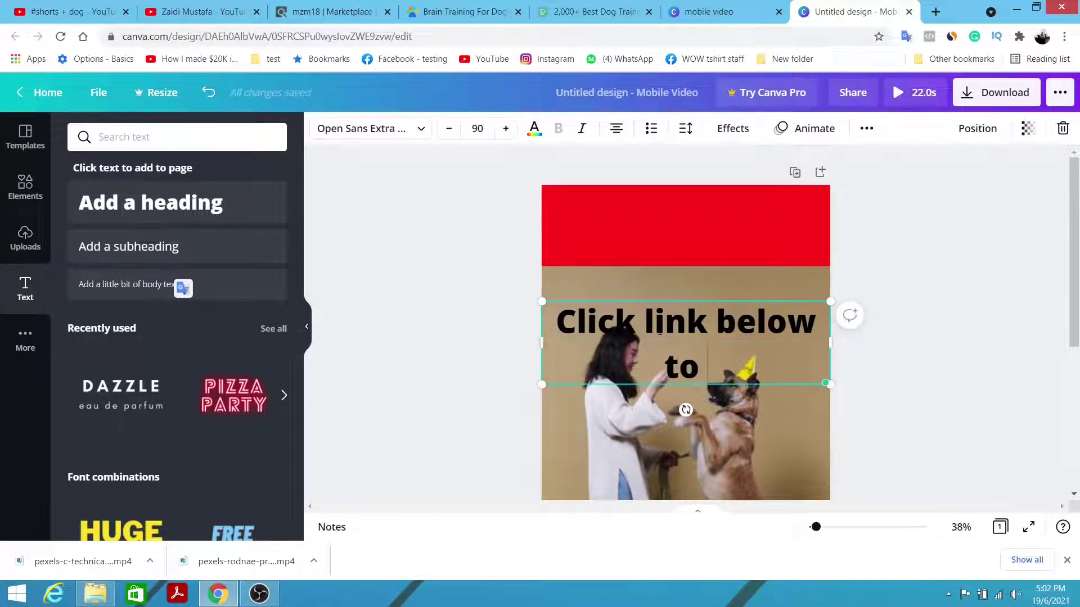
text( learn)
key(BackSpace)
key(BackSpace)
text(arn how)
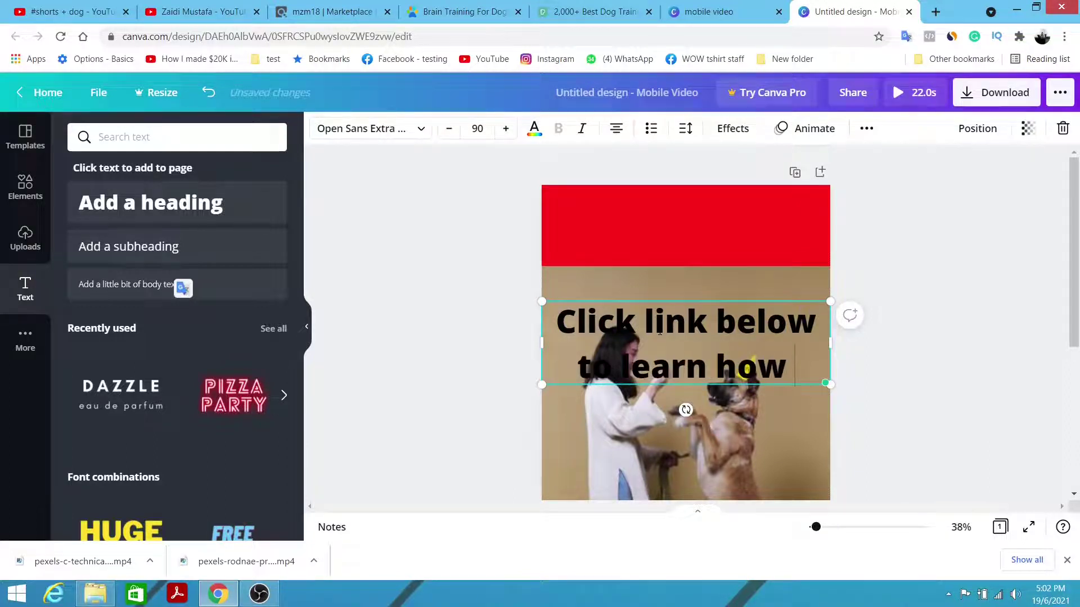
text( to train your dog)
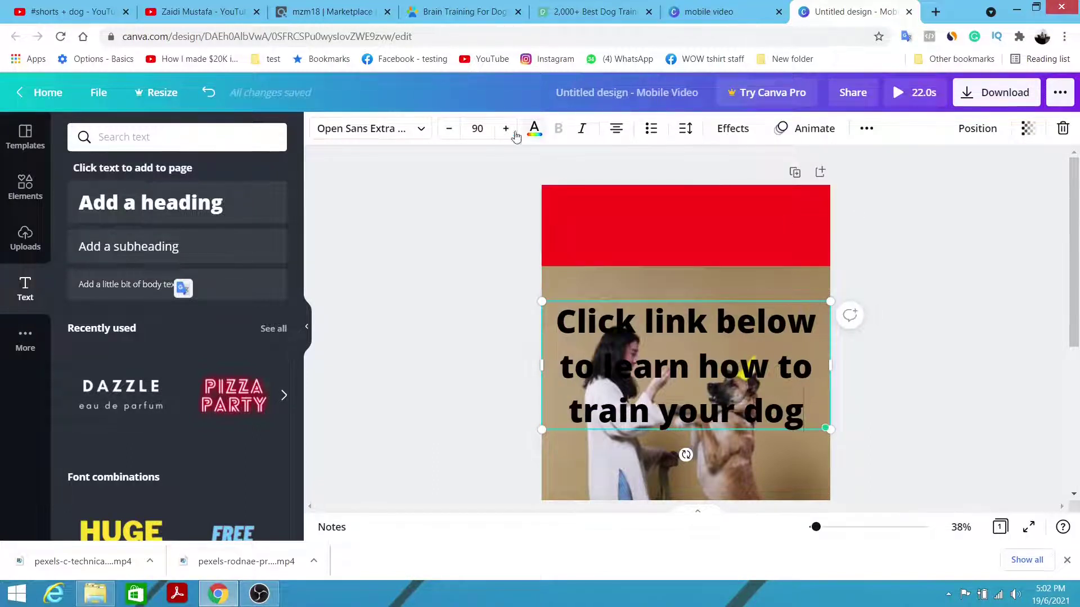
Step: Reduce the heading's font size to 69 and tighten its line spacing so the text fits on two lines
click(450, 129)
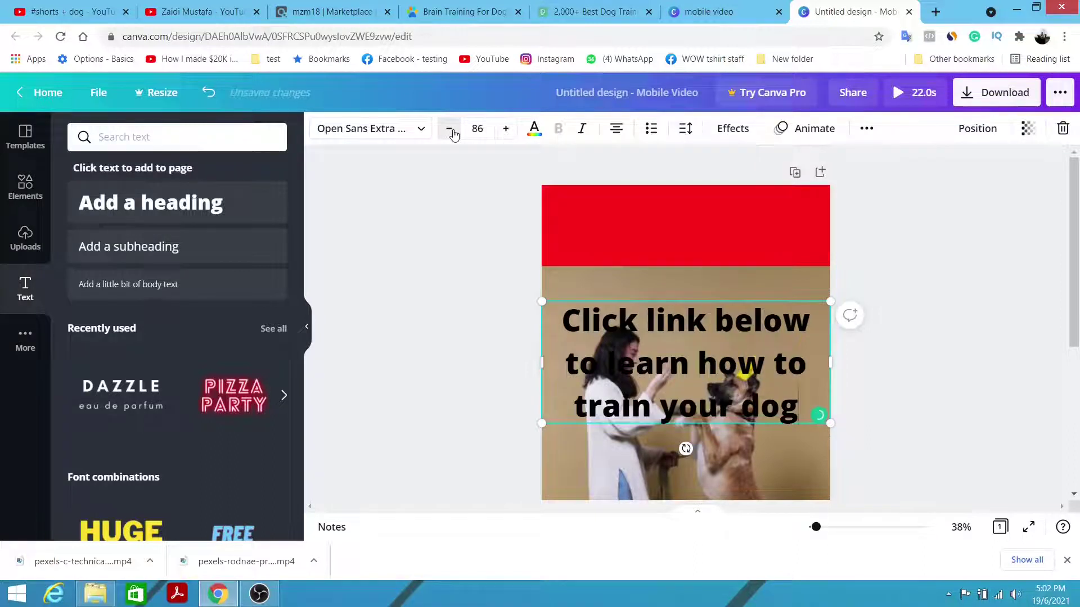
click(450, 129)
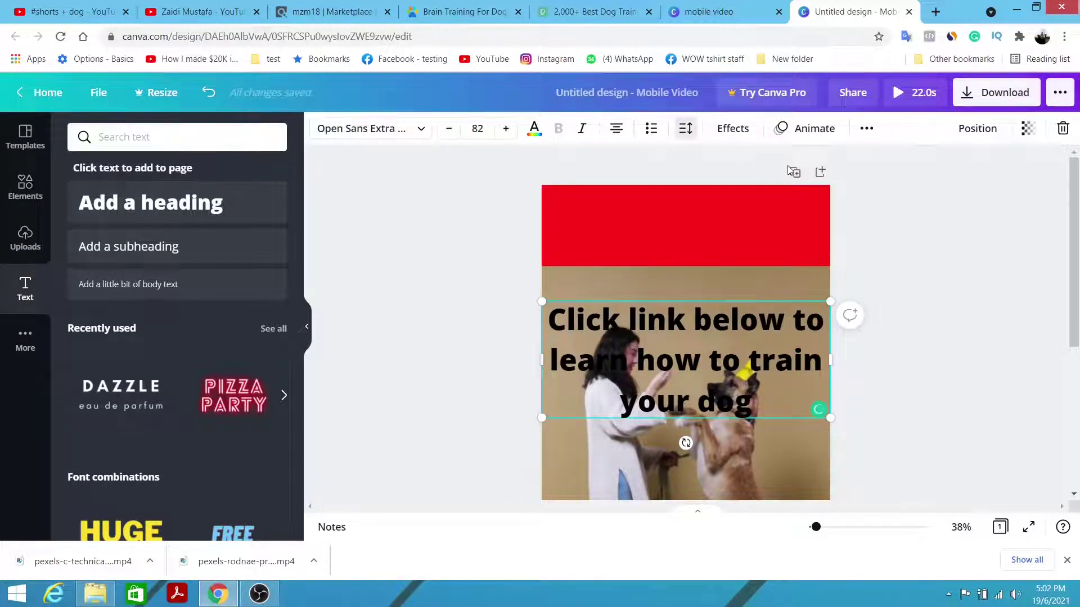
click(685, 129)
drag(815, 211, 791, 181)
click(447, 129)
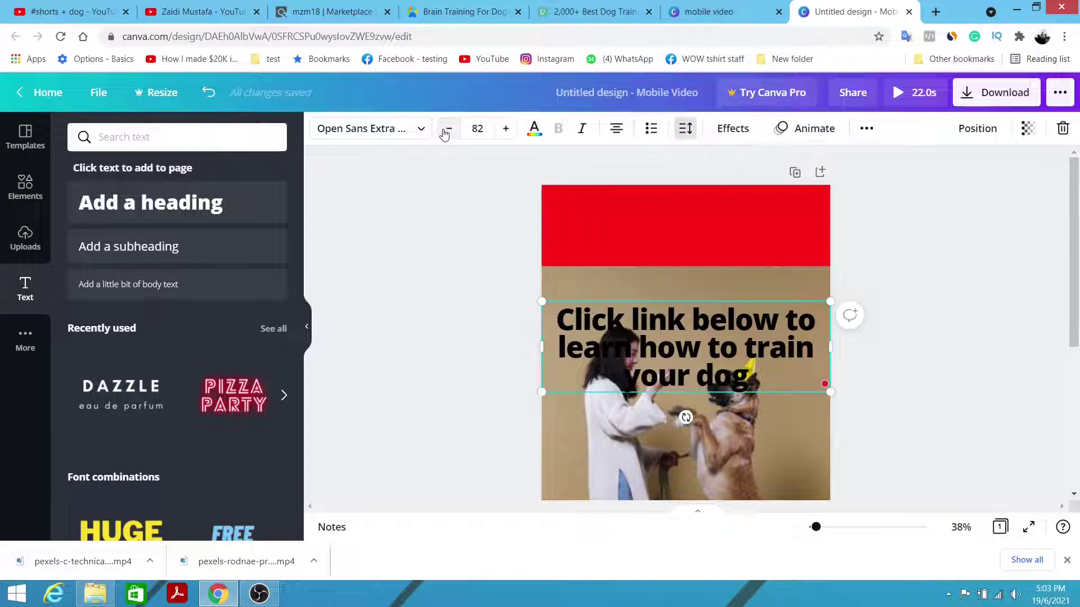
click(447, 129)
click(447, 130)
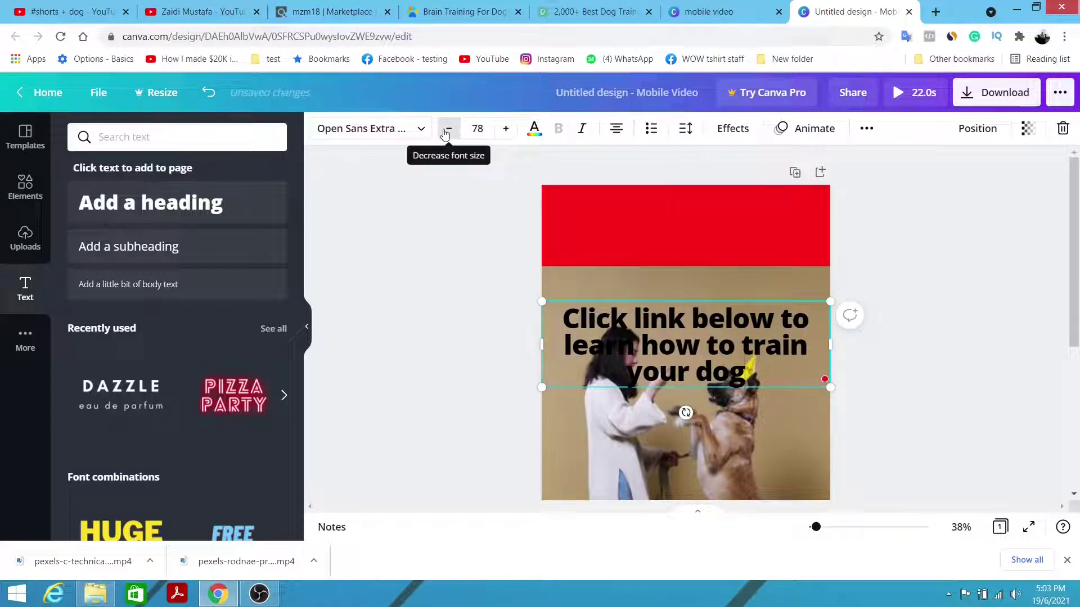
click(447, 129)
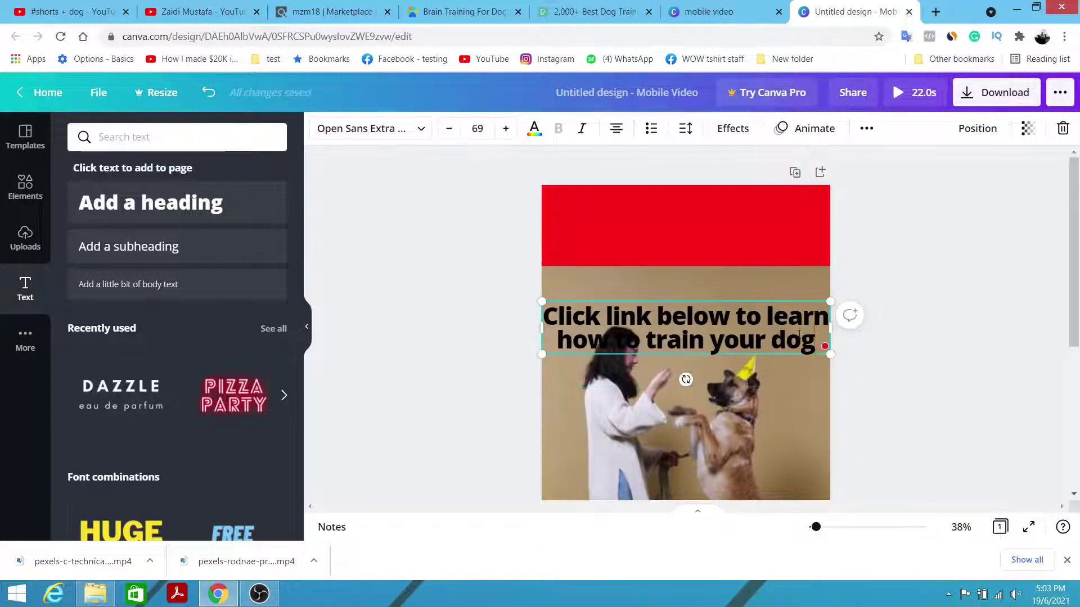
Step: Fit the heading centred inside the red banner at font size 64.6 and colour it white
drag(805, 303, 814, 204)
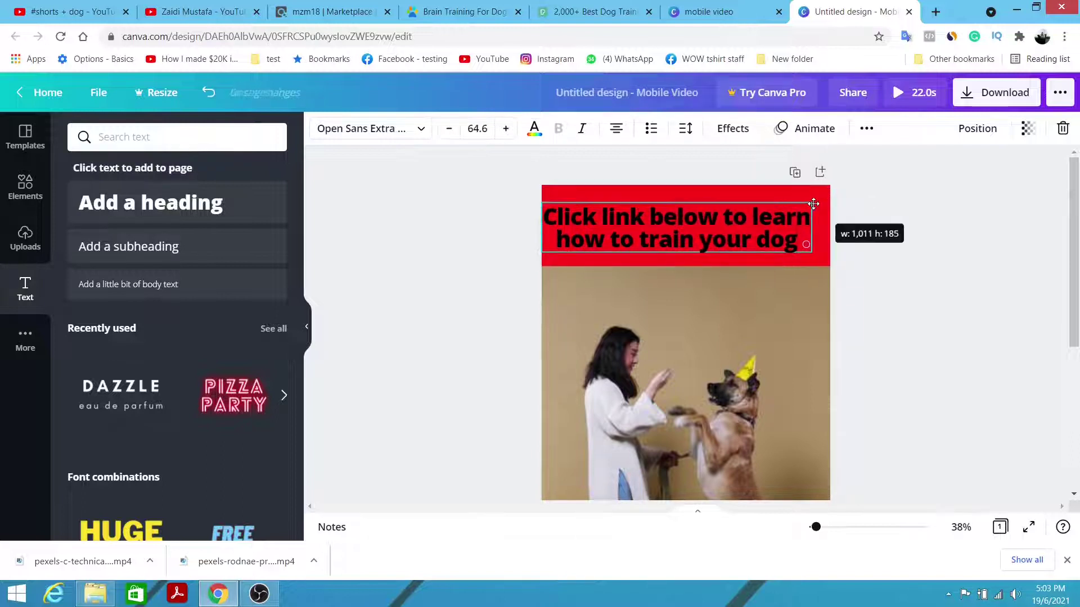
click(531, 130)
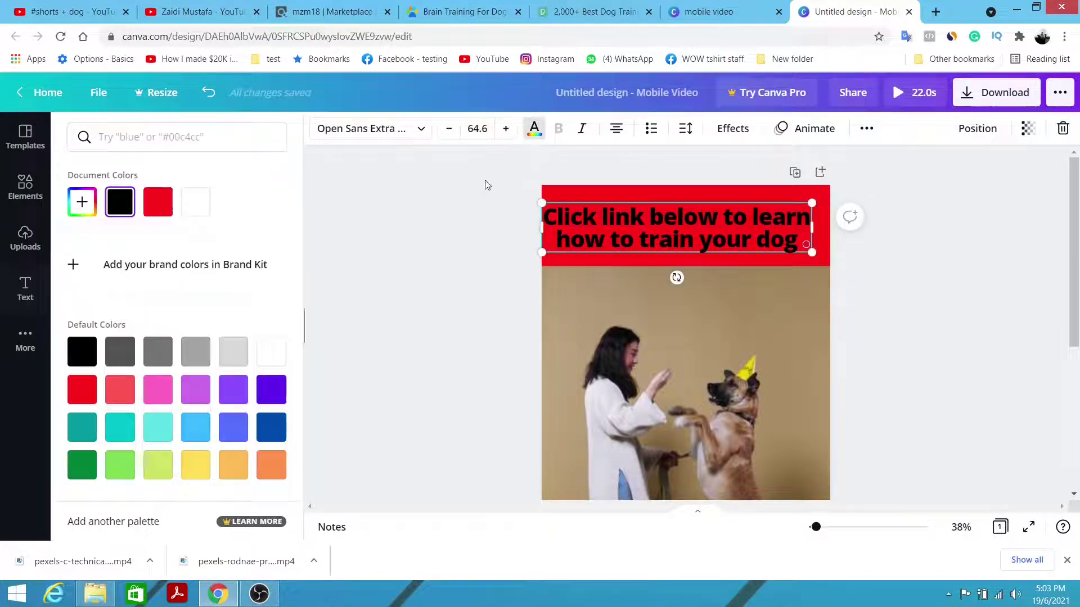
click(195, 202)
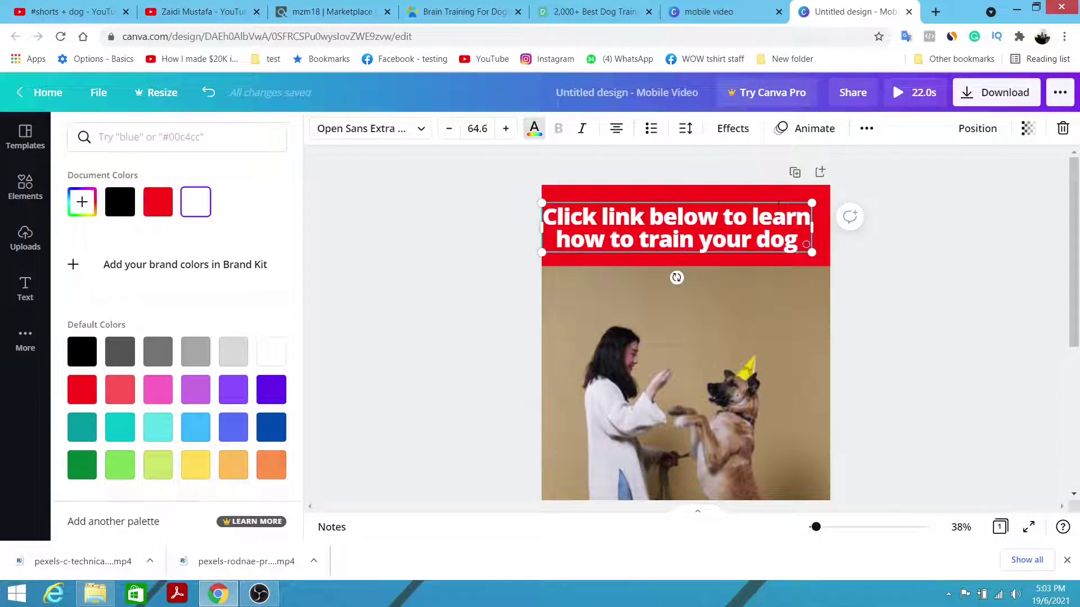
drag(787, 193, 790, 193)
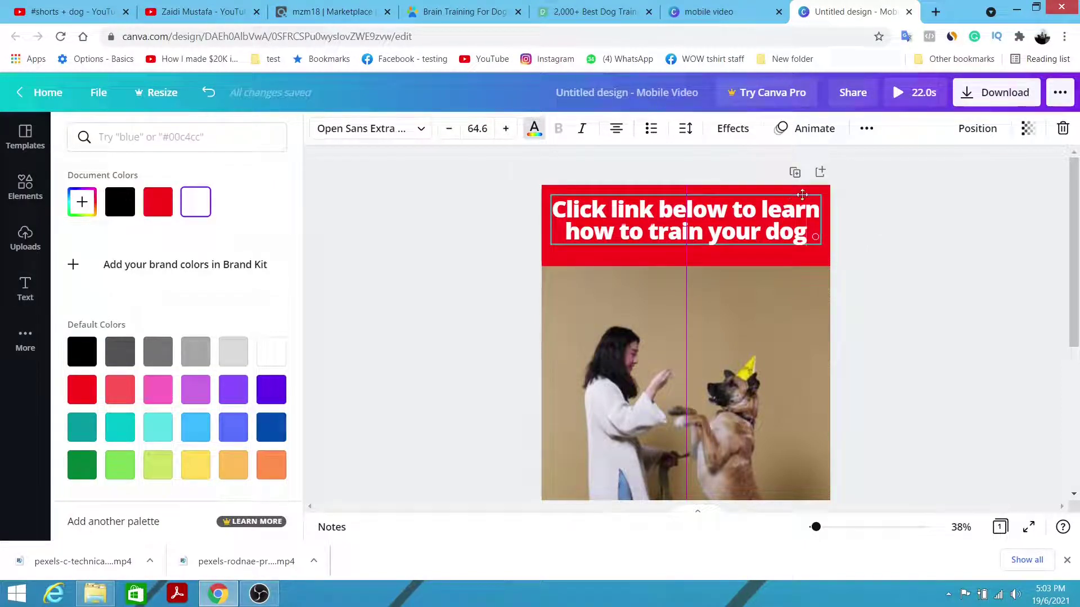
Step: Search the text library for "arrow"
click(26, 288)
click(157, 137)
text(arrow)
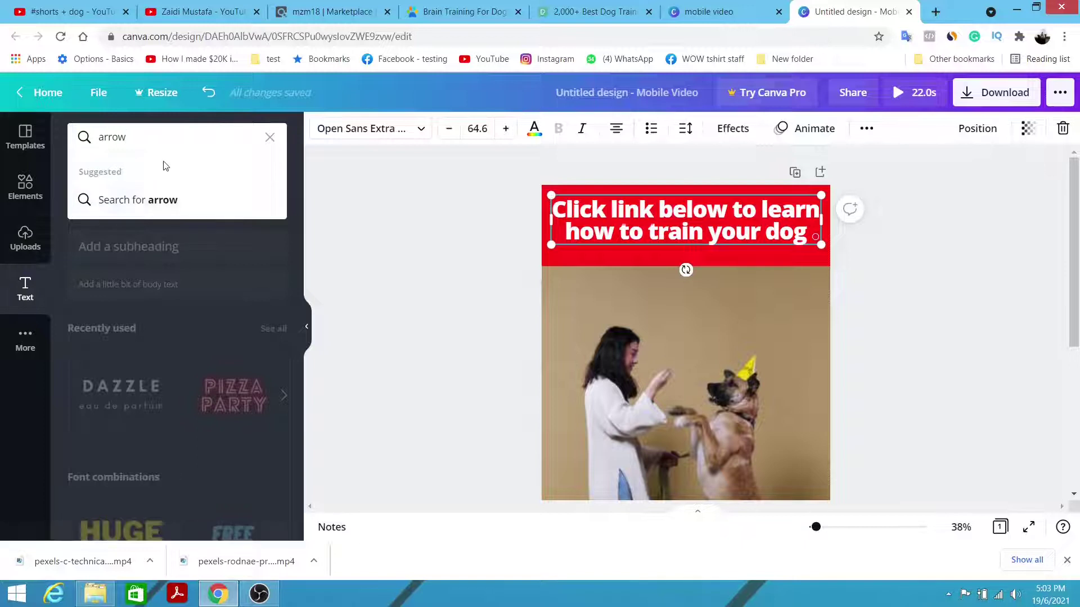
key(Return)
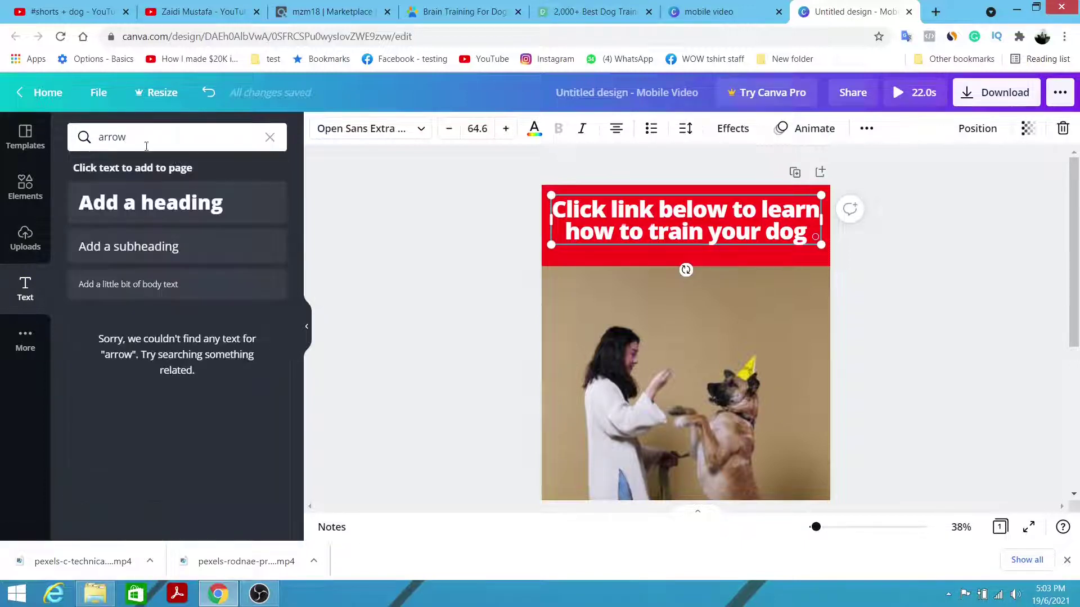
click(145, 137)
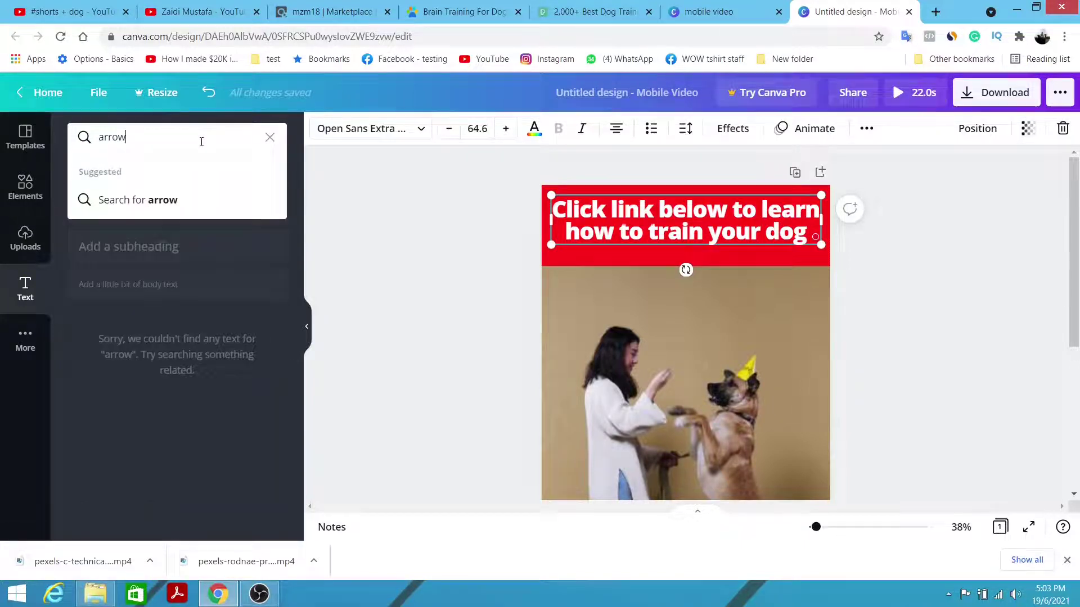
click(169, 203)
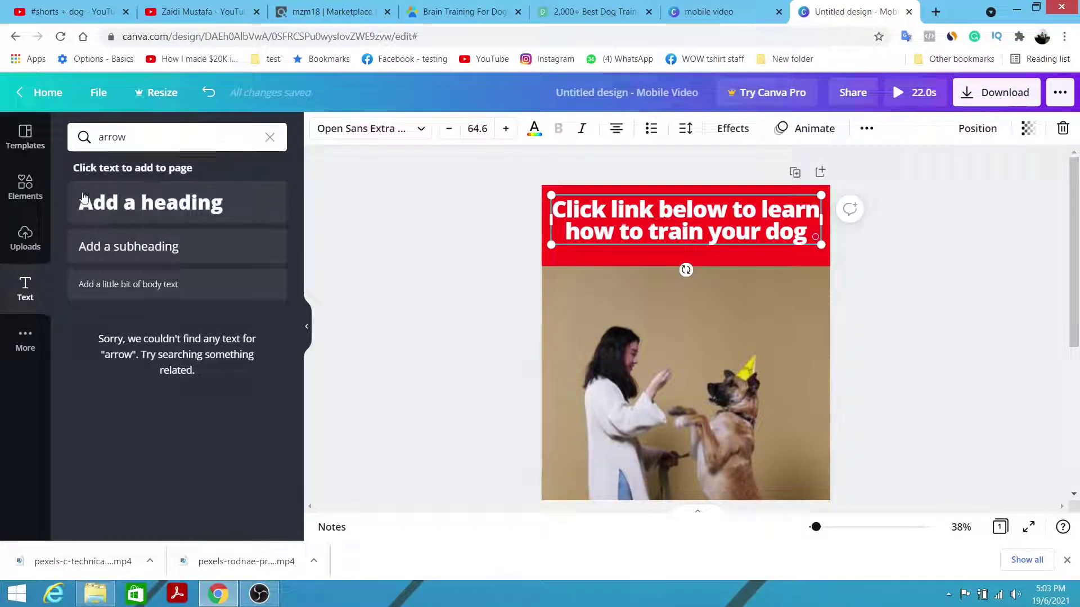
Step: Search the elements for "arrow" and add the free white hand-drawn looping arrow to the page
click(26, 186)
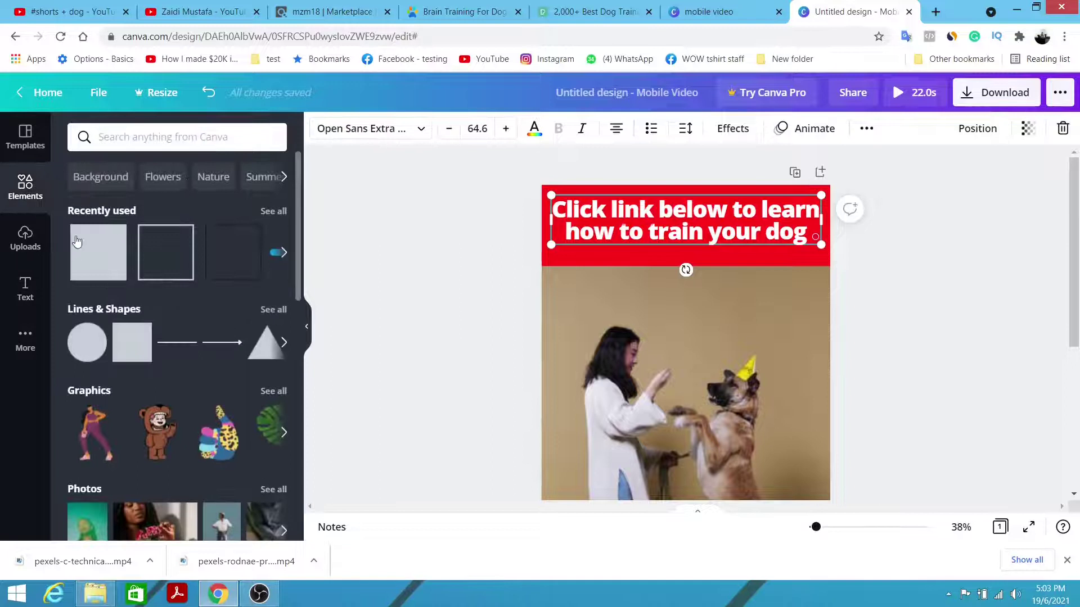
click(179, 140)
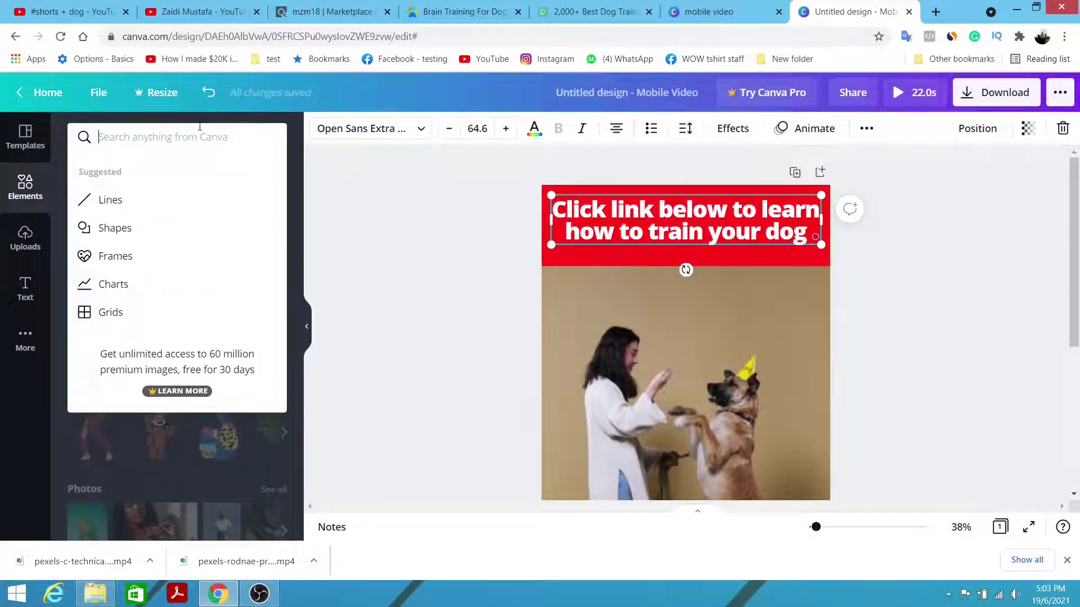
text(arrow)
key(Return)
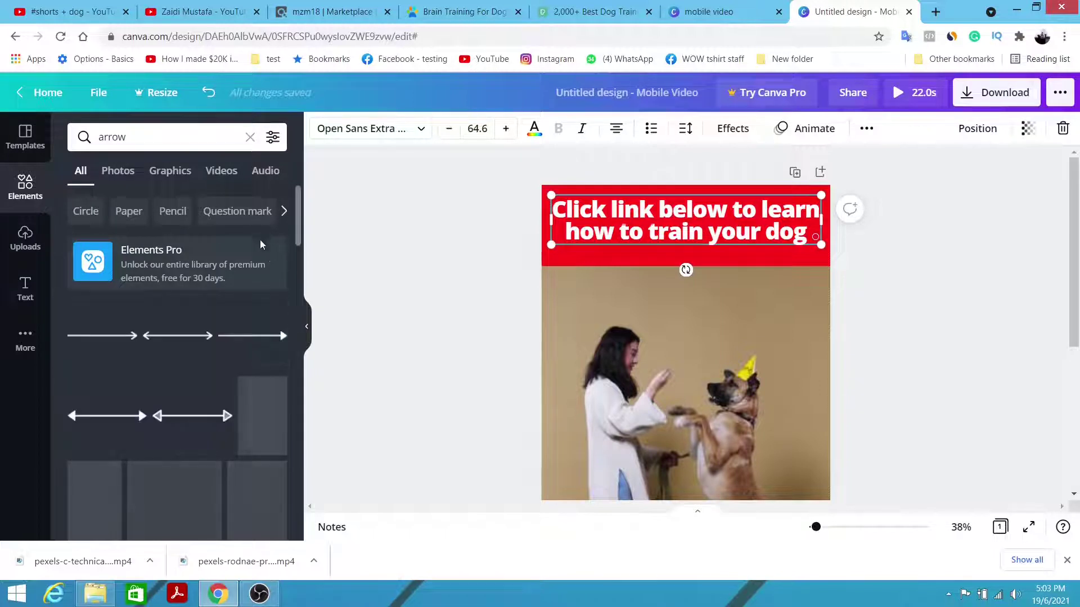
scroll(274, 279, down, 3)
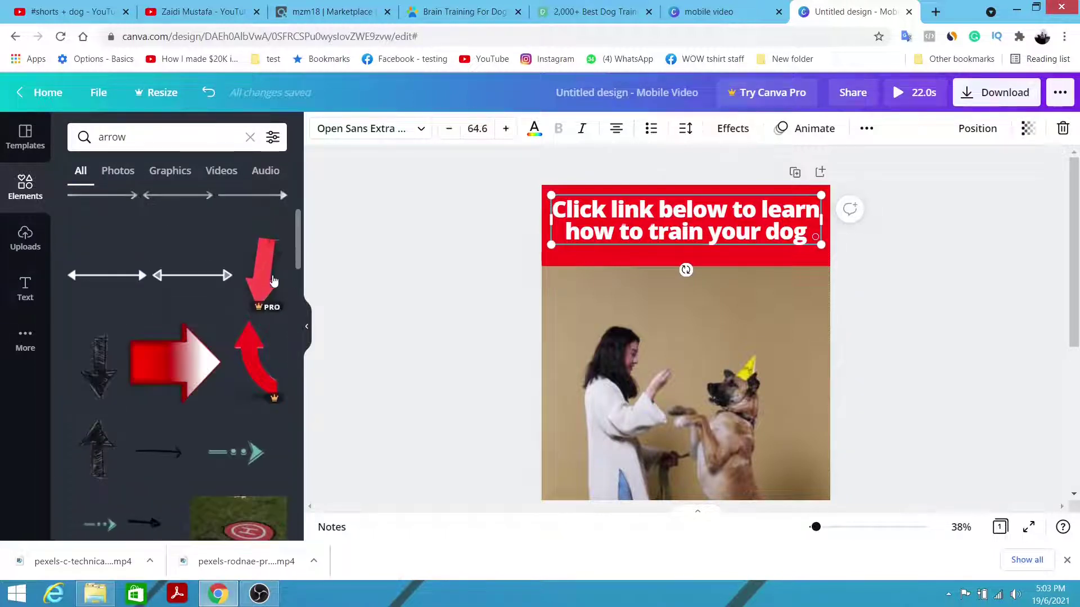
scroll(274, 279, down, 3)
scroll(277, 275, up, 3)
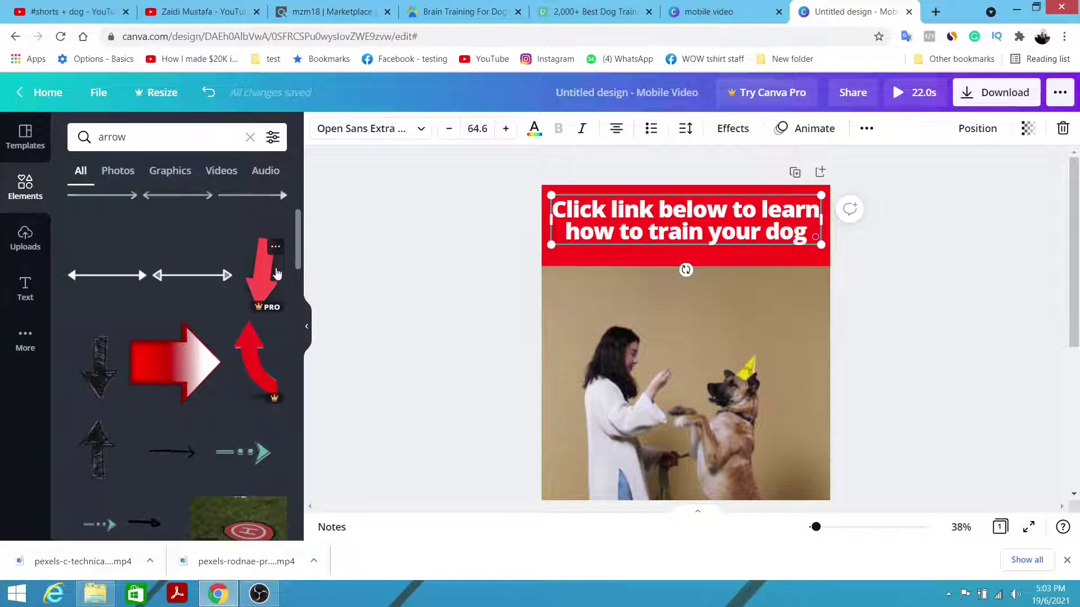
scroll(137, 316, down, 3)
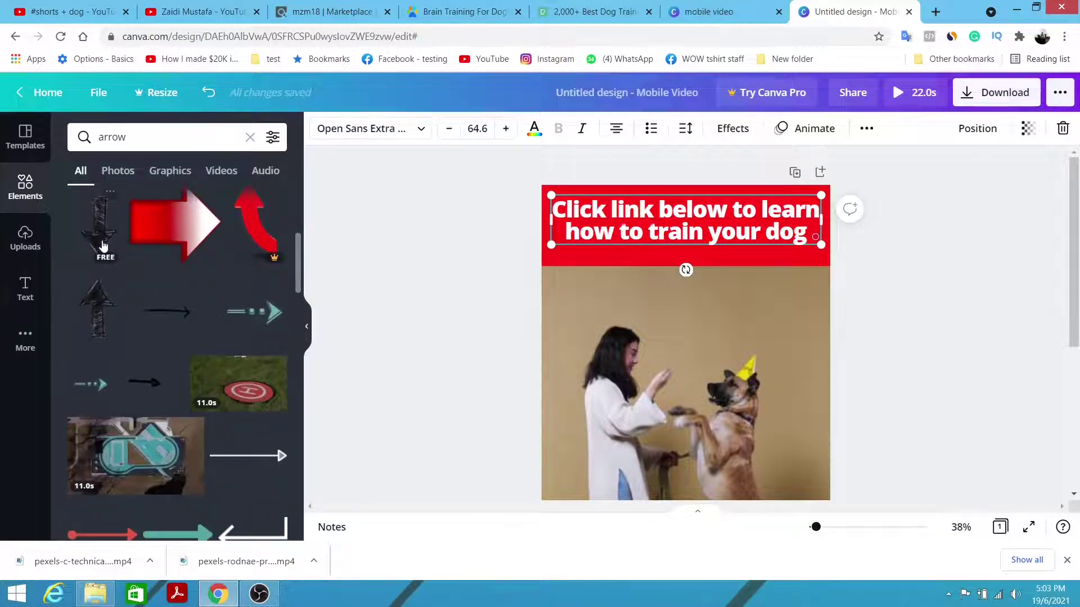
scroll(221, 415, down, 9)
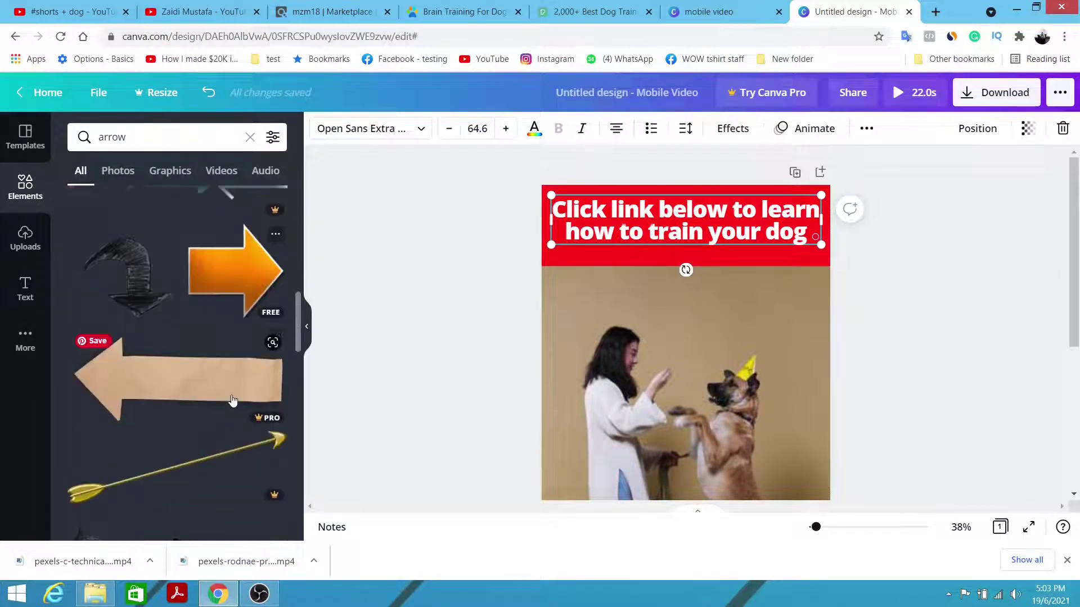
scroll(264, 337, down, 3)
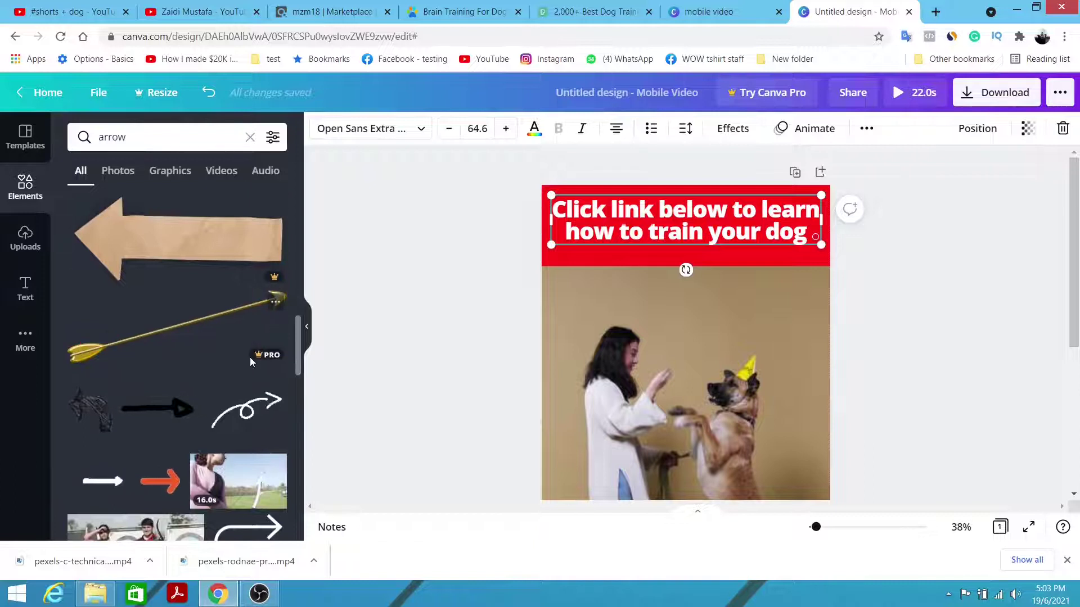
scroll(250, 357, down, 2)
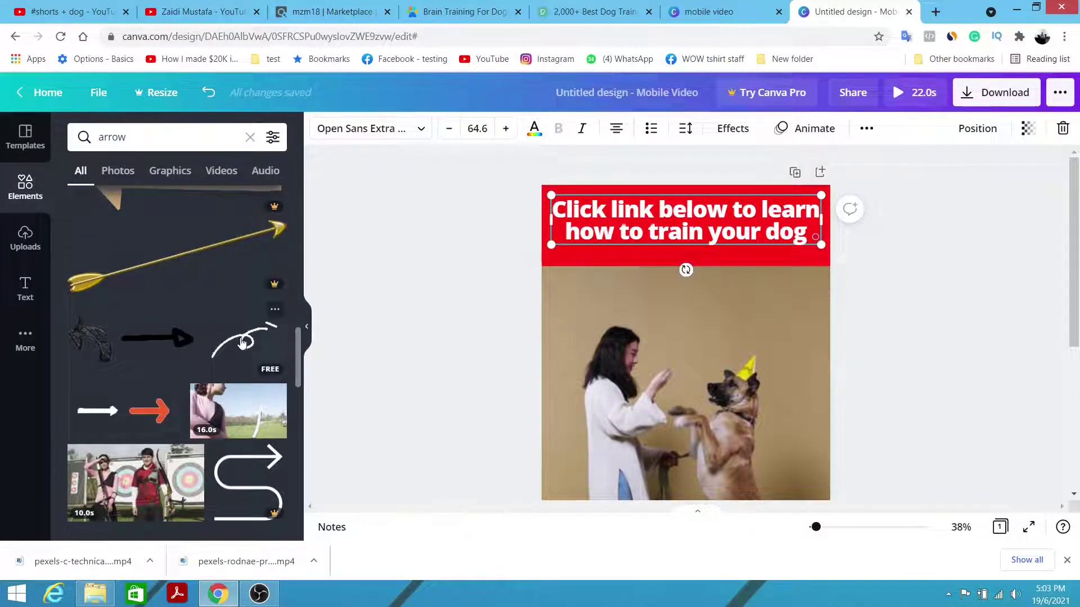
click(242, 342)
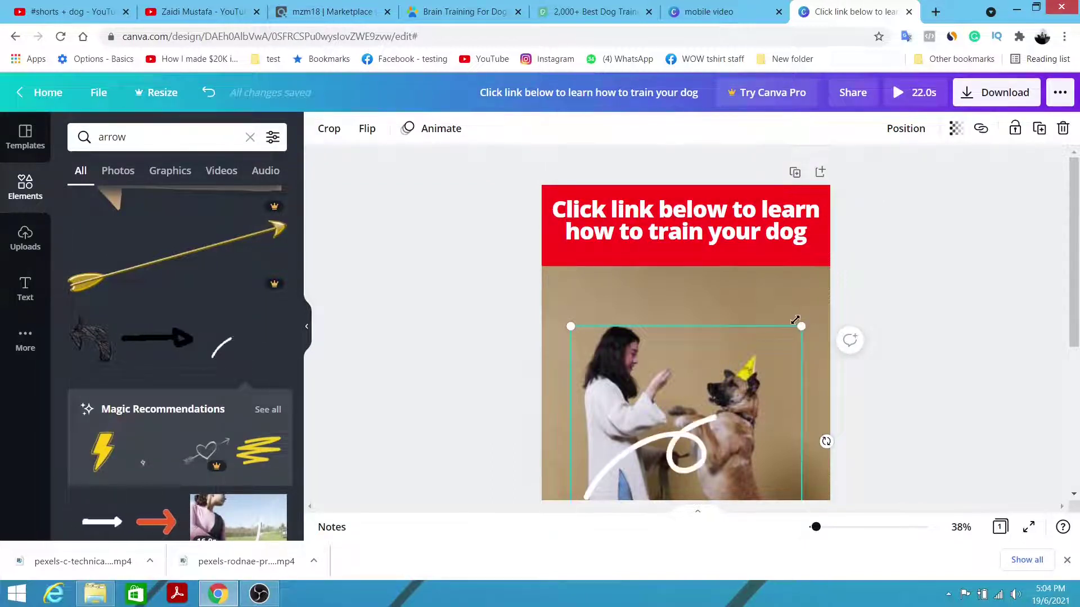
Step: Shrink the looping arrow, rotate it to point downwards and place it just below the banner's right end, above the dog
drag(795, 320, 713, 416)
drag(687, 451, 728, 270)
drag(681, 399, 568, 274)
drag(719, 289, 790, 298)
click(983, 331)
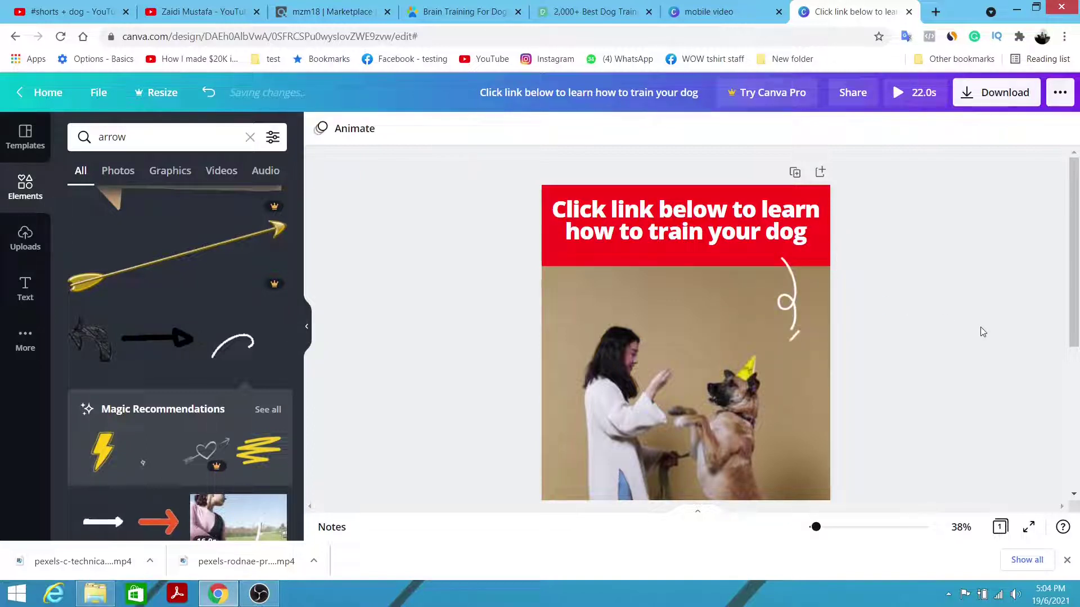
Step: Download the finished design as an MP4 video
drag(816, 528, 813, 532)
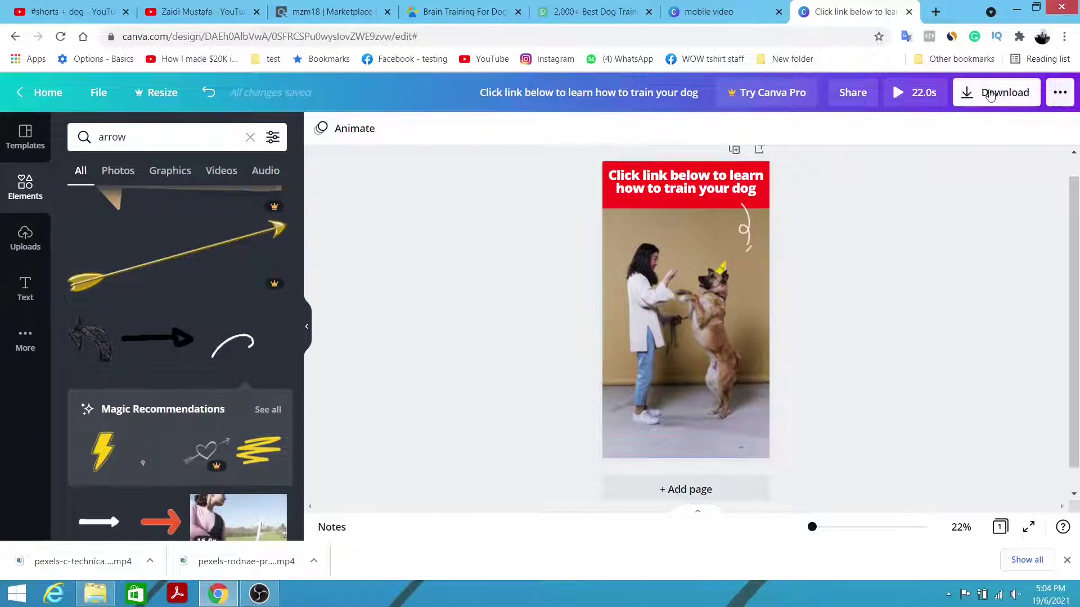
click(1007, 96)
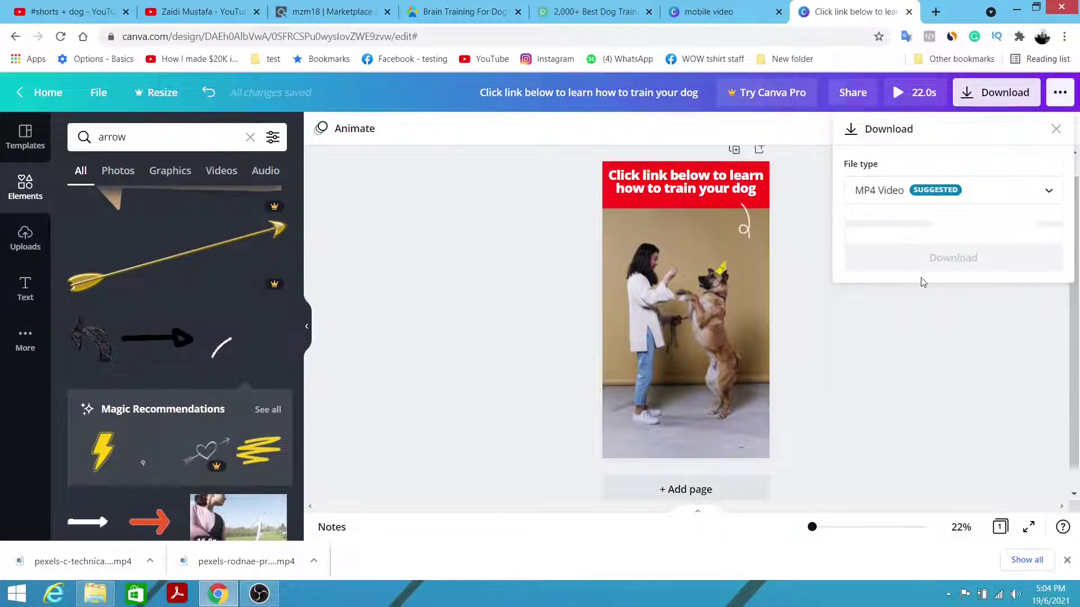
click(955, 225)
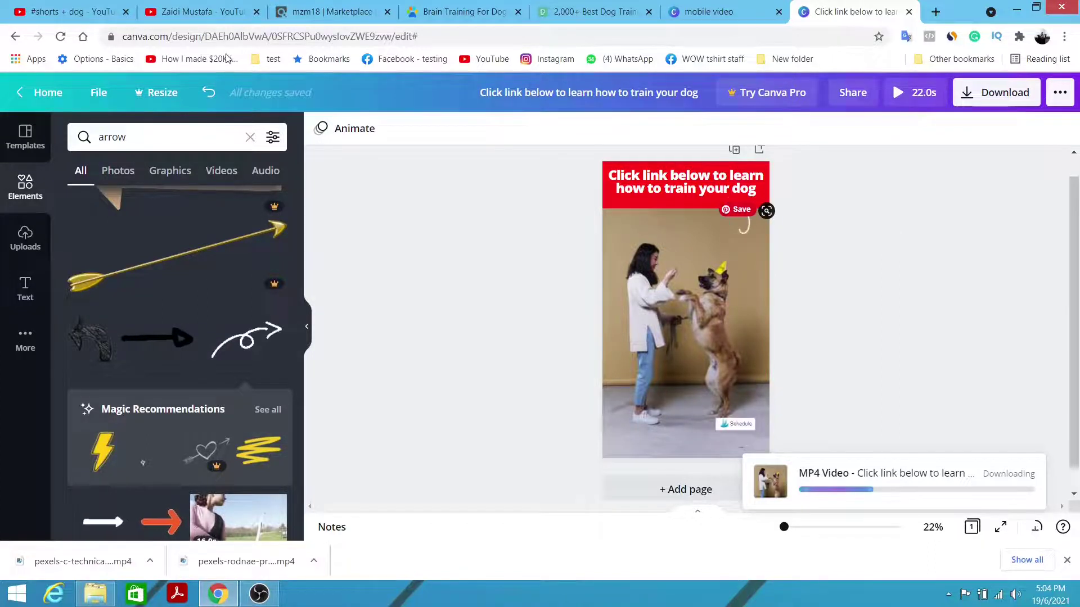
click(195, 6)
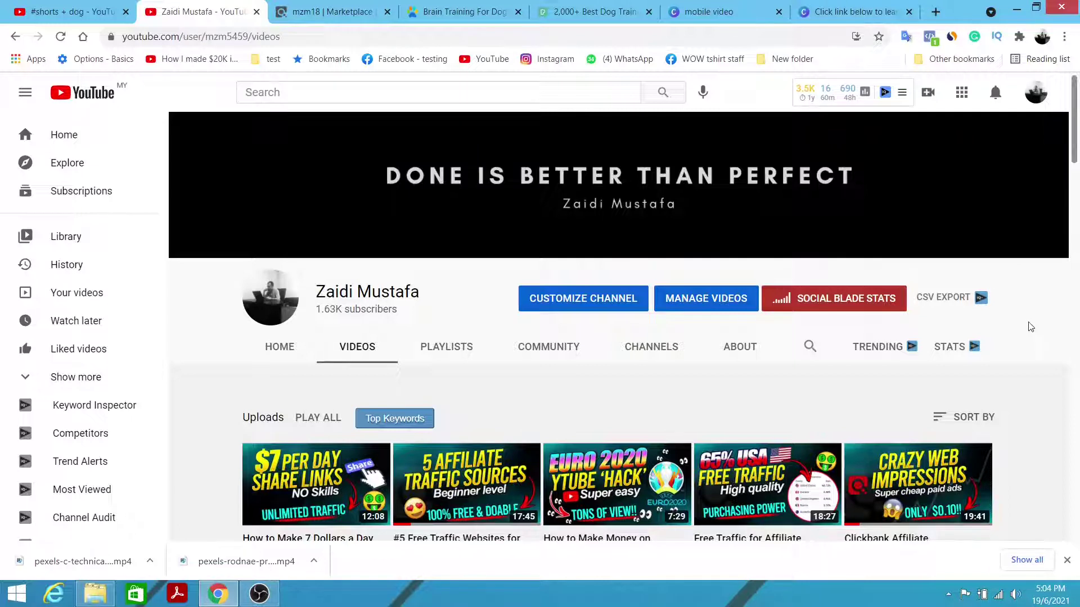
click(855, 11)
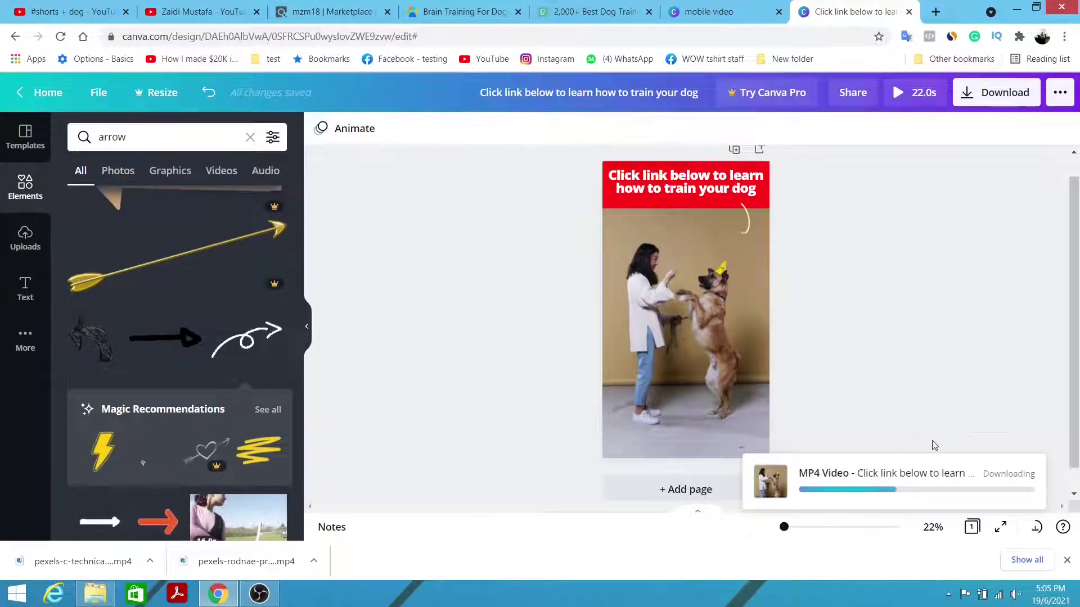
Step: Switch to the YouTube channel and upload the file "Click link below to learn how to train your dog" from Downloads
click(196, 8)
click(931, 95)
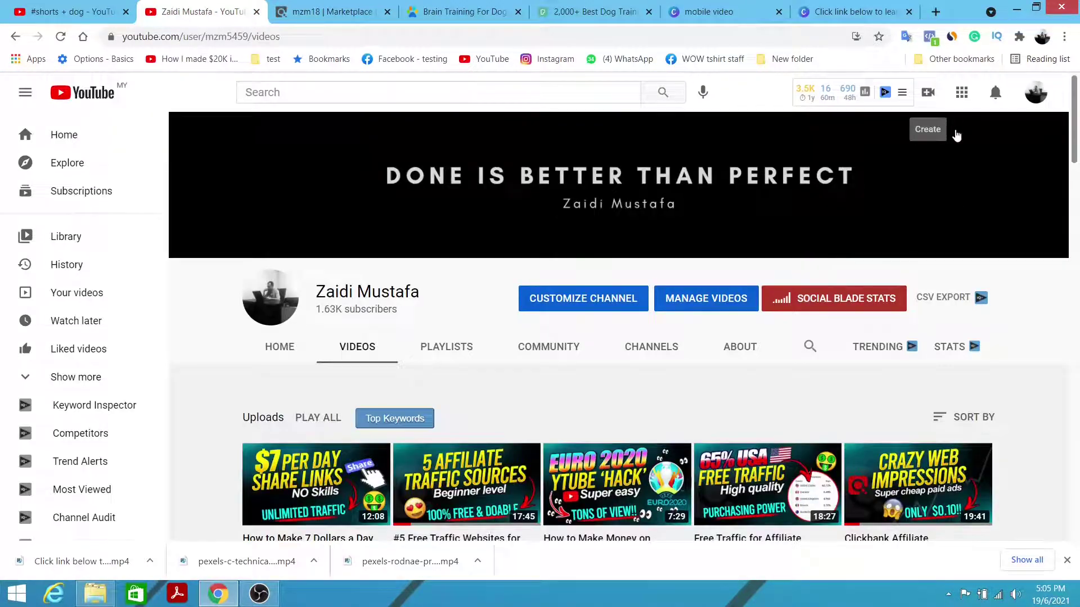
click(983, 130)
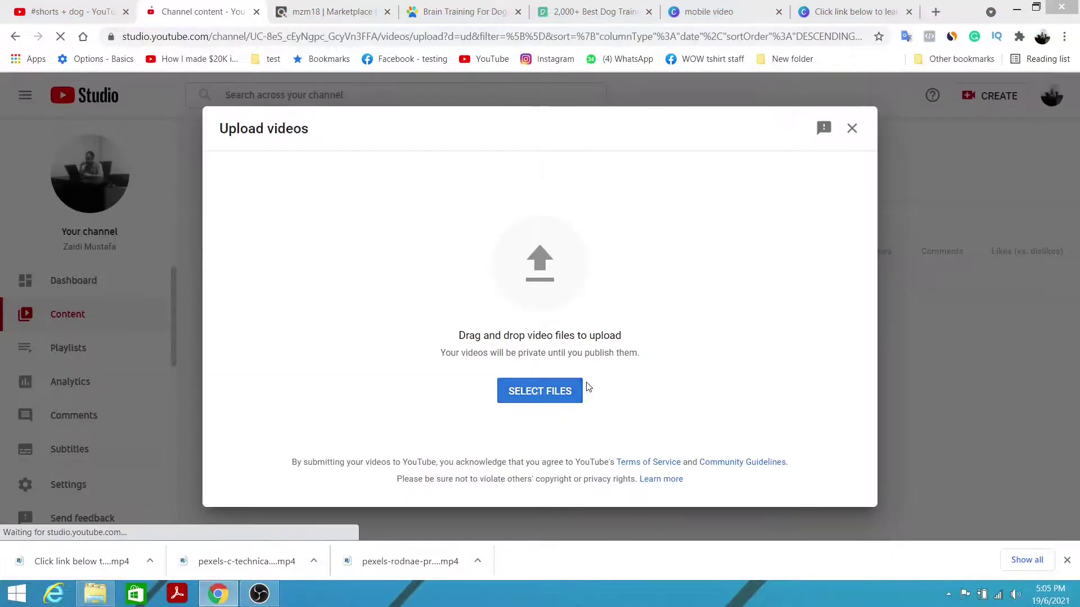
click(579, 387)
click(261, 193)
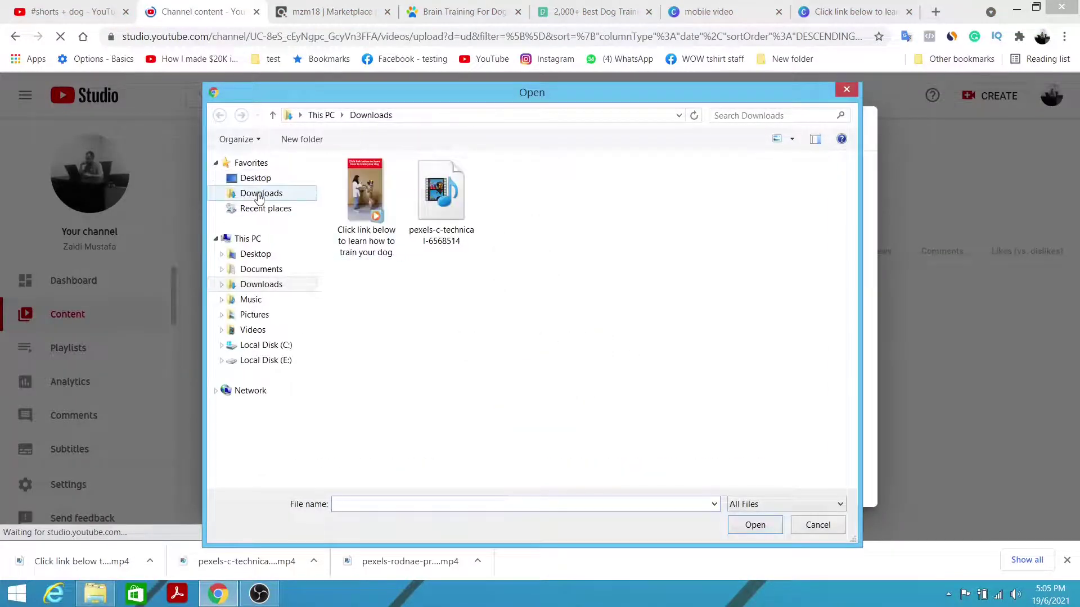
click(368, 202)
click(755, 525)
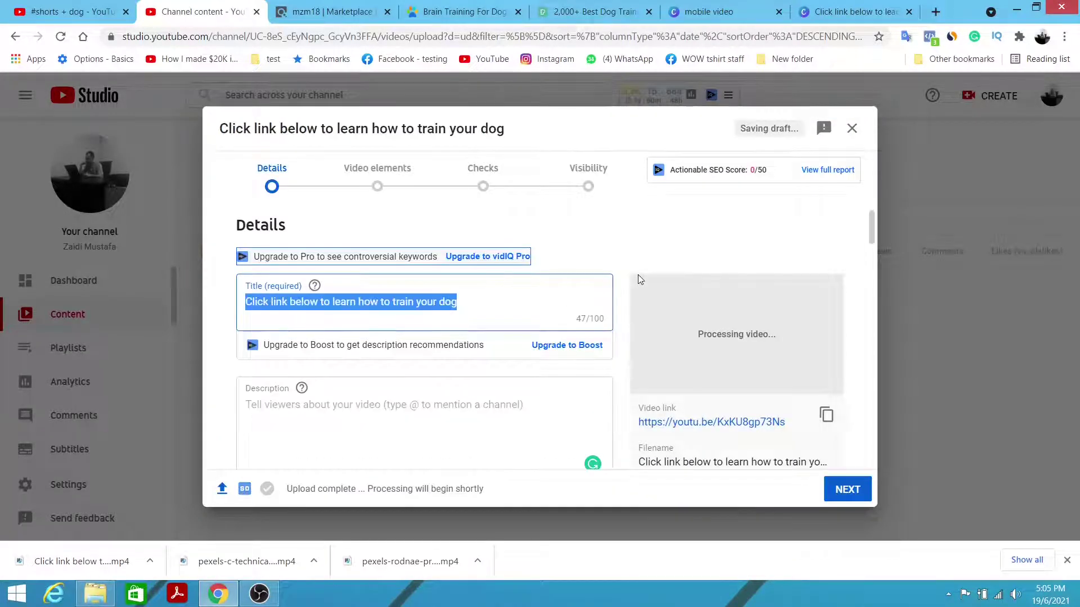
Step: Replace the video title with "How to Train Your Dog - Tips & Tricks #shorts"
text(How)
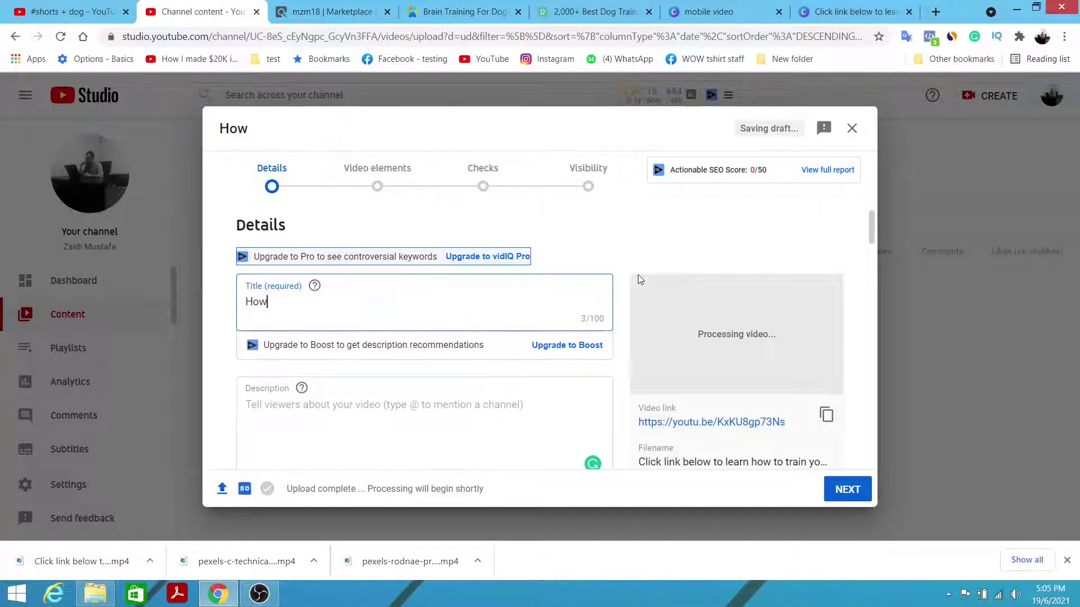
text( to Train Your)
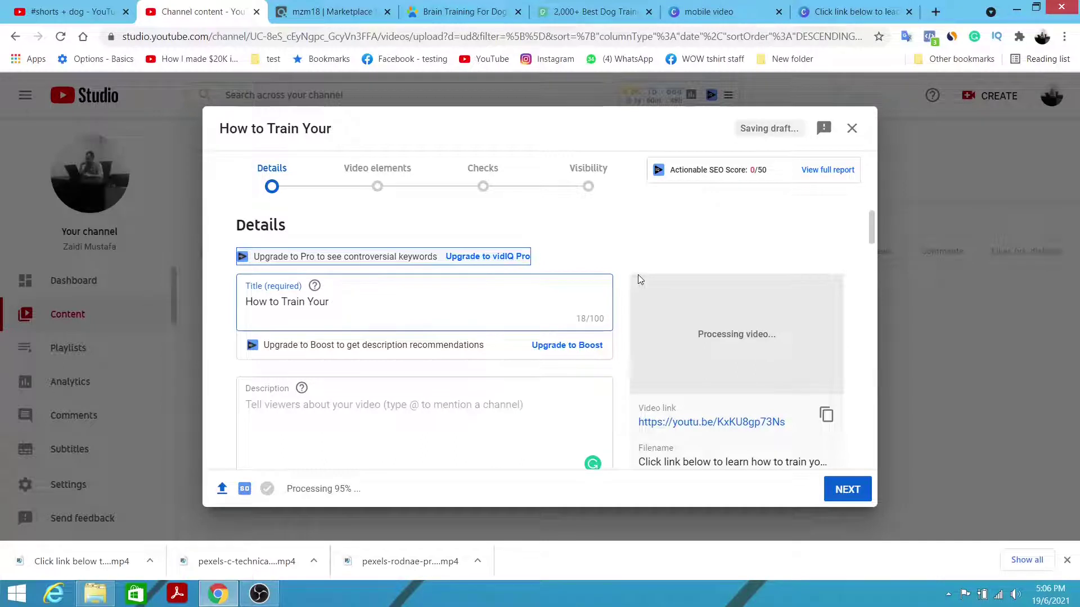
text(Dogs)
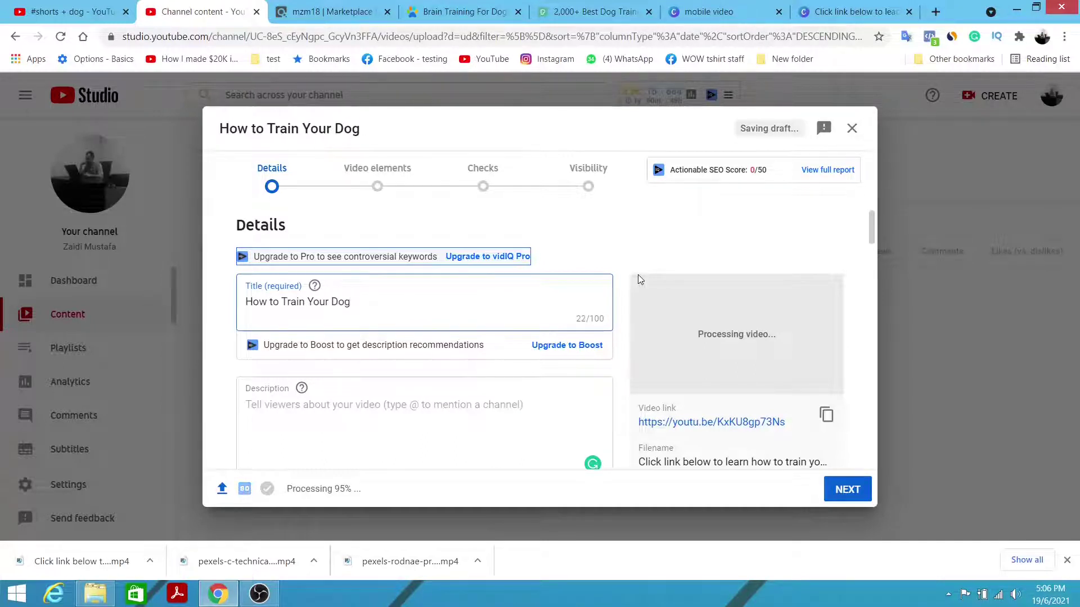
text(Tips & )
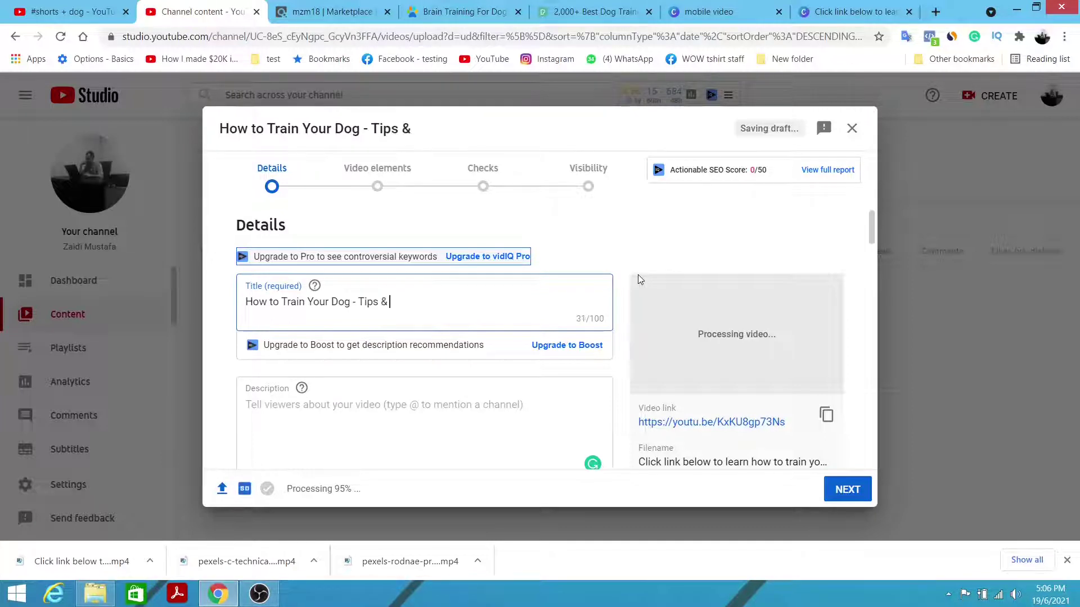
text(Tricks )
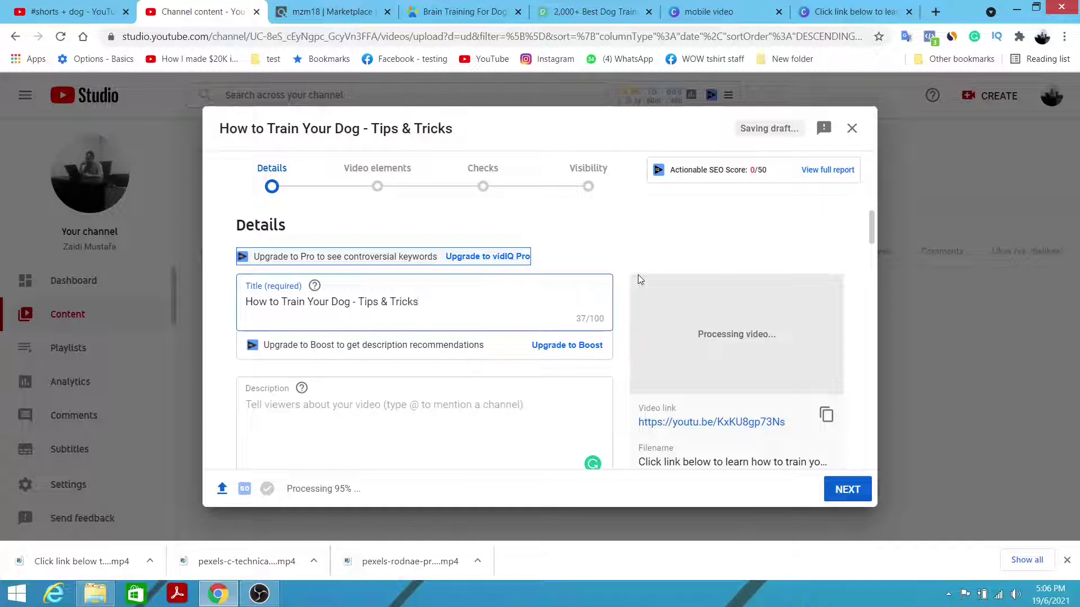
text(#shorts)
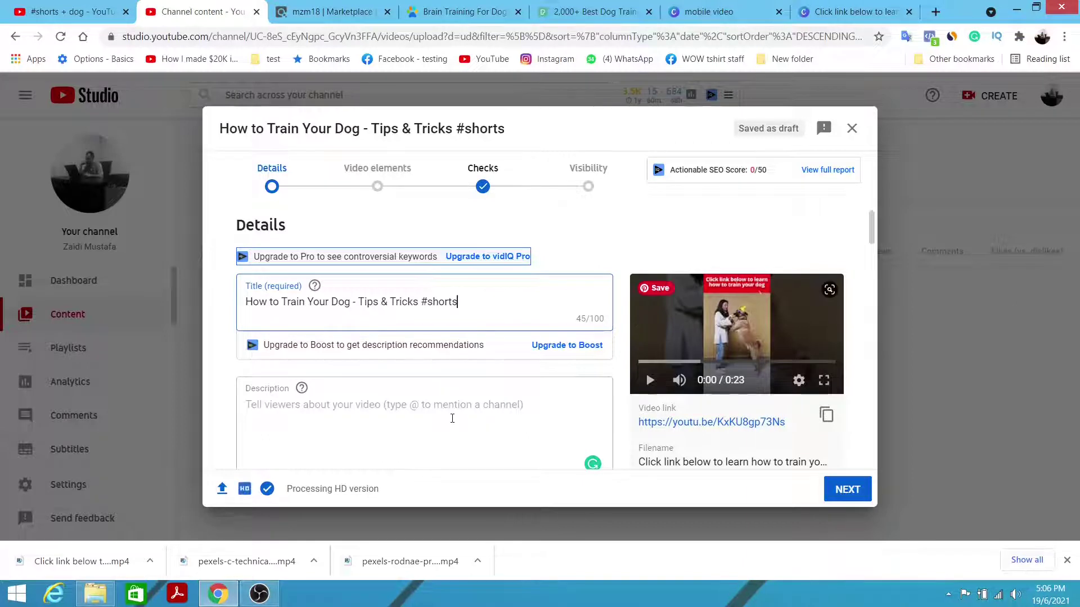
Step: Write "Discover how to train your dog without any skill in 90 days." as the video description
click(517, 410)
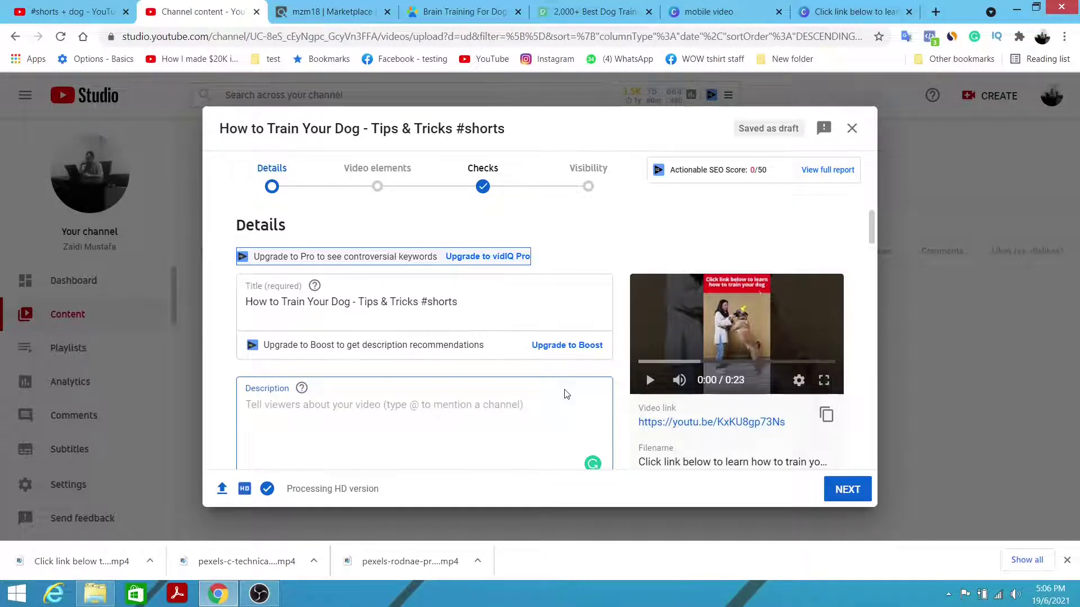
text(How)
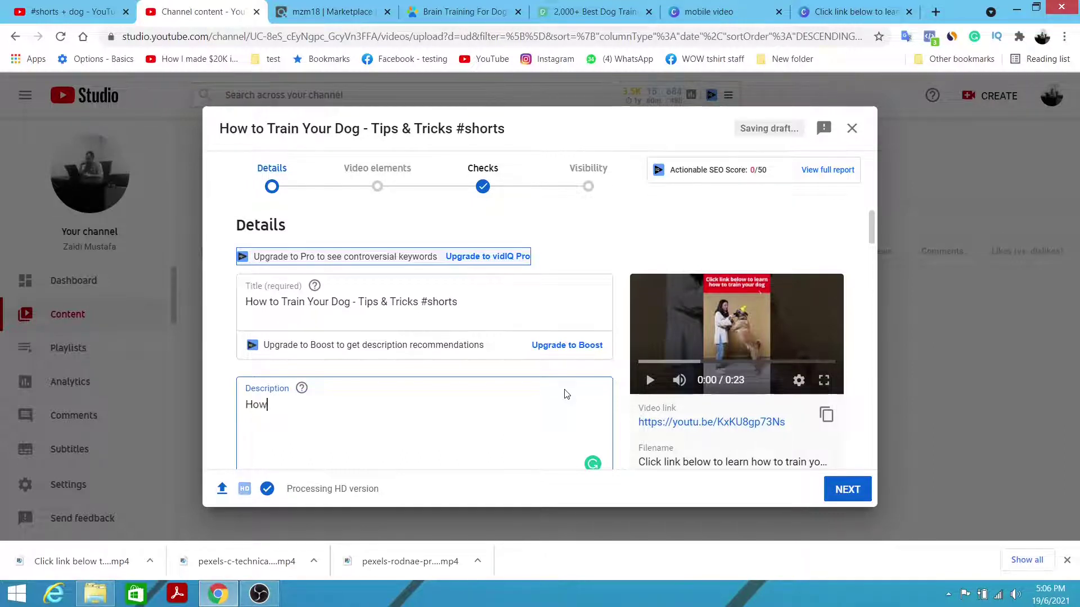
key(BackSpace)
key(BackSpace)
text(Discover )
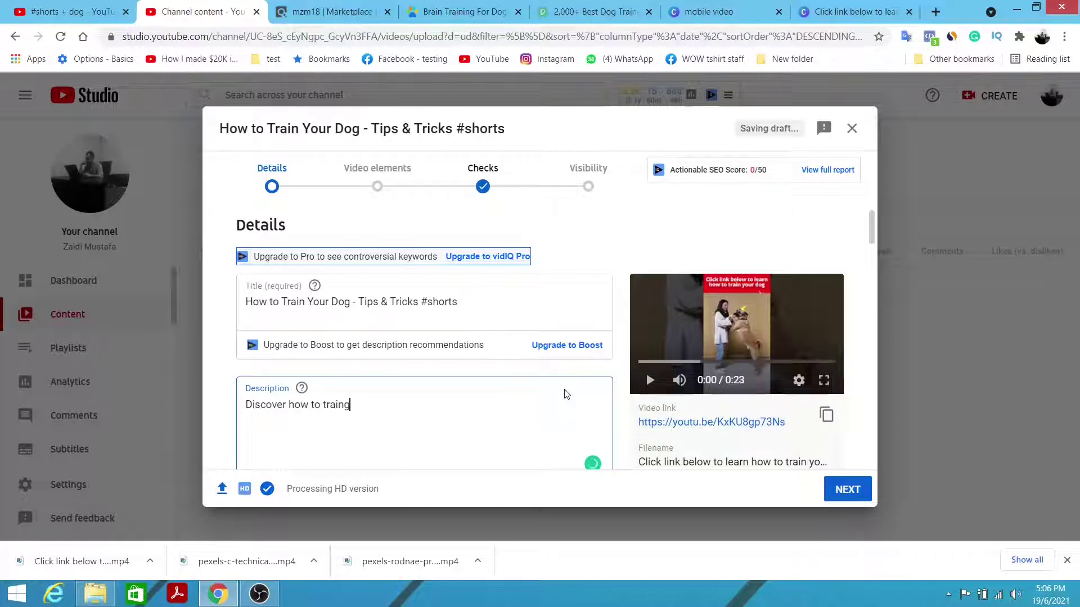
text(how to train your dog with)
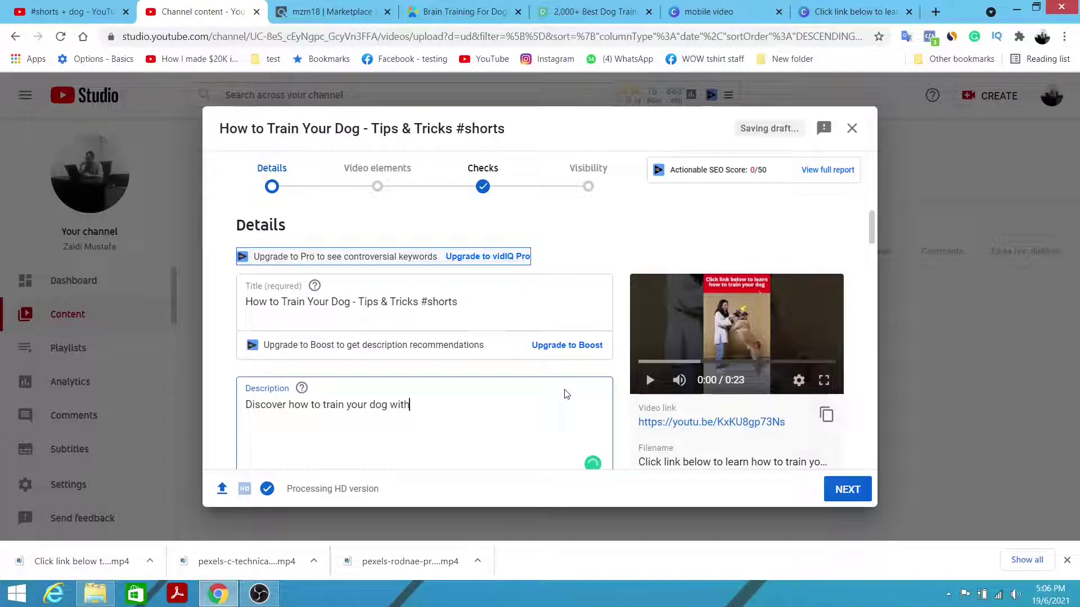
text(out an)
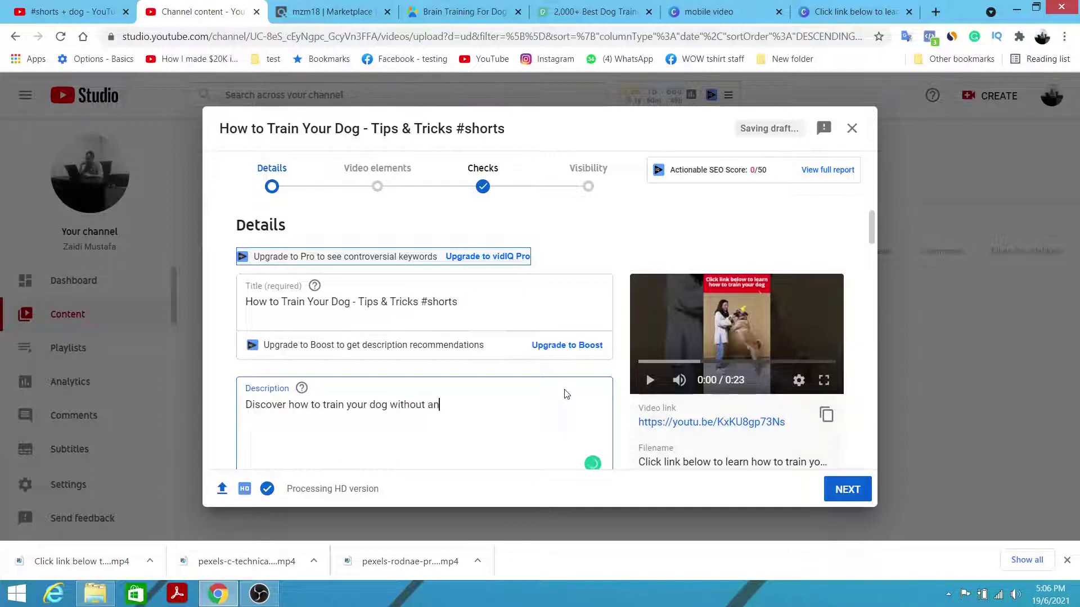
text(y skill in 90 days)
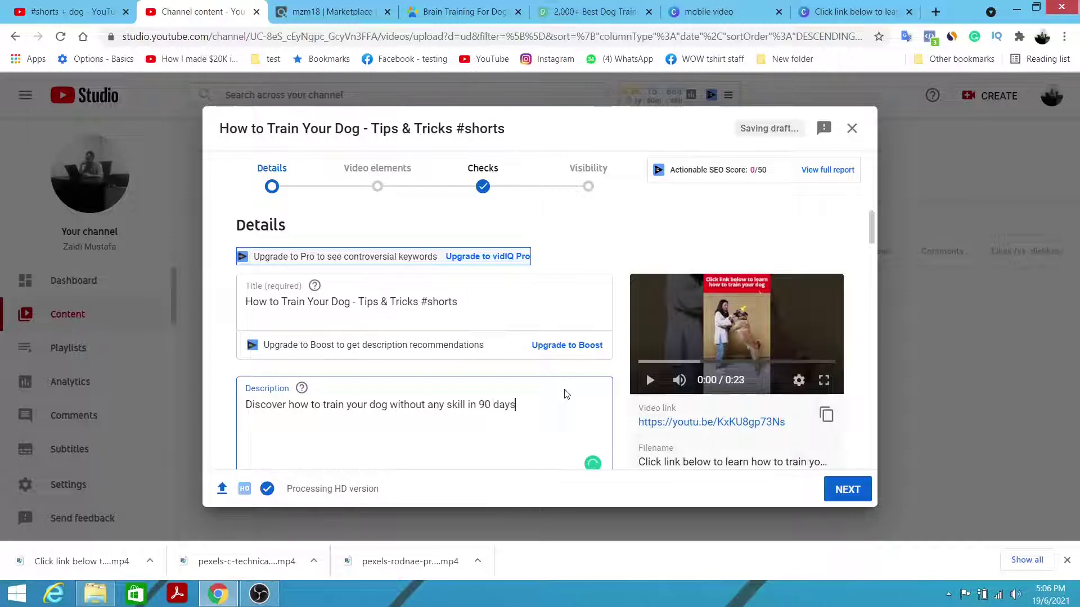
text(.)
Step: Switch to the ClickBank marketplace, open the Brain Training For Dogs sales page and copy its "Develops your Dog's 'Hidden Intelligence'" headline through "pet of your dreams…"
click(331, 8)
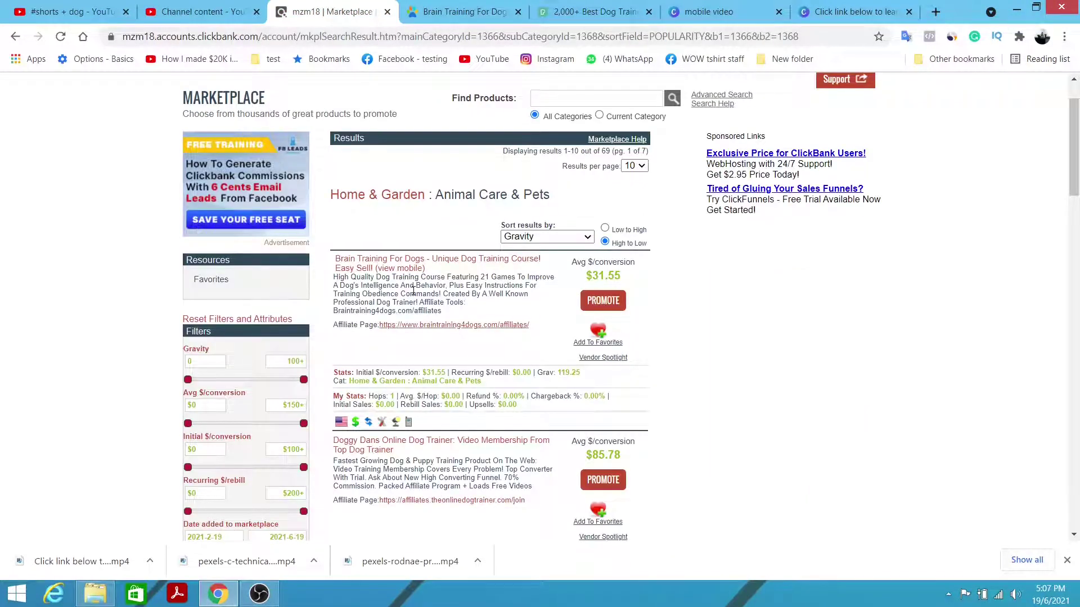
click(399, 262)
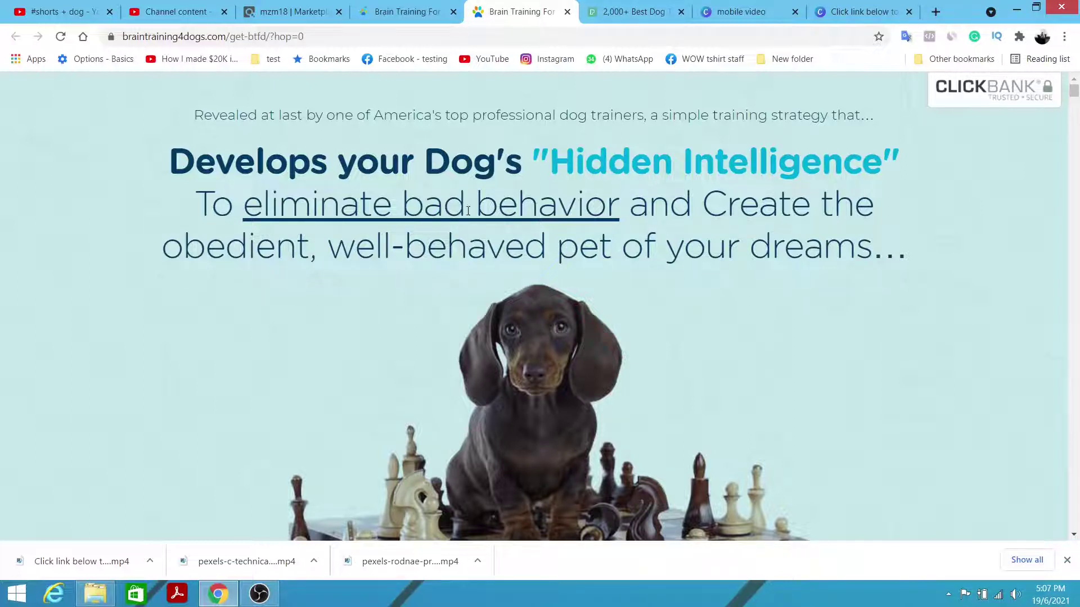
drag(169, 161, 905, 262)
key(ctrl+c)
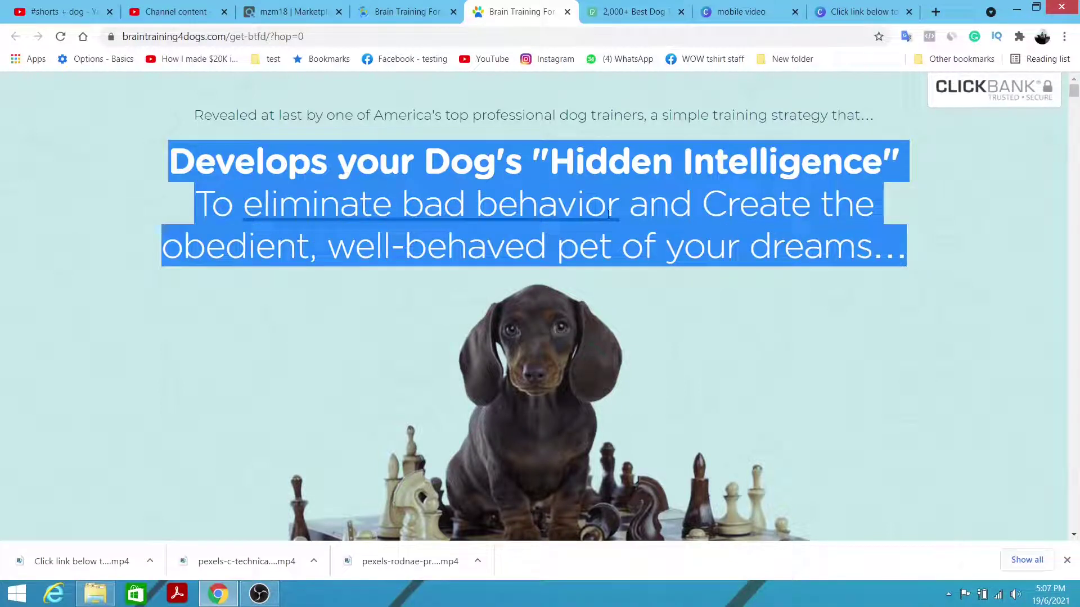
Step: Return to YouTube Studio, replace the video description with the copied headline and leave a blank line below it
click(173, 10)
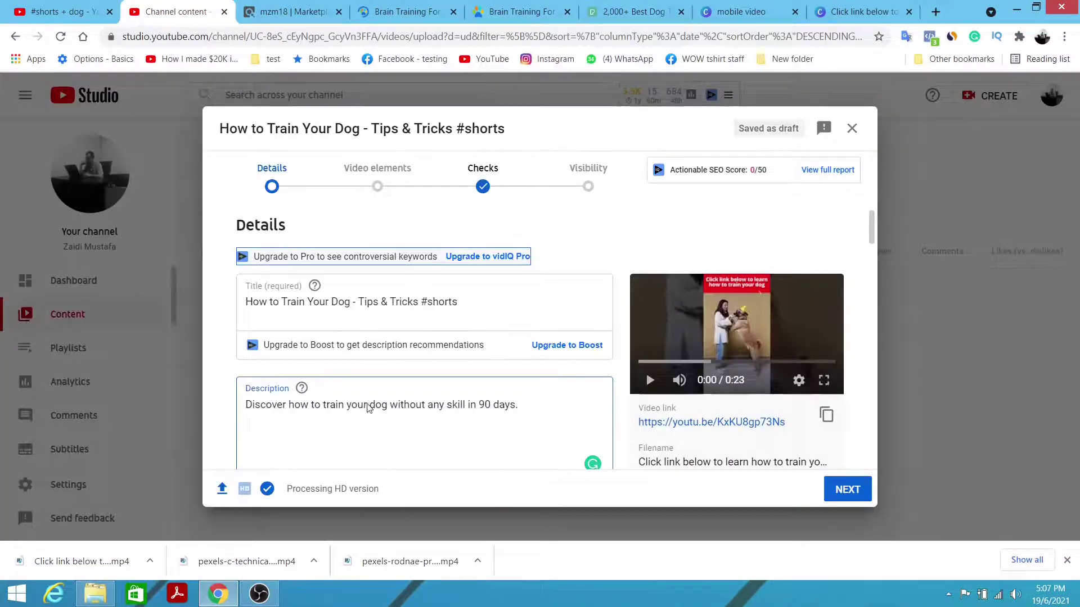
drag(246, 405, 558, 406)
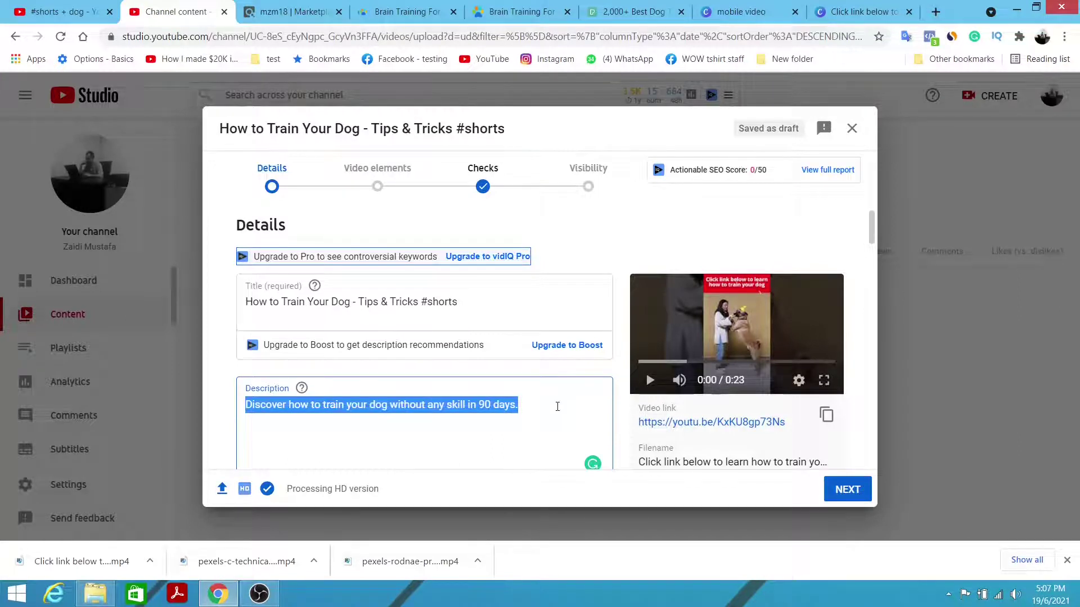
key(ctrl+v)
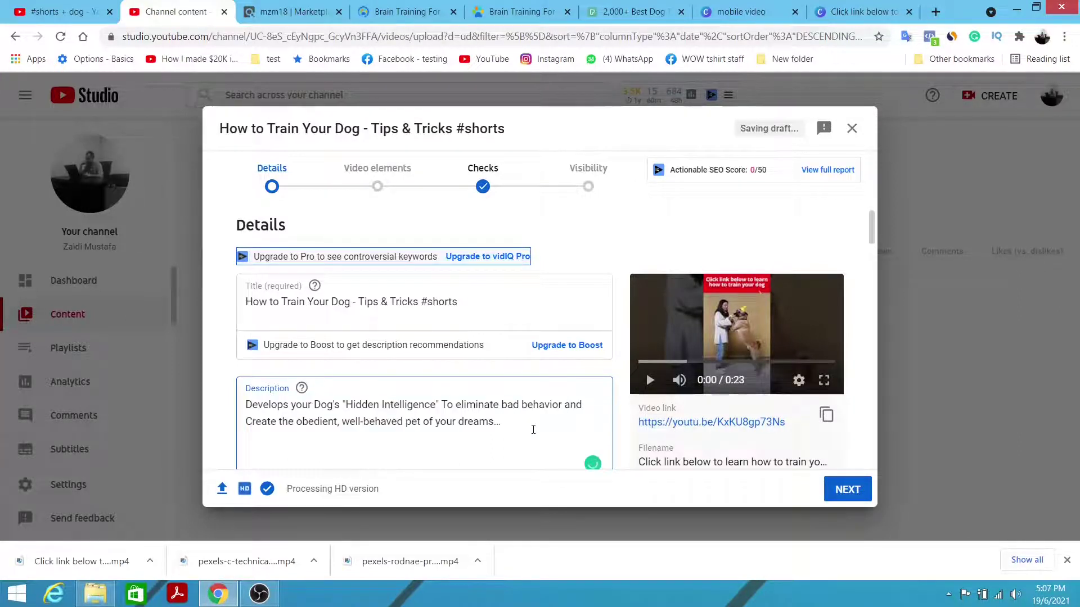
scroll(533, 430, down, 1)
key(Return)
key(Return)
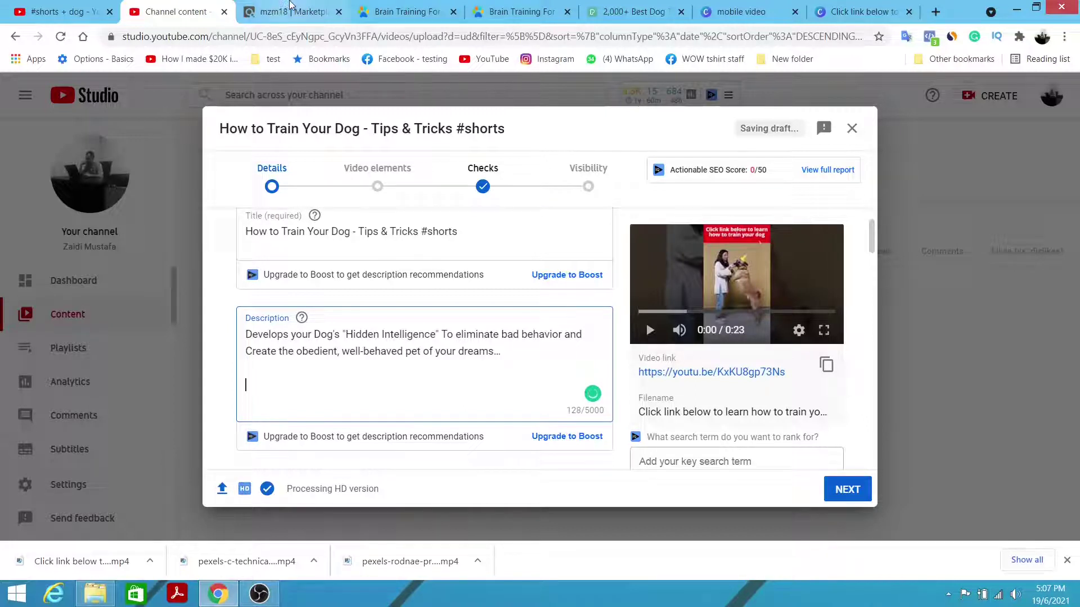
Step: Generate a ClickBank HopLink for Brain Training For Dogs with the tracking ID "shorts" and copy the link
click(292, 7)
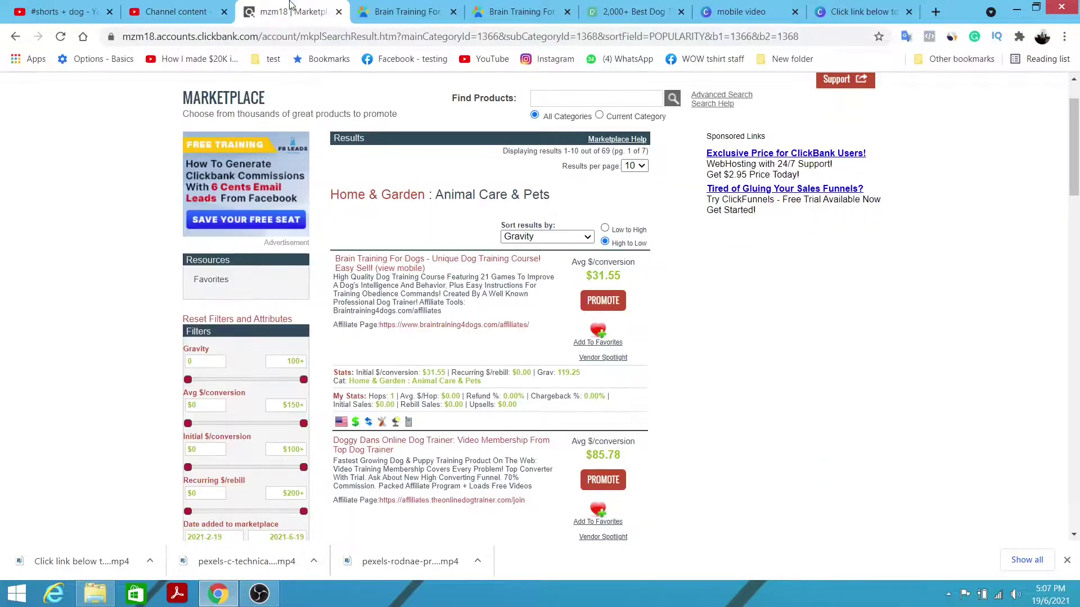
click(610, 303)
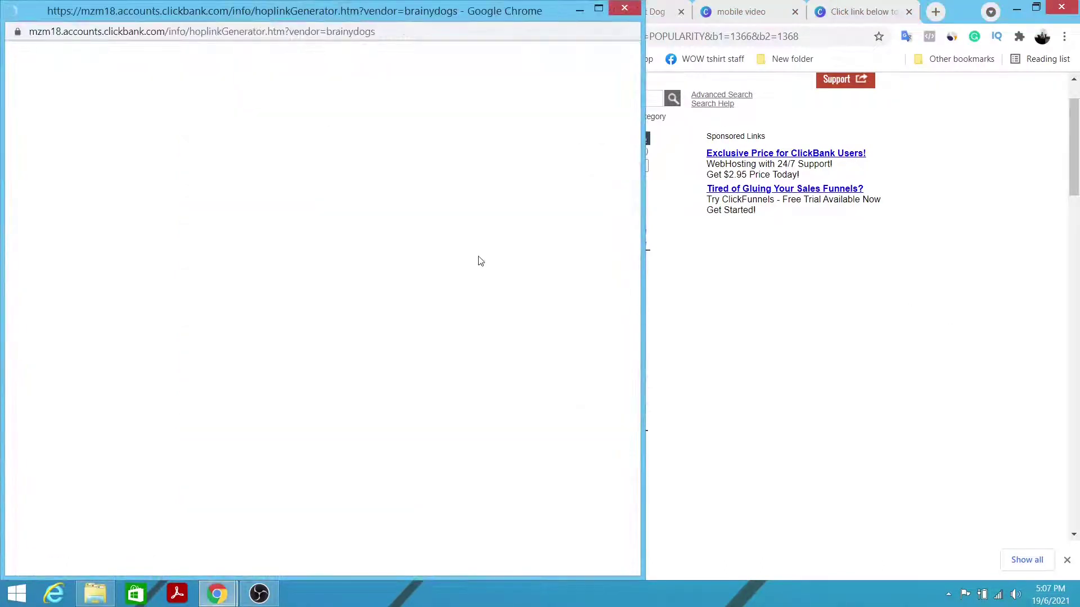
click(219, 158)
text(shorts)
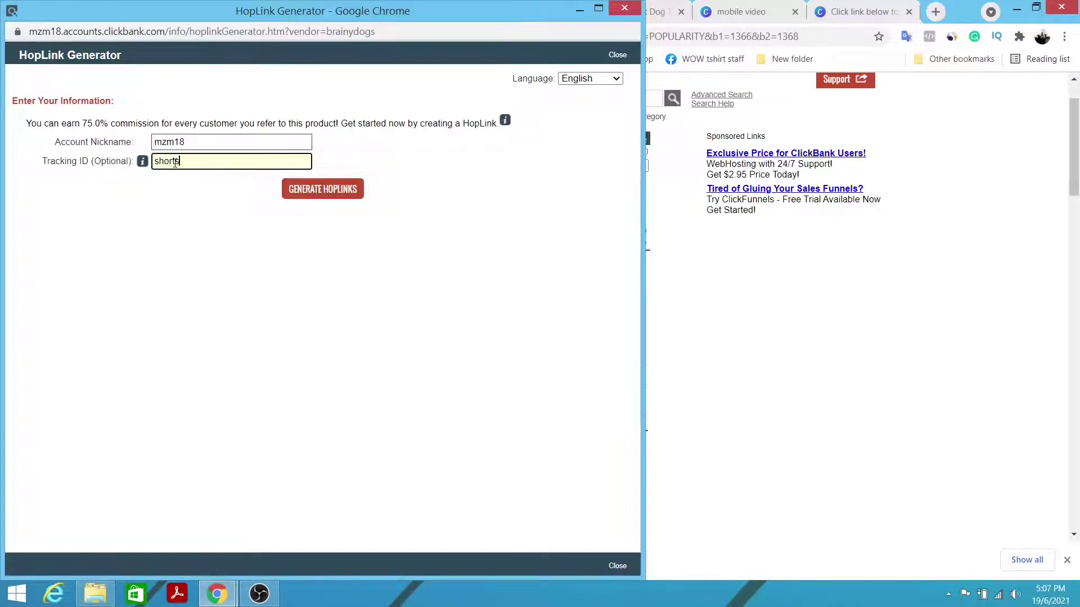
click(332, 198)
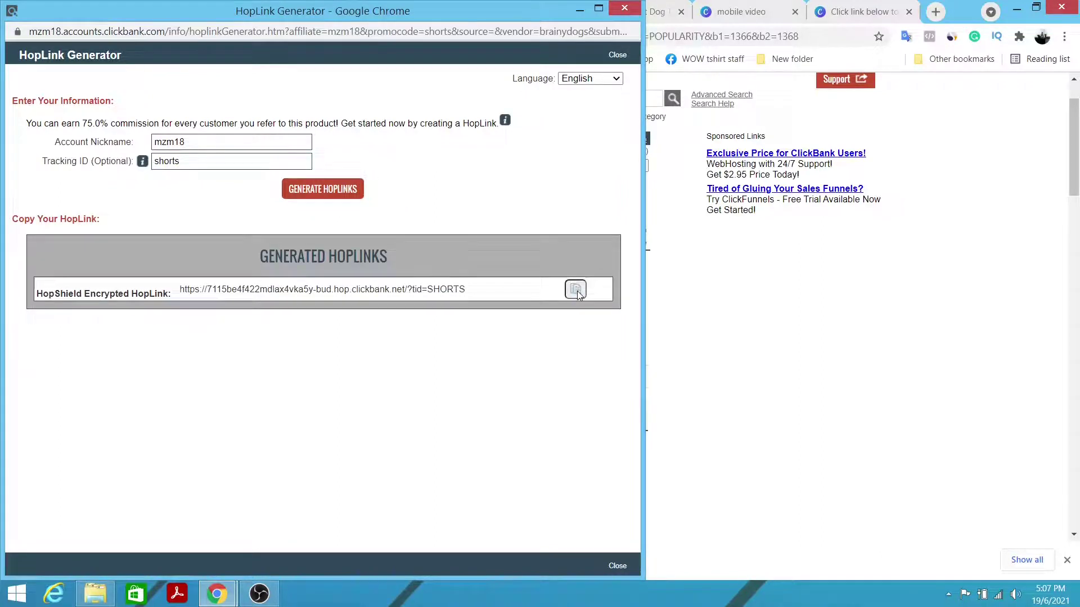
click(575, 291)
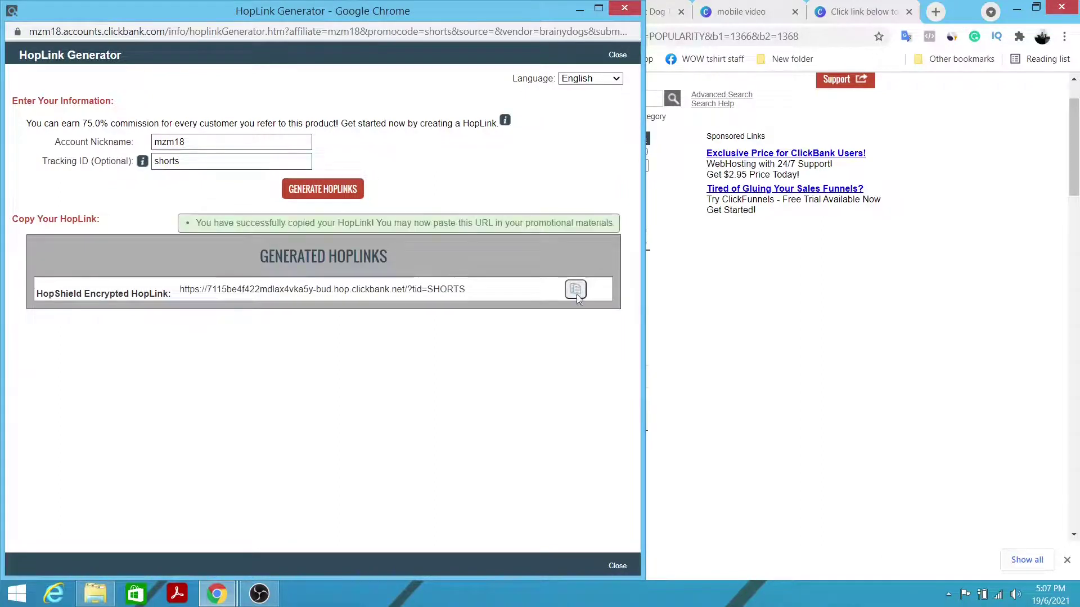
Step: Open Bitly in a new browser tab, create a short link from the copied HopLink and copy it
click(580, 9)
click(935, 11)
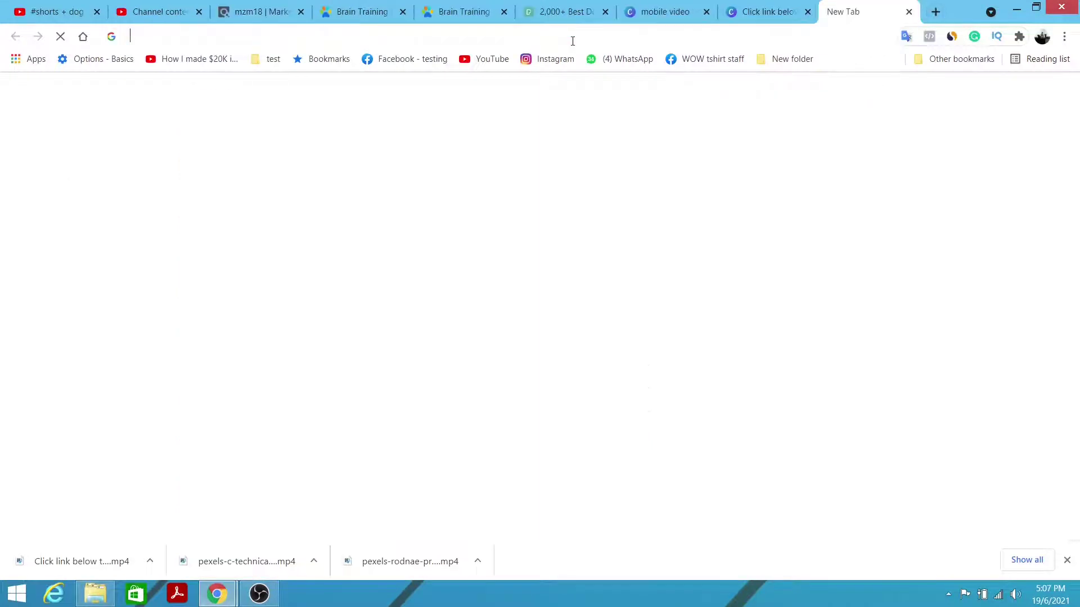
click(573, 39)
text(bit)
key(Return)
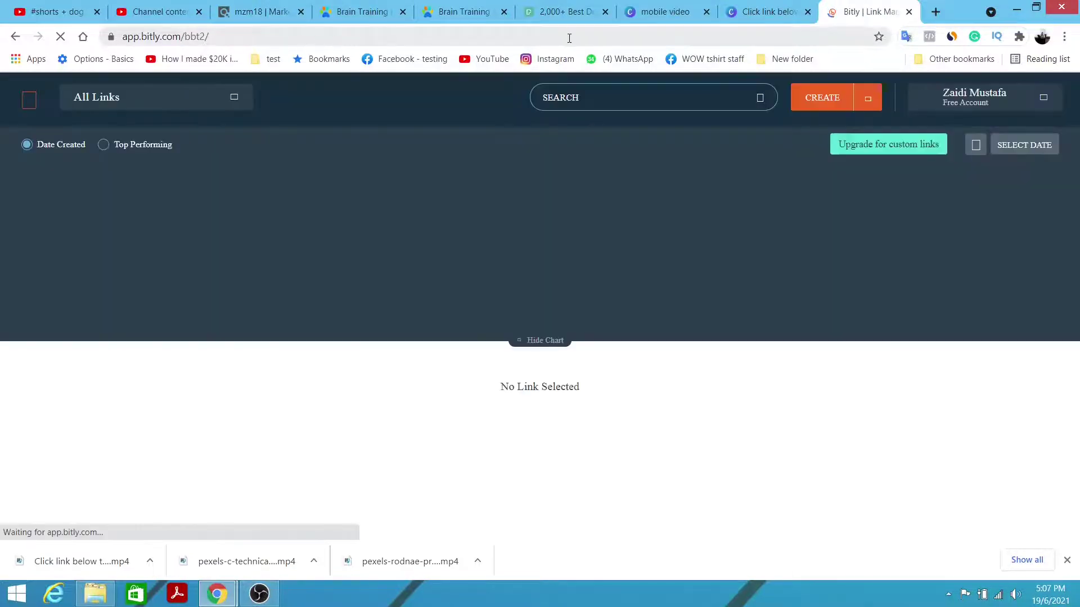
click(818, 102)
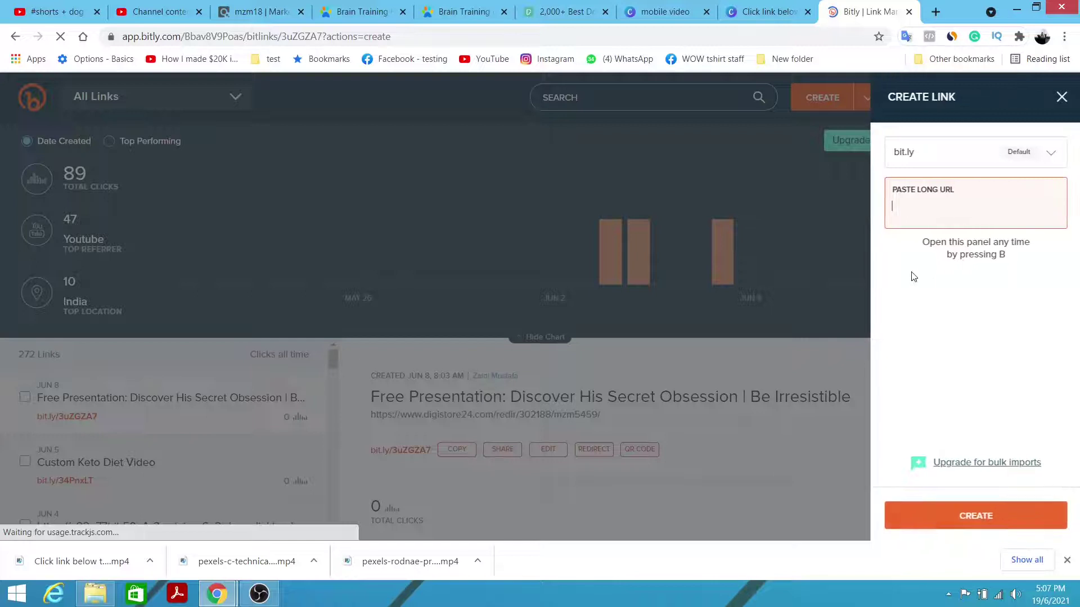
key(ctrl+v)
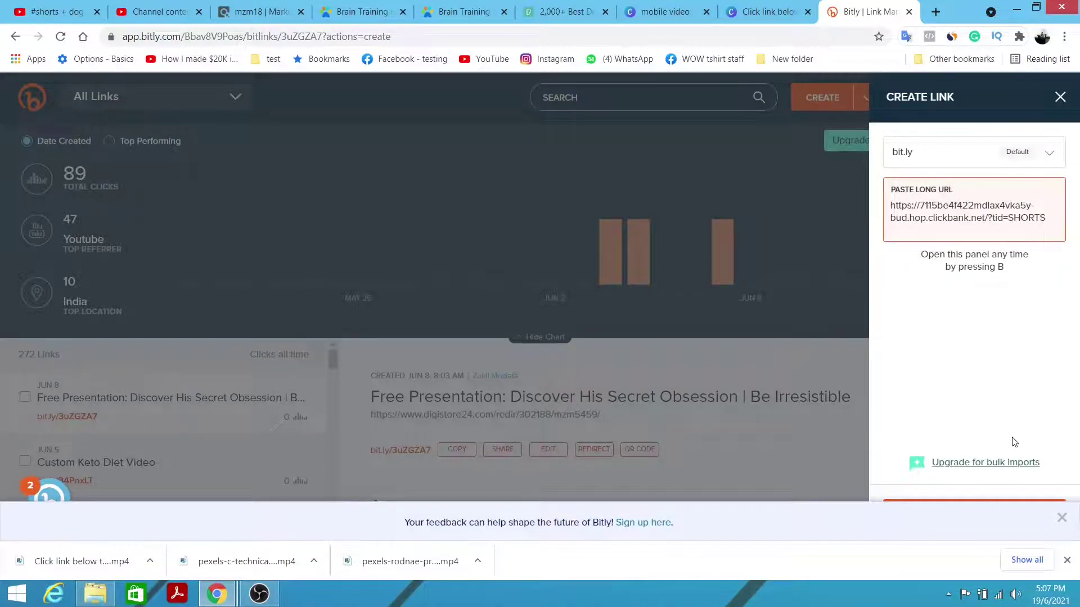
click(992, 501)
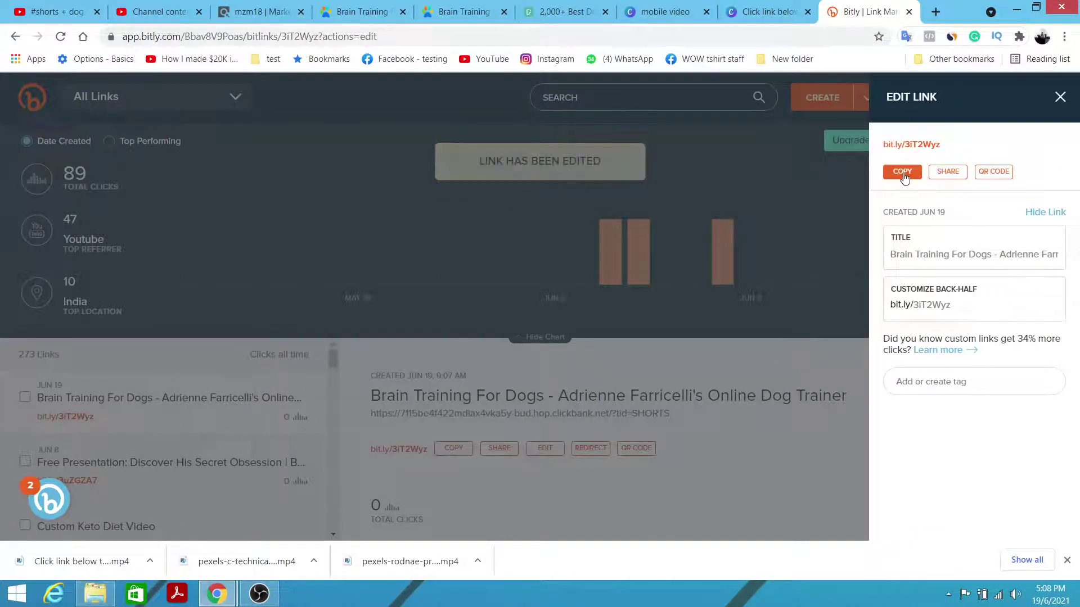
click(903, 172)
click(137, 12)
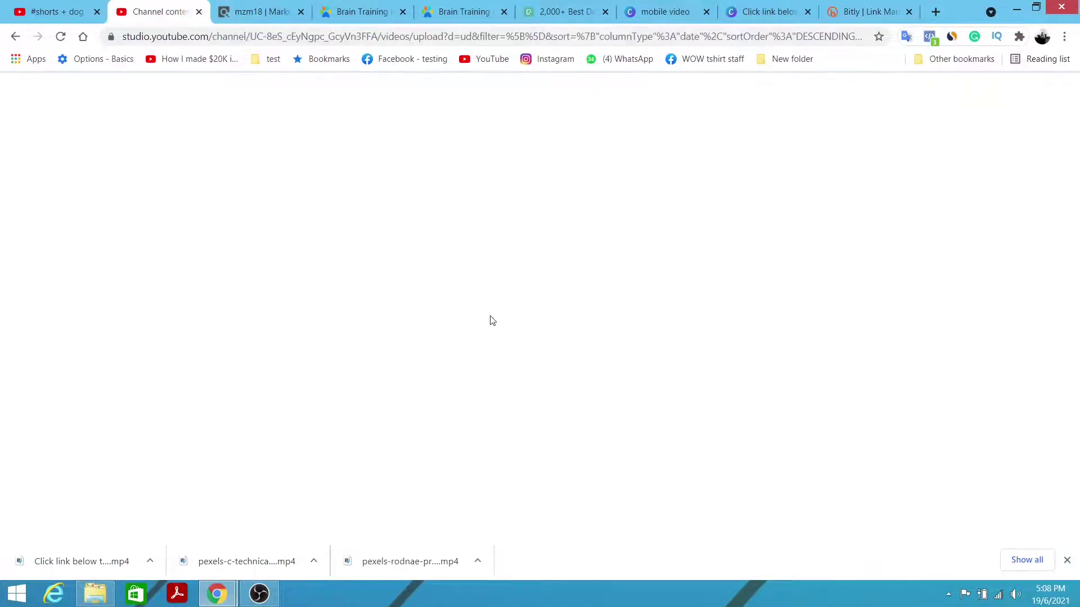
text(Click here:)
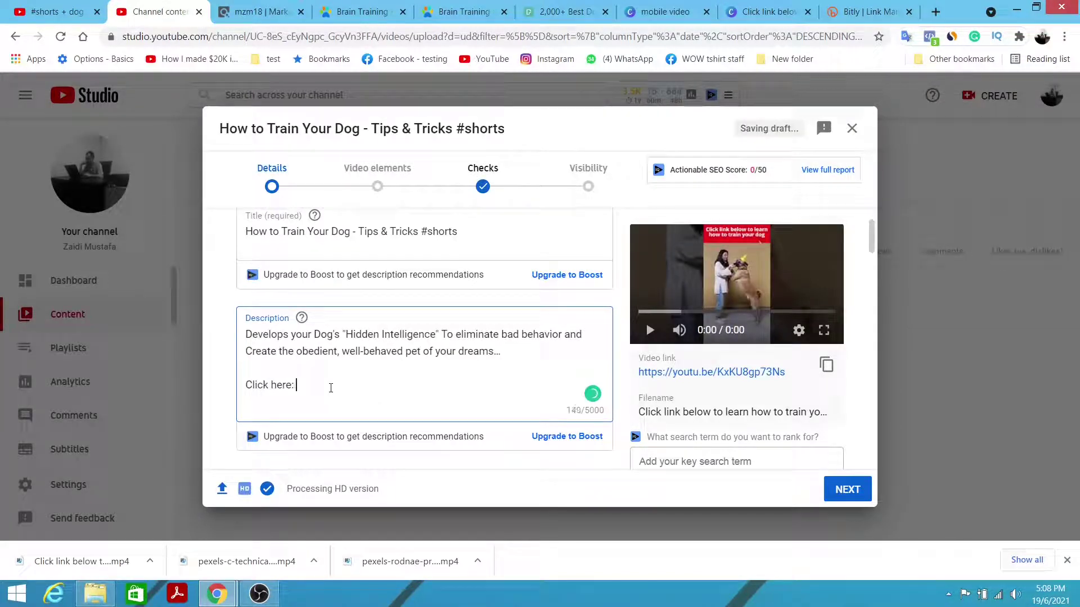
text(https://bit.ly/3iT2Wyz)
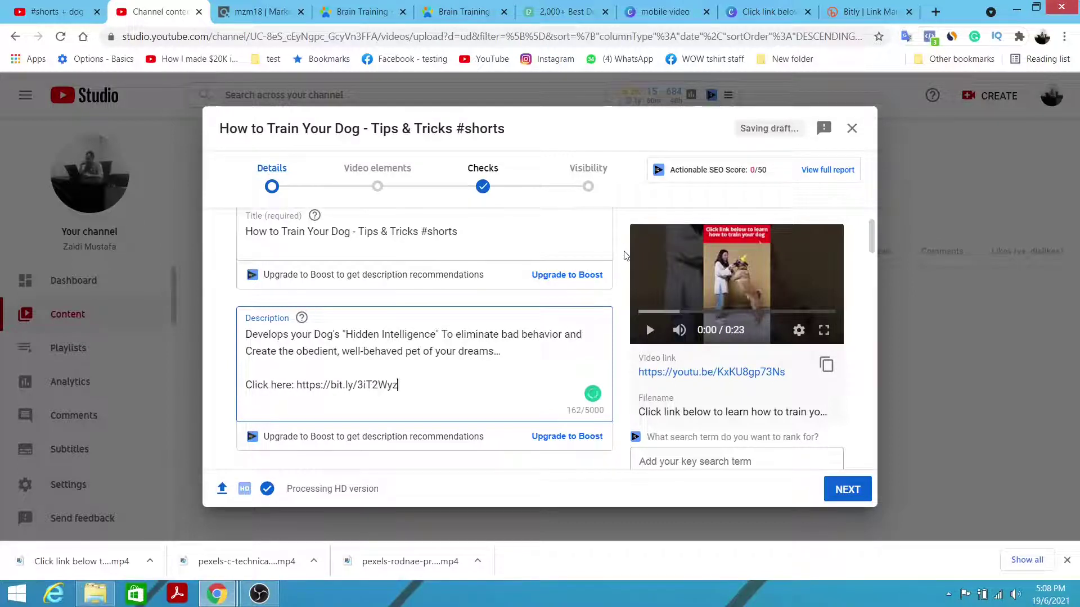
Step: Add the recommended tags "dog training" and "puppy training" to the video
scroll(625, 256, down, 3)
scroll(625, 256, down, 3)
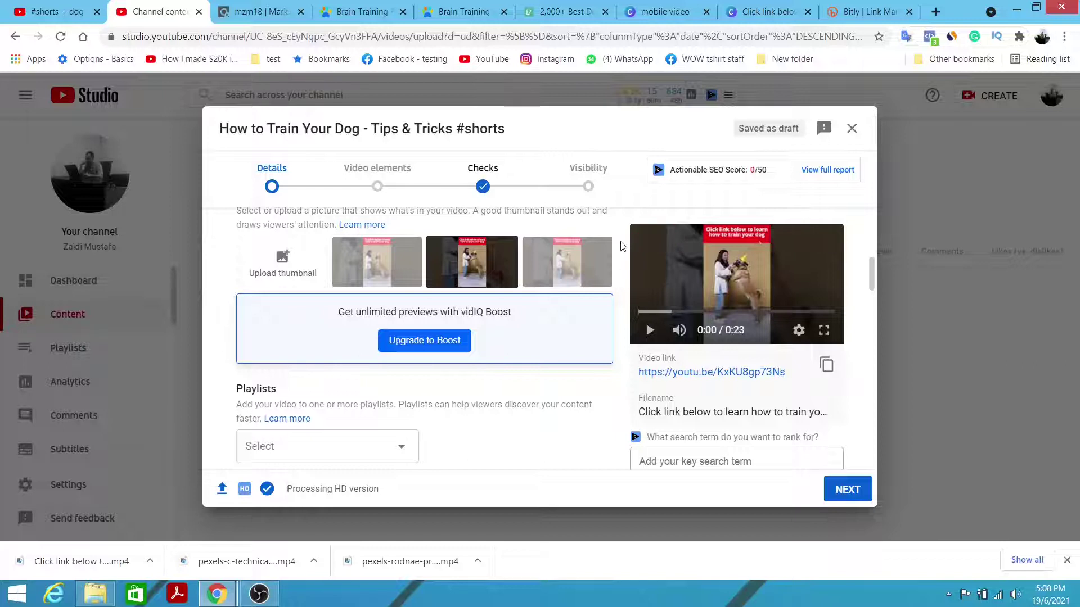
scroll(621, 259, down, 2)
scroll(622, 262, up, 8)
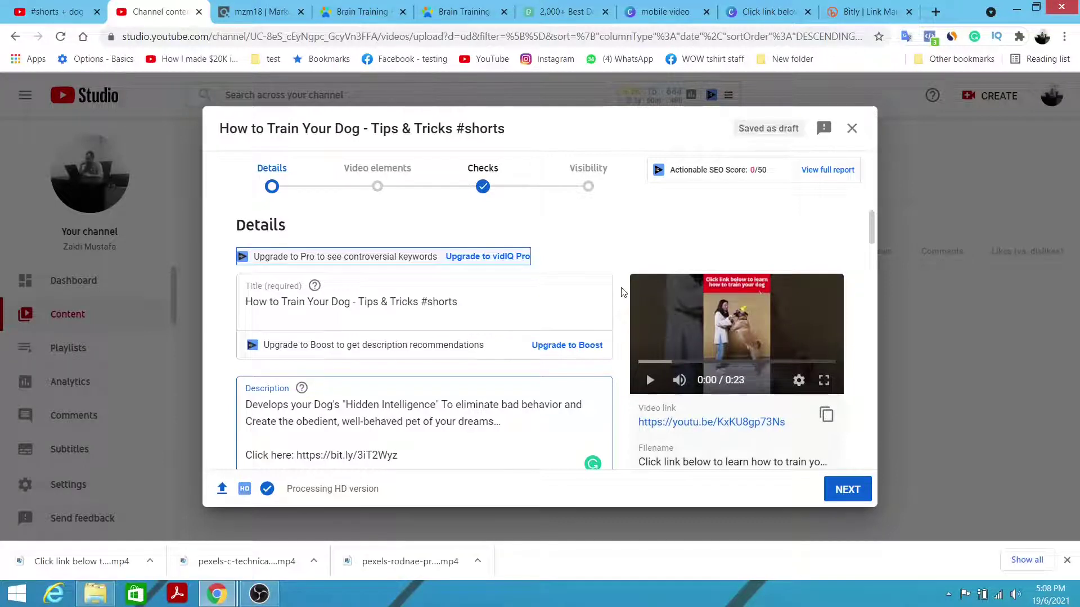
scroll(613, 315, down, 12)
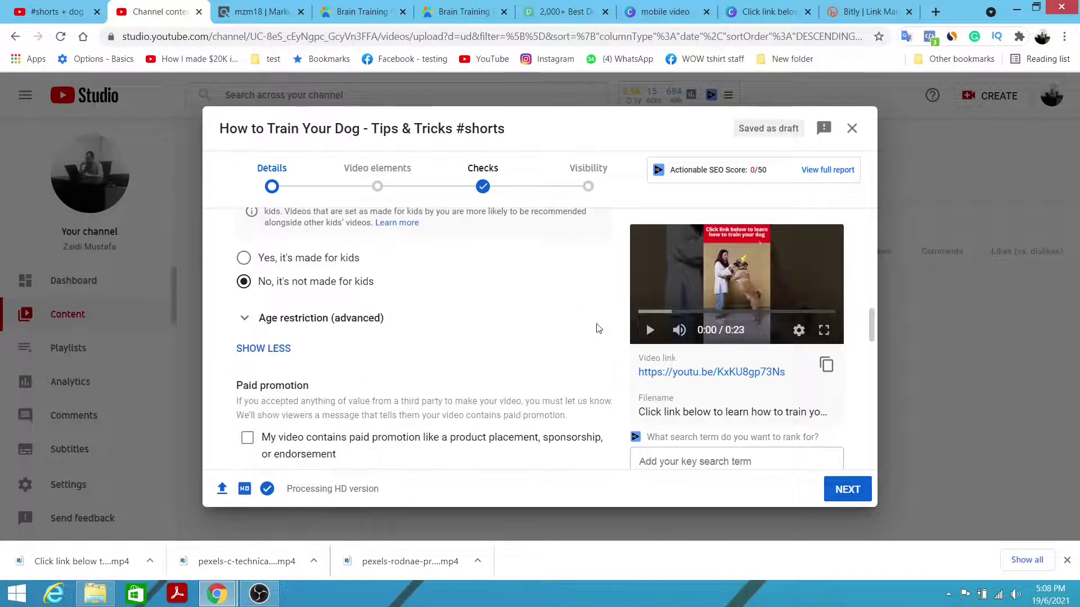
scroll(607, 321, down, 2)
click(343, 346)
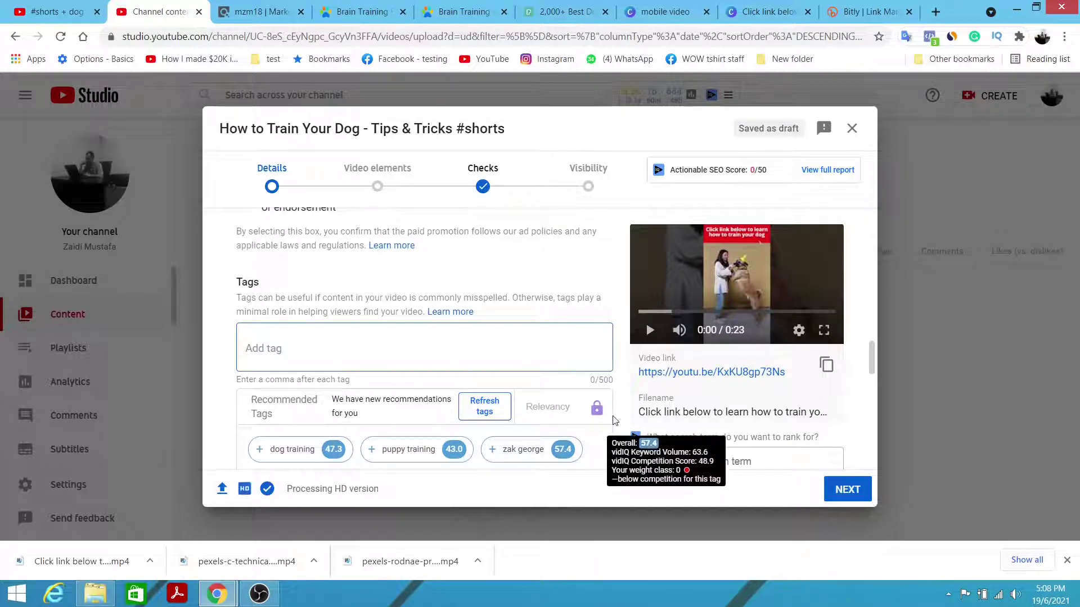
scroll(615, 421, down, 1)
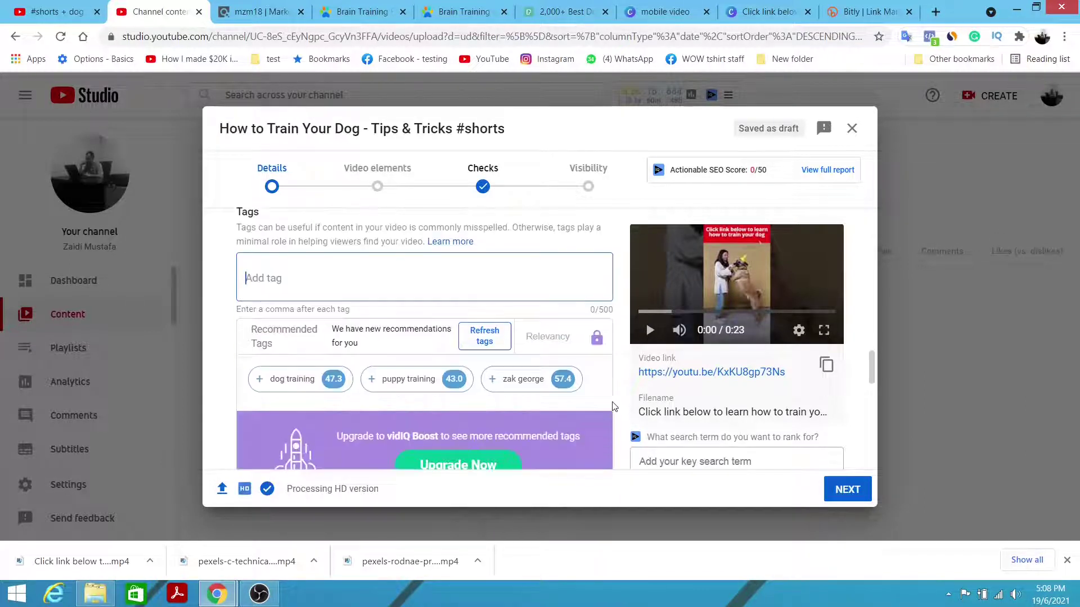
click(260, 382)
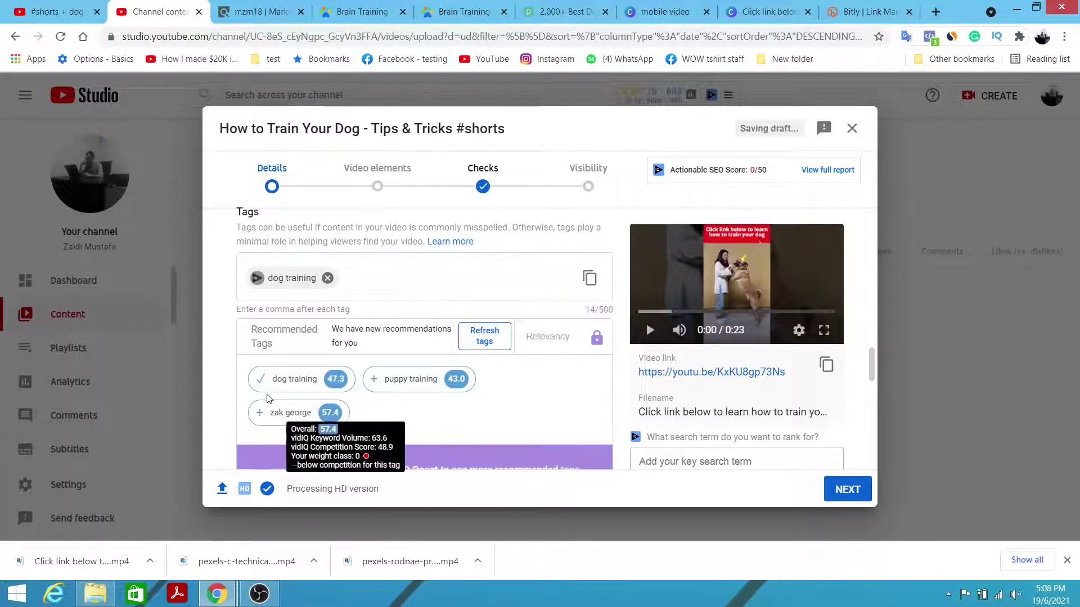
click(374, 379)
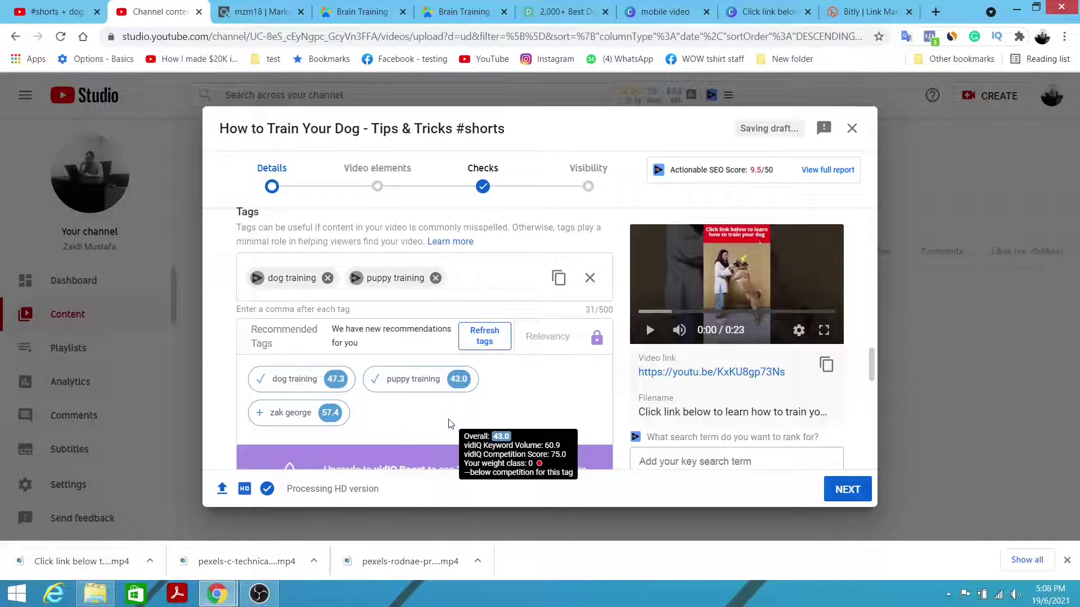
Step: Add the custom tags "how to train your dog" and "train your dog" to the video
click(480, 276)
text(how to trai)
text(n your dog)
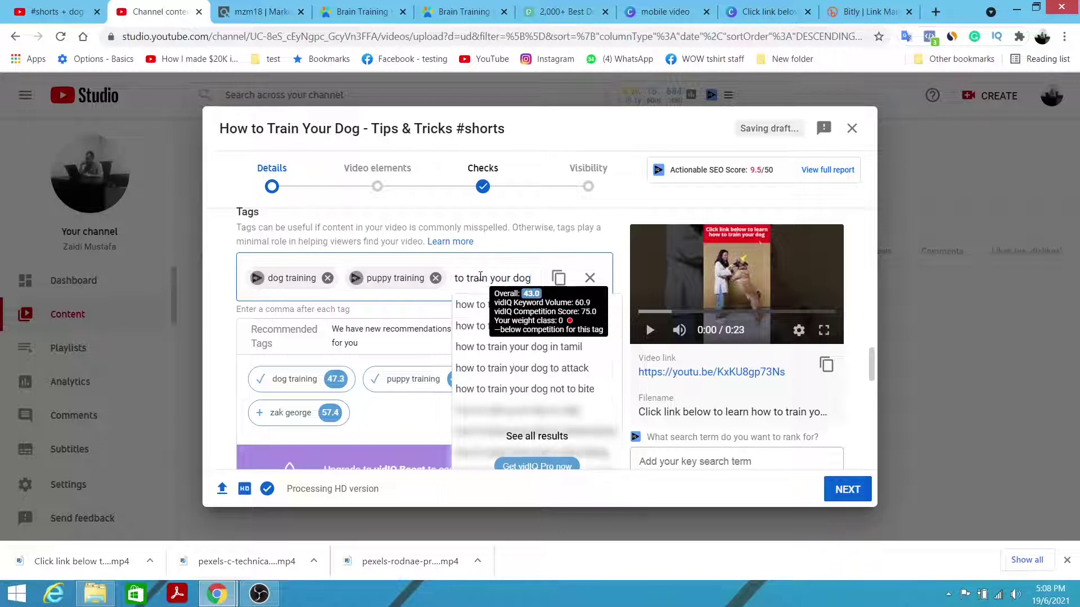
key(Return)
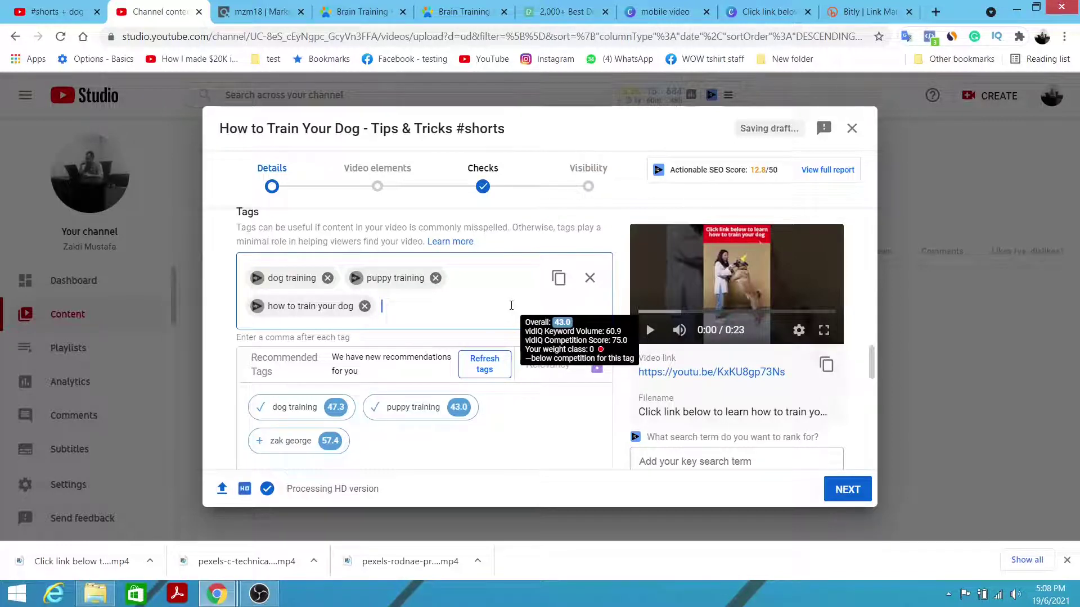
text(train your dog)
key(Return)
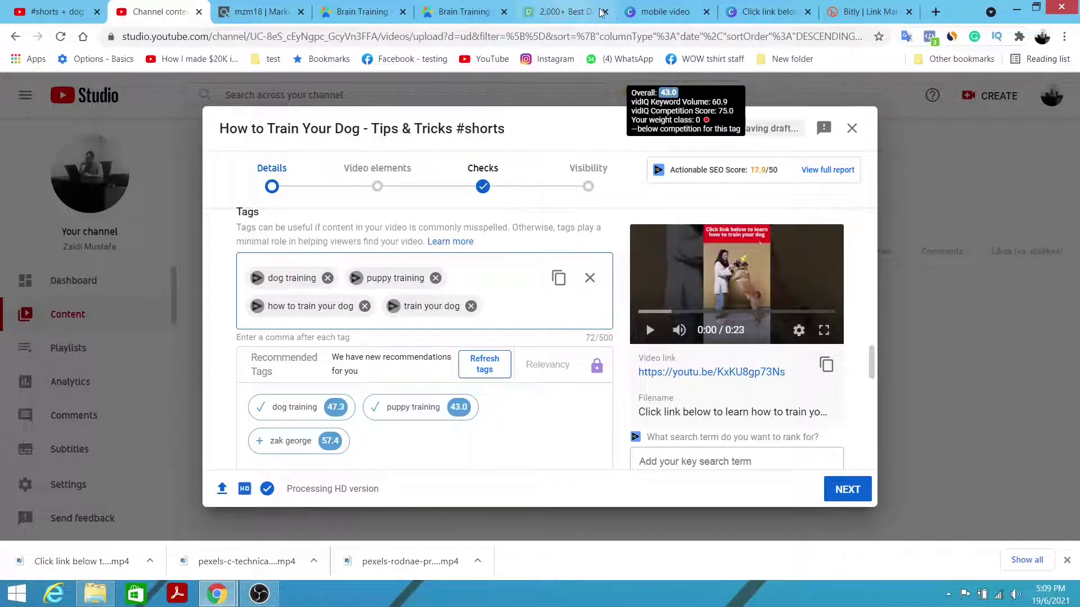
Step: Check the product name on the Brain Training sales page, return to YouTube Studio and add the tag "brain training for dog"
click(361, 11)
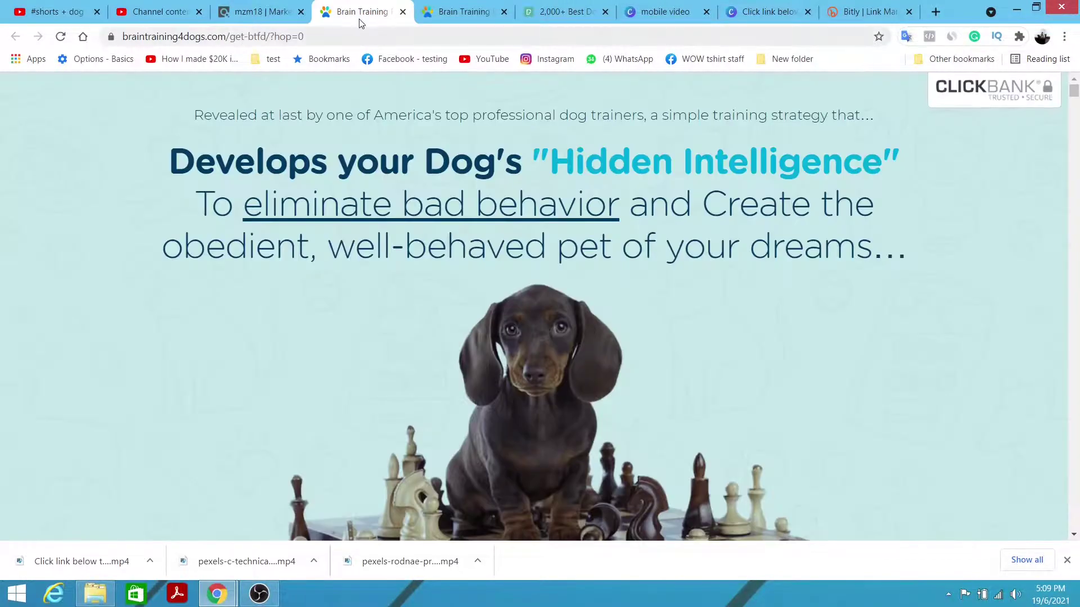
click(143, 19)
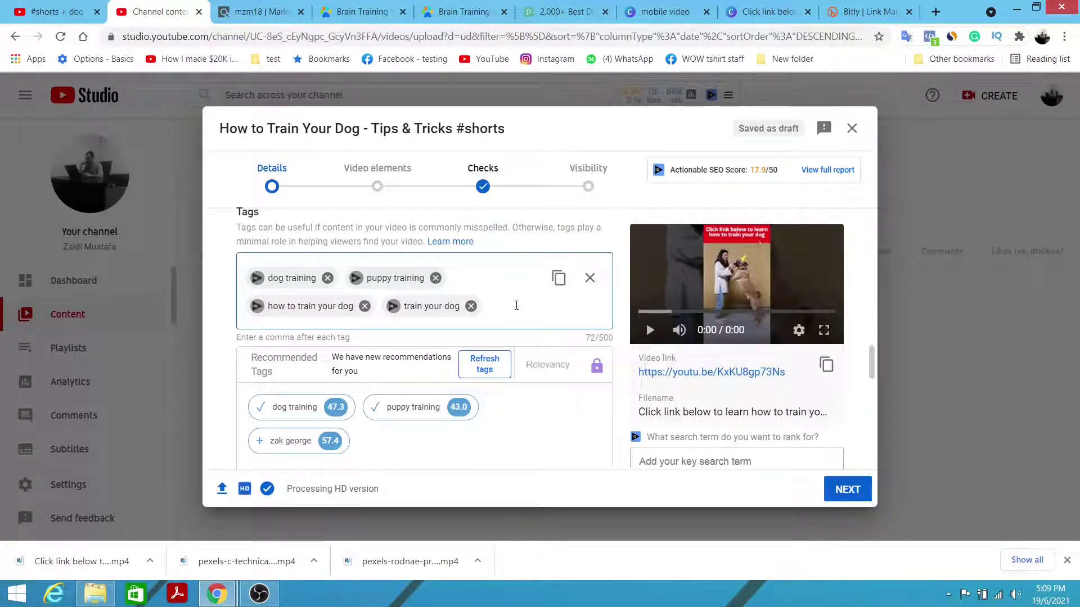
text(br)
key(BackSpace)
text(ain training)
text( for dog,)
key(Return)
Step: Add the suggested tag "how to train your dog to sit" to the video
text(how to )
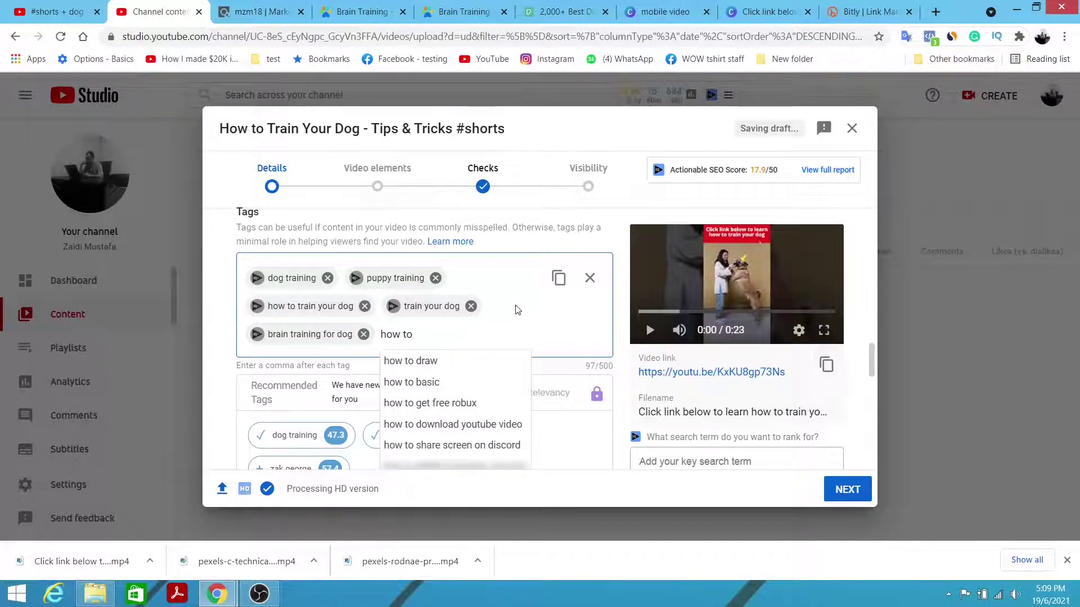
text(train your)
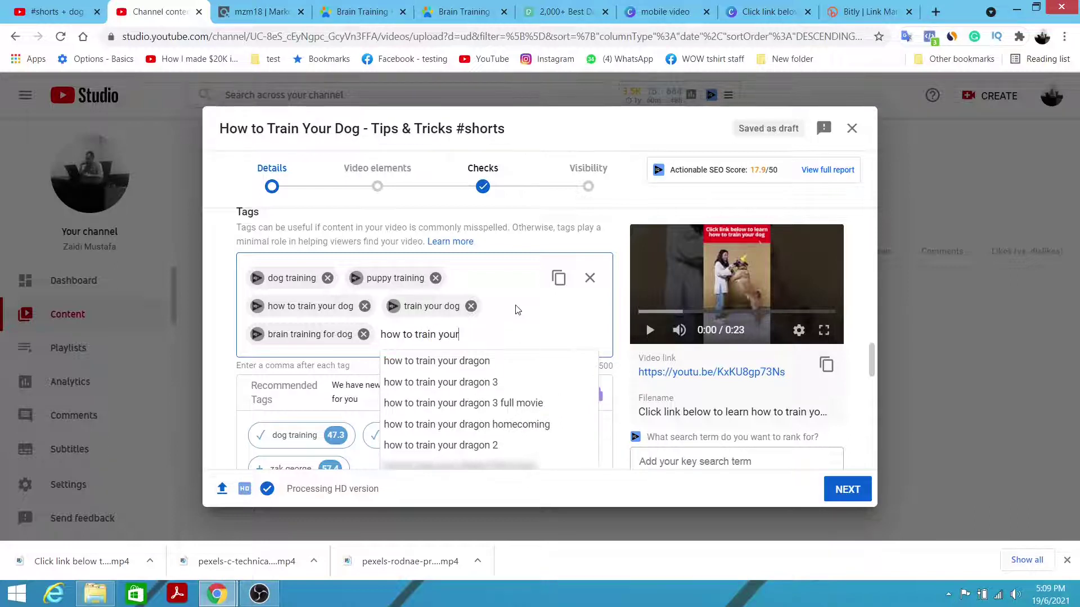
text( dog to sit)
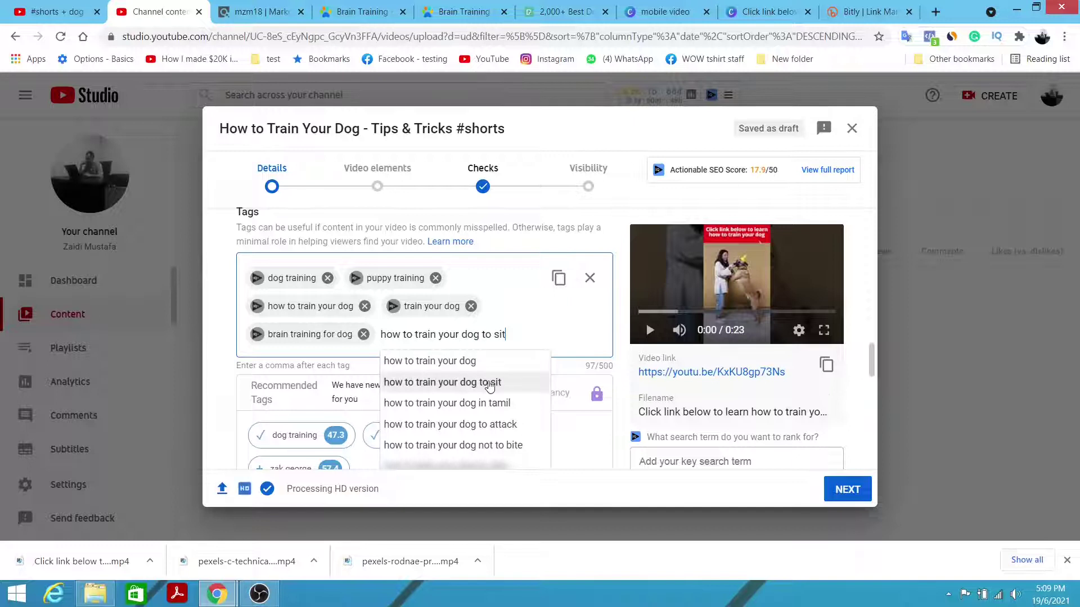
click(489, 385)
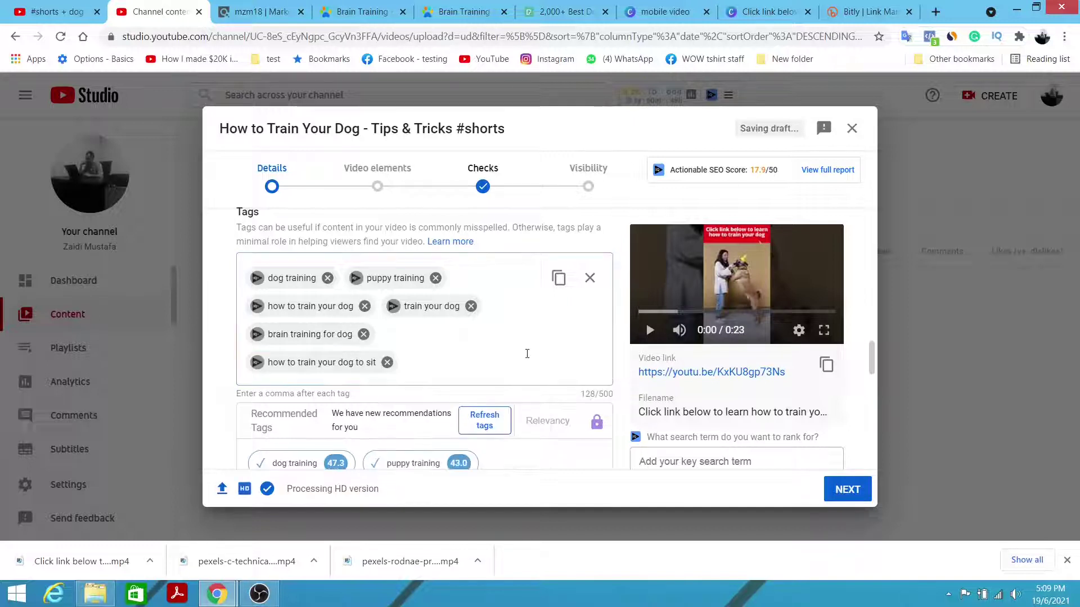
Step: Add the suggested tags "dog training videos" and "dog training tricks" to the video
click(485, 372)
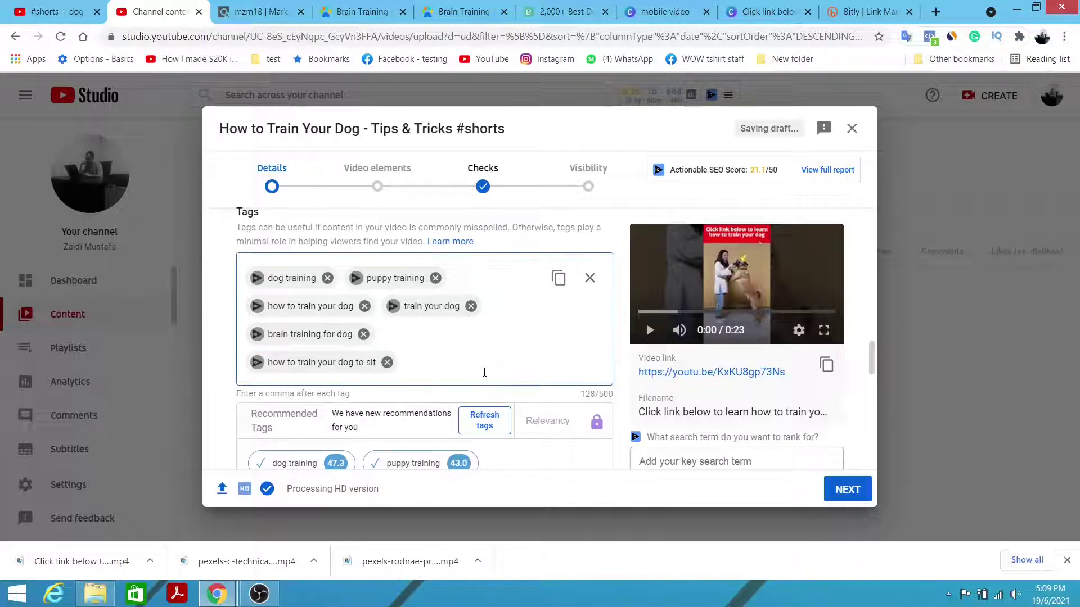
text(dog training videos)
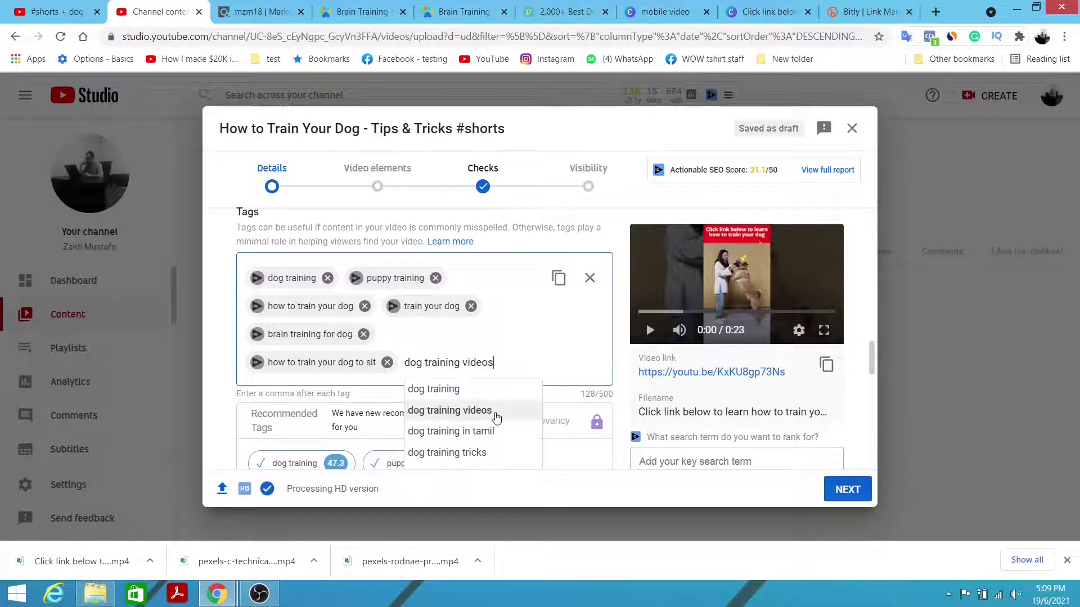
click(486, 415)
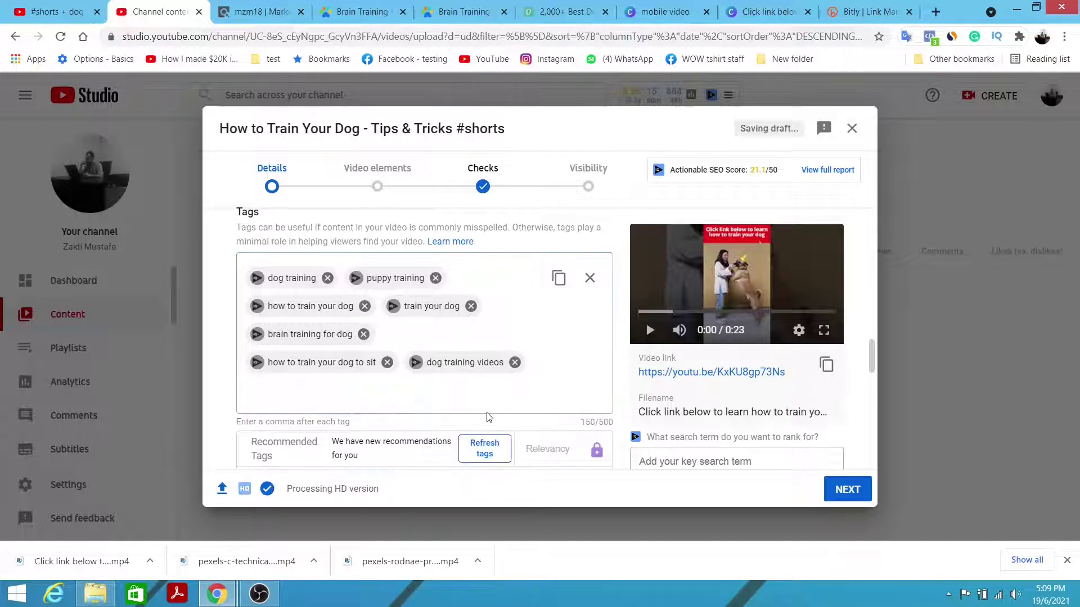
click(523, 393)
text(do)
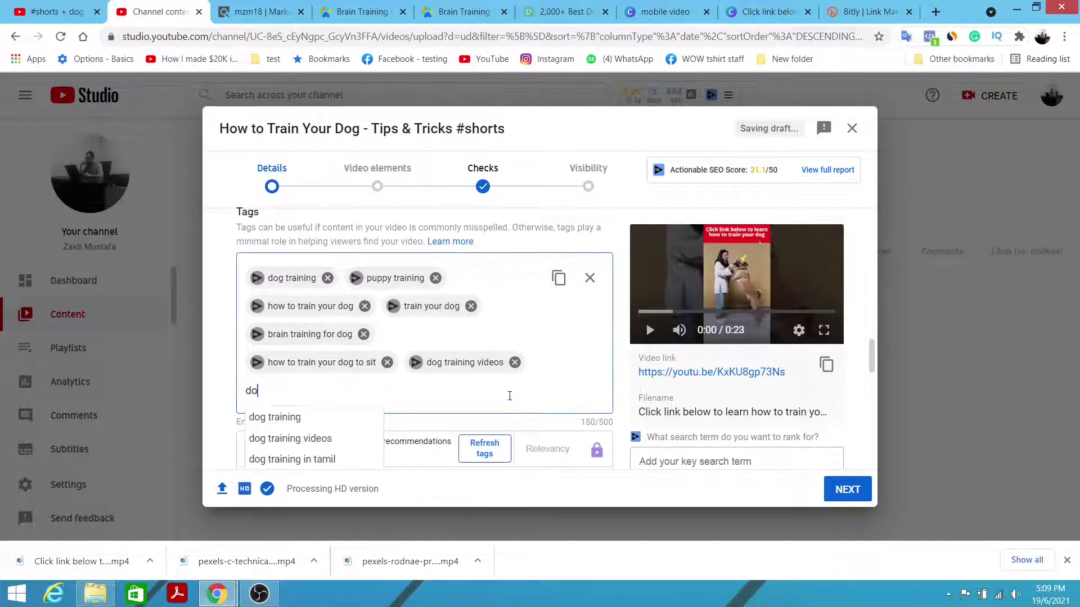
text(g training)
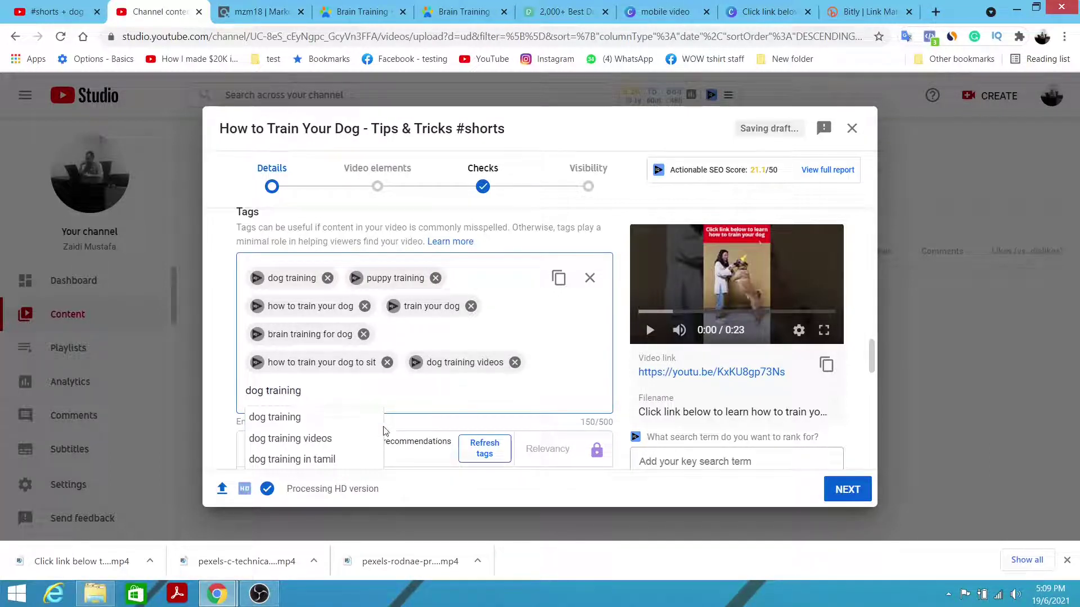
scroll(371, 436, down, 1)
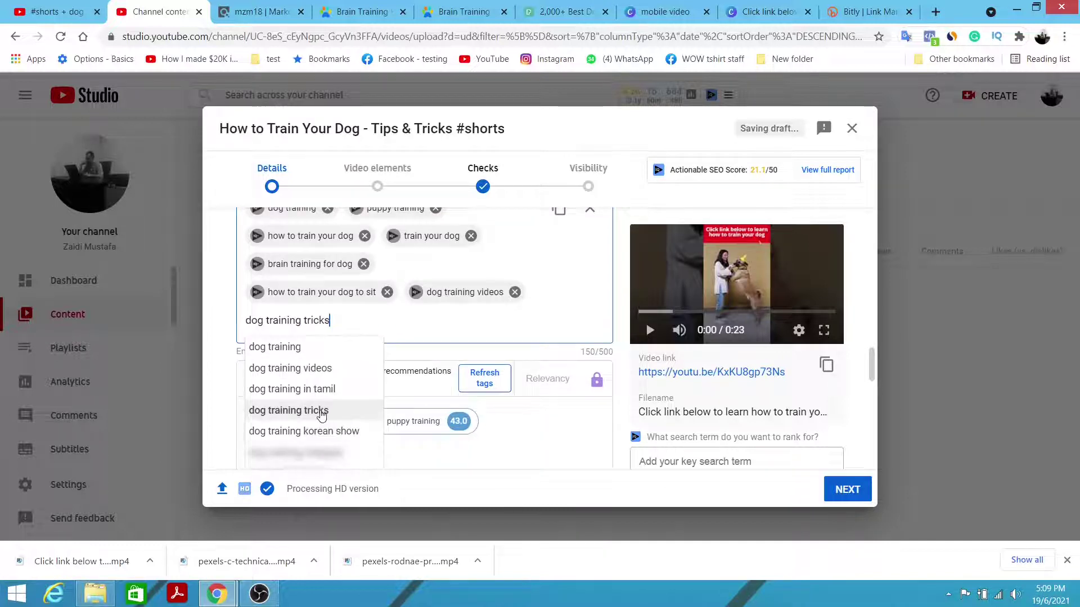
click(321, 410)
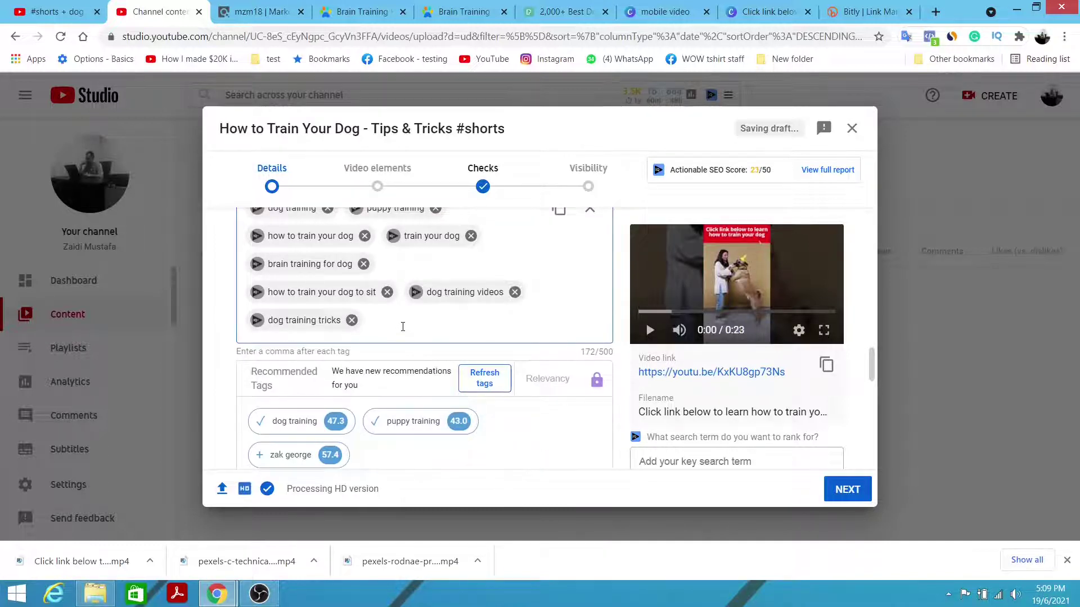
Step: Add the suggested tags "dog training tips" and "dog training tips and tricks" to the video
text(dog training tips)
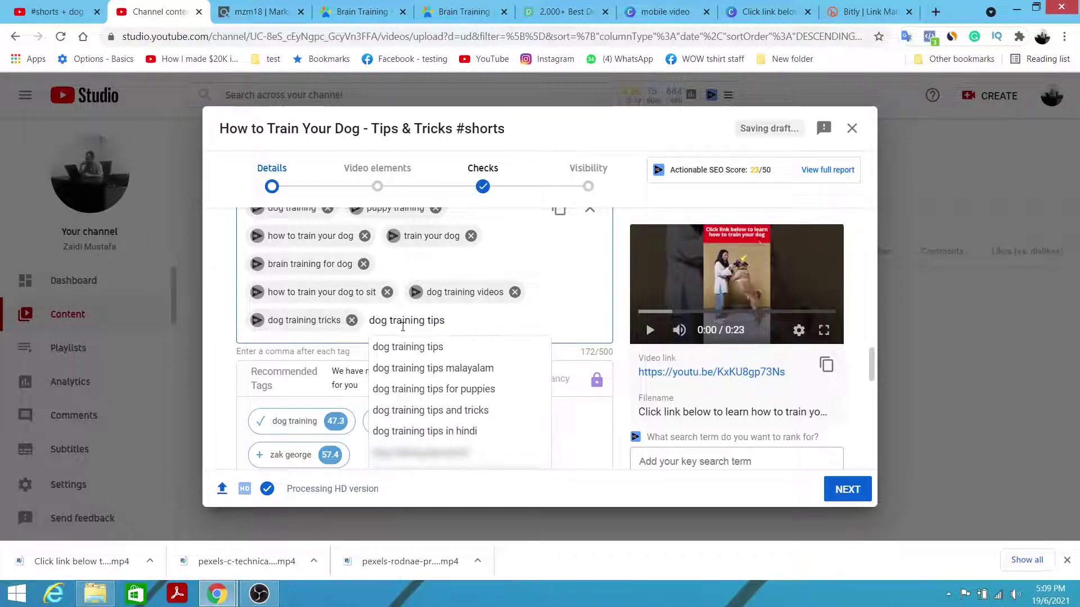
click(476, 345)
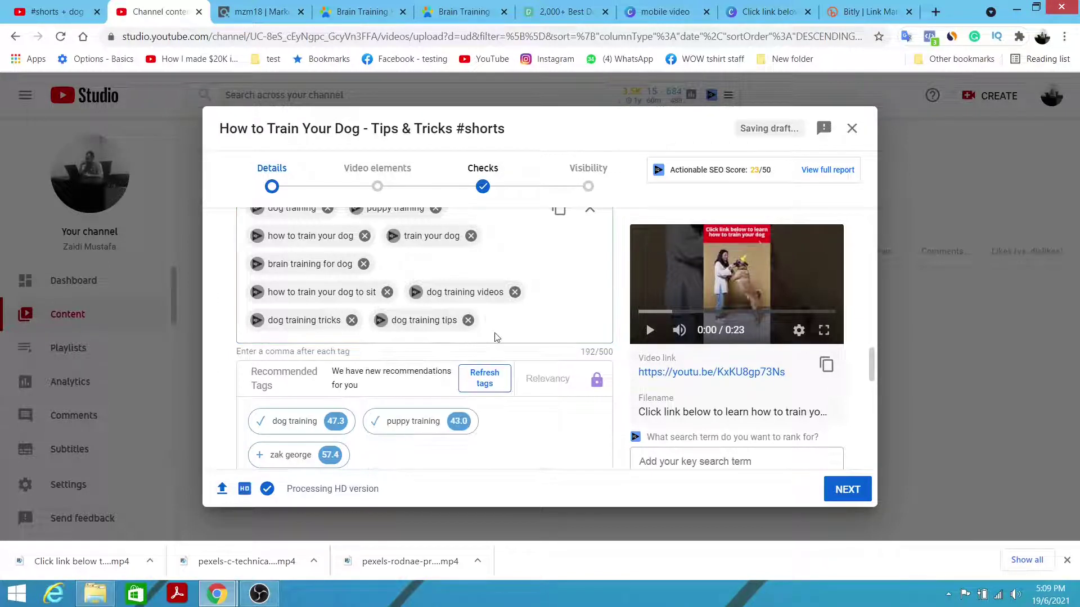
text(dog trai)
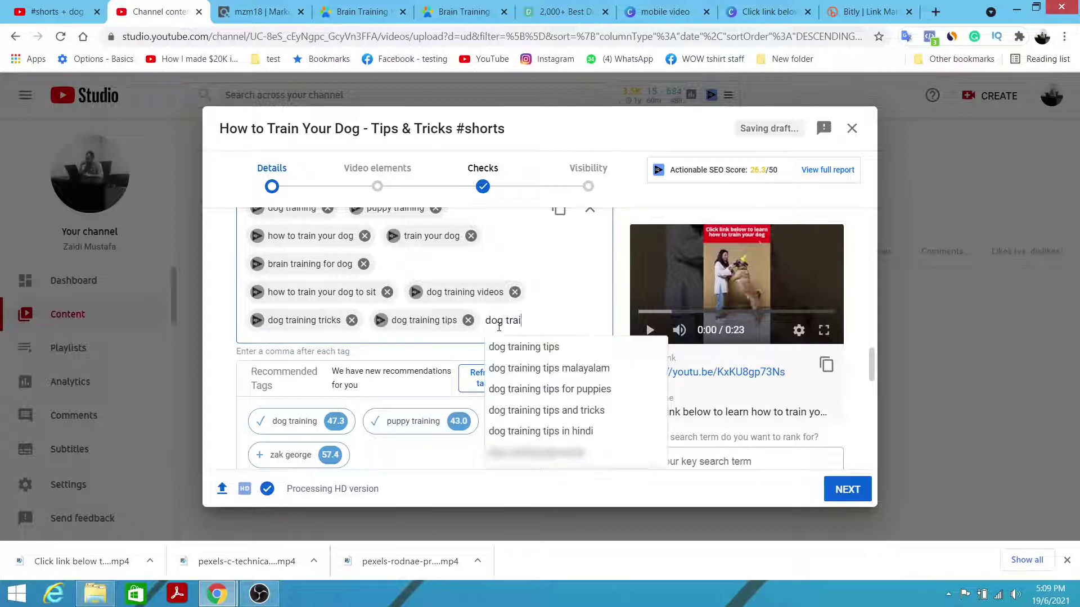
text(ning tips)
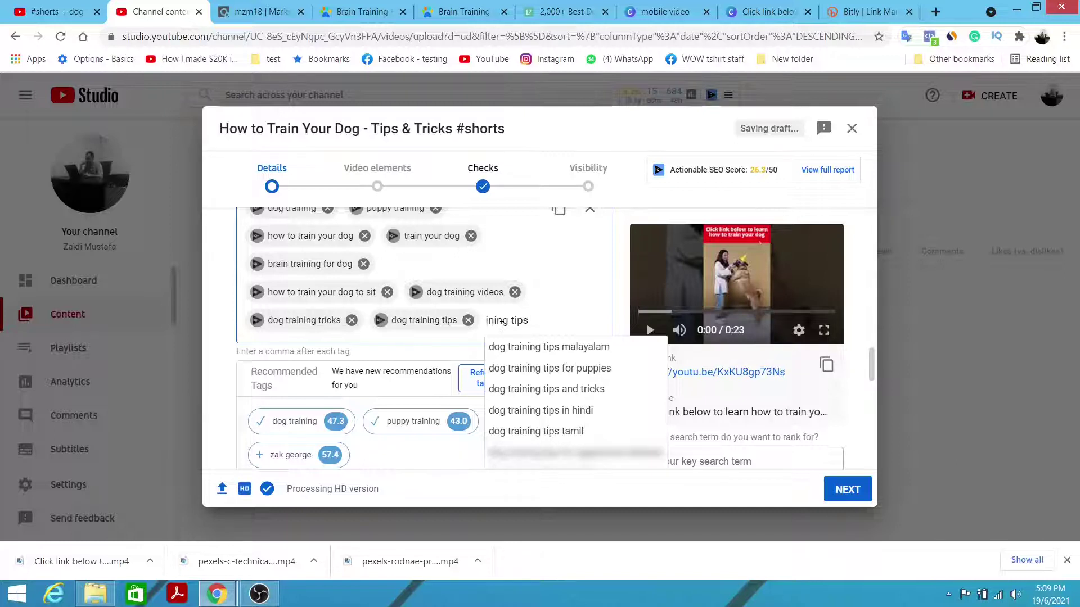
click(595, 389)
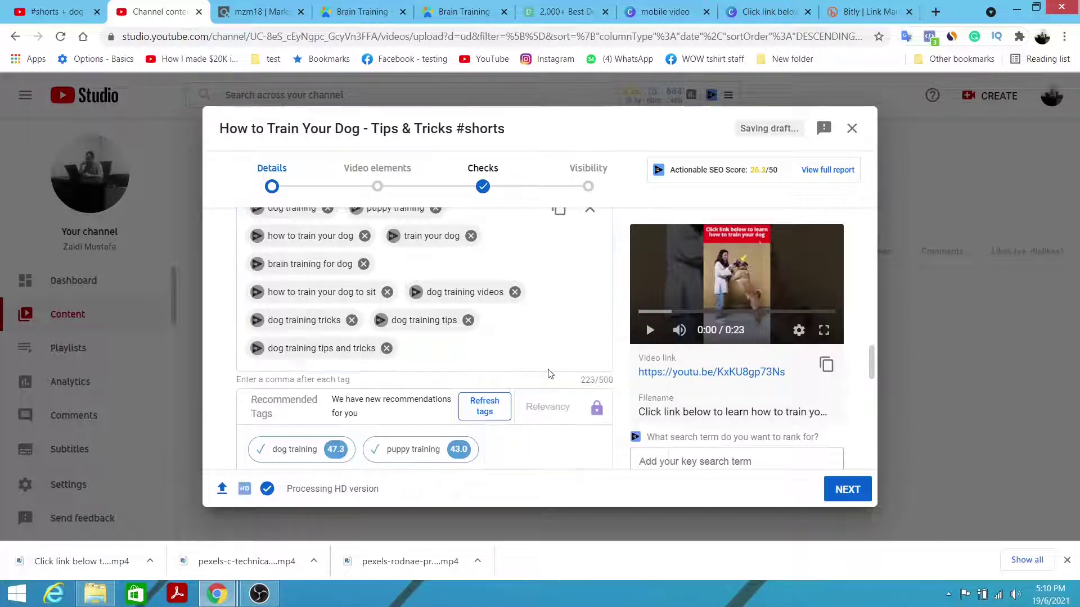
Step: Review the video's tag list and the number of tag characters used
scroll(551, 346, up, 3)
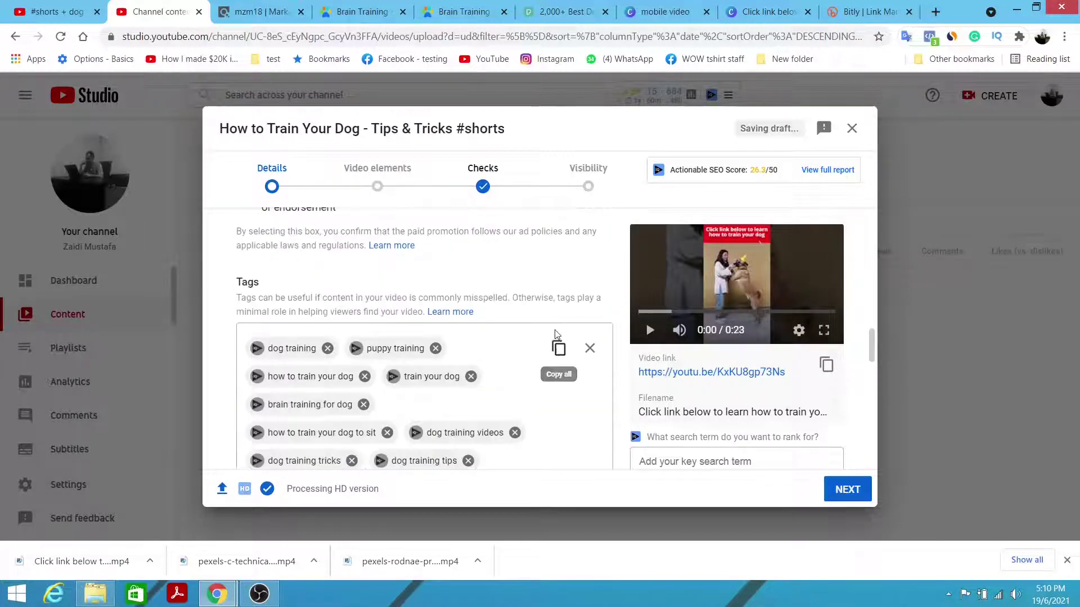
scroll(554, 289, down, 1)
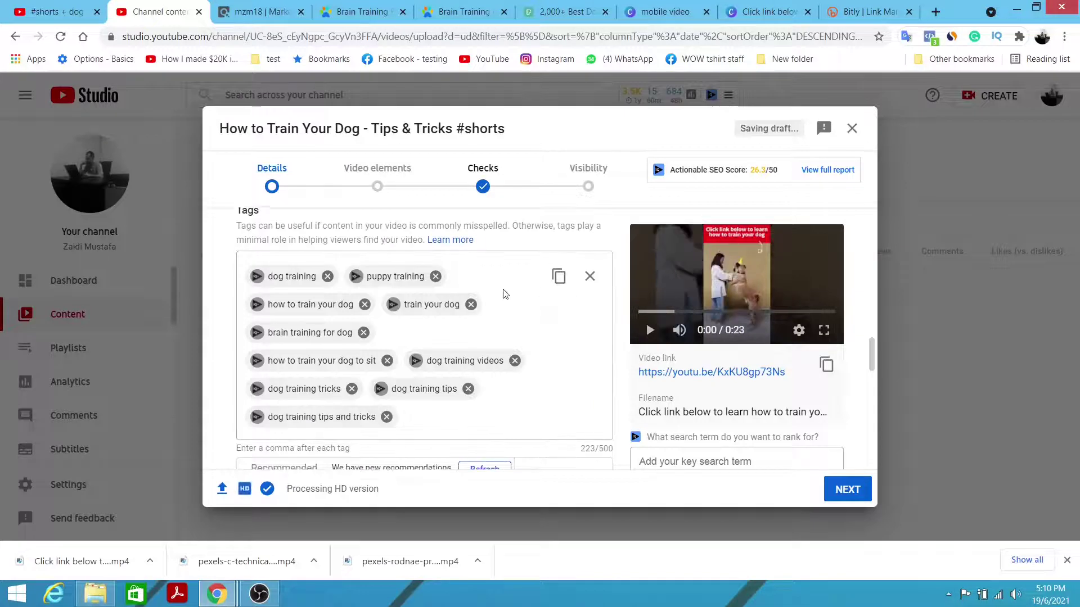
scroll(563, 298, down, 1)
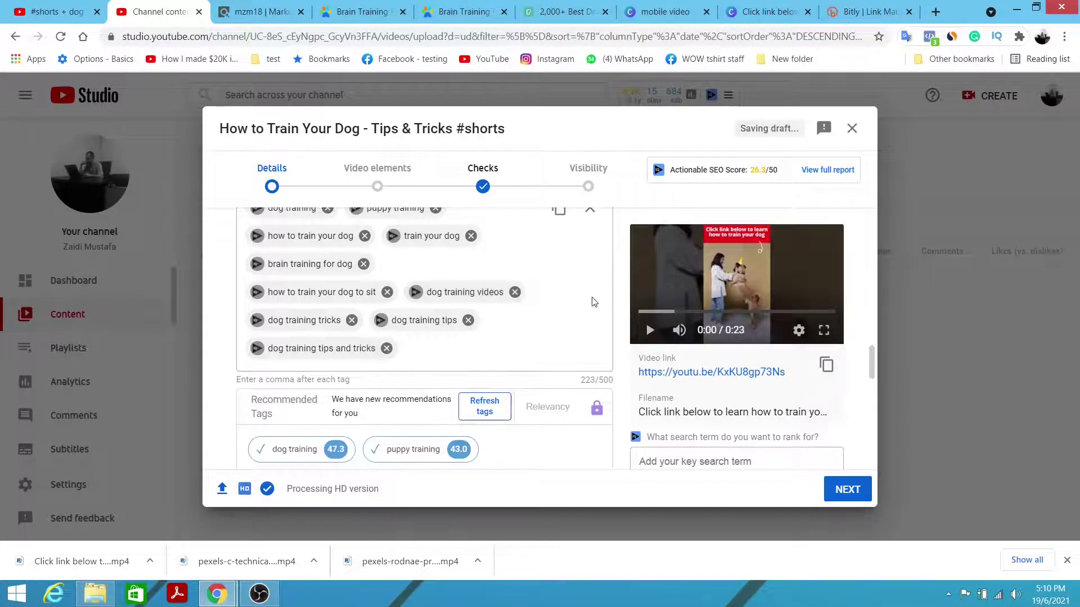
double_click(610, 378)
click(611, 378)
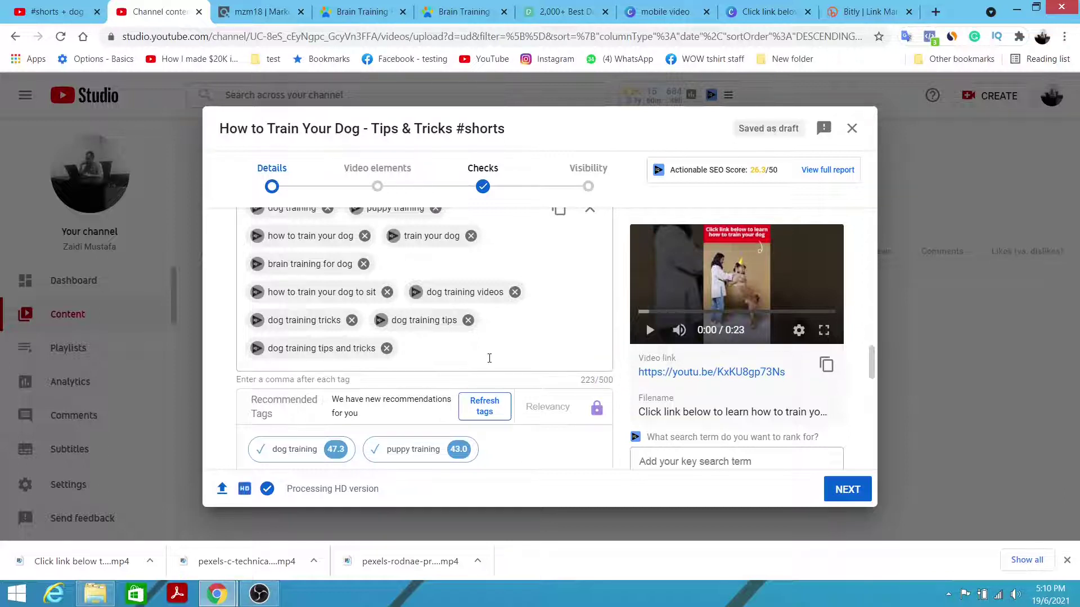
scroll(495, 356, up, 1)
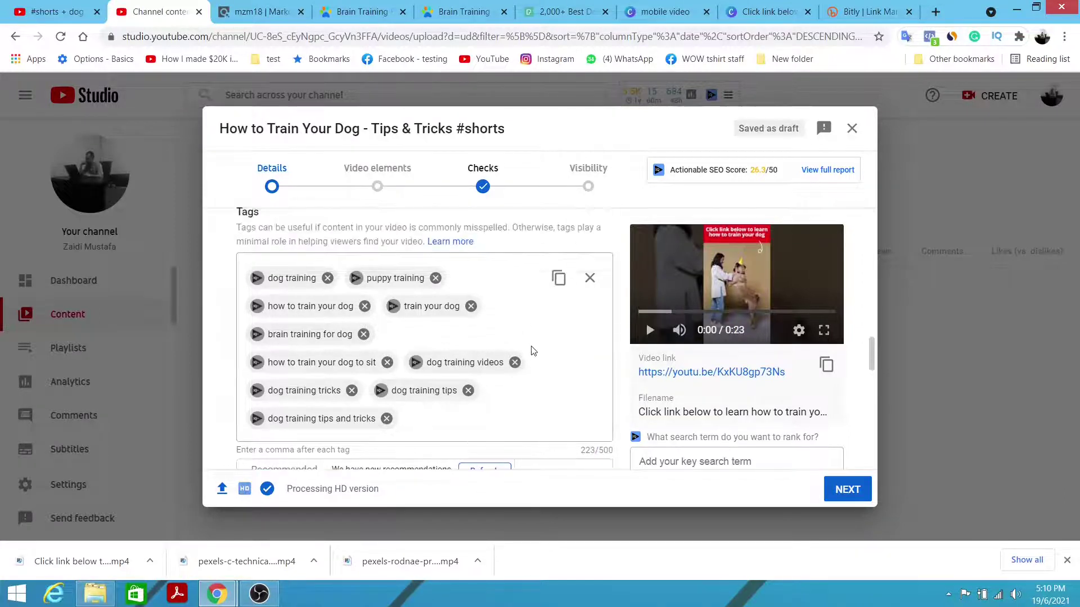
scroll(534, 351, down, 1)
click(442, 353)
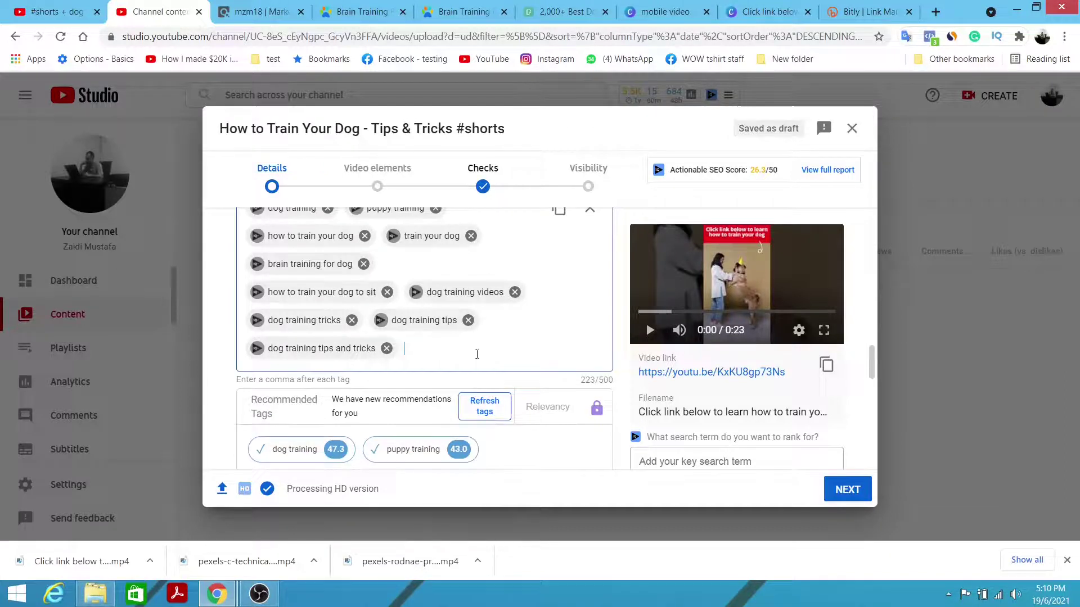
scroll(571, 350, up, 2)
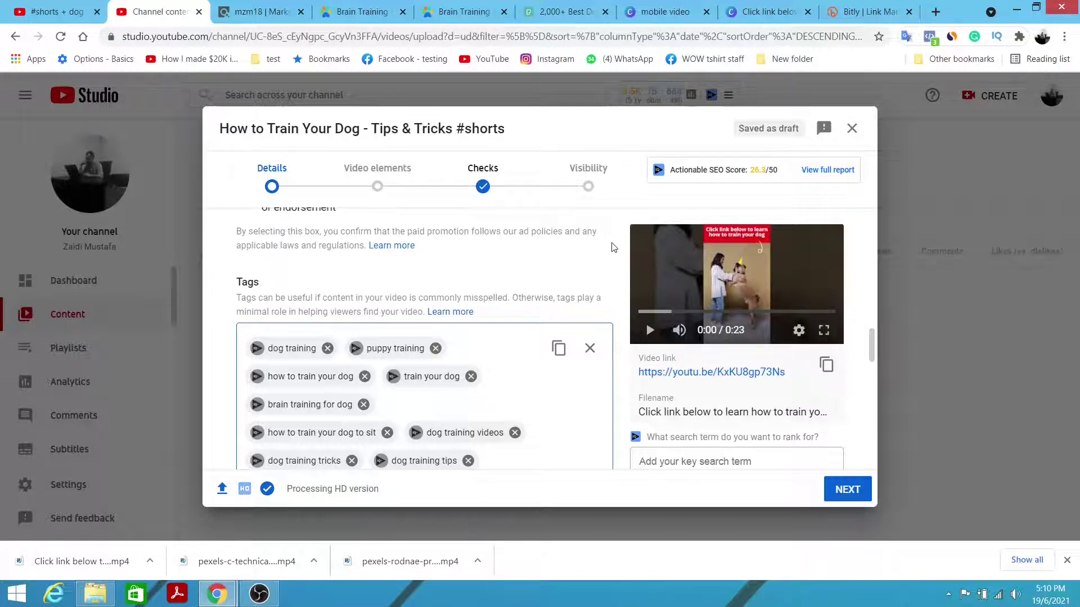
Step: Advance the upload draft to the copyright checks, and briefly revisit the Pexels page the dog footage came from
scroll(613, 247, down, 2)
scroll(619, 248, down, 2)
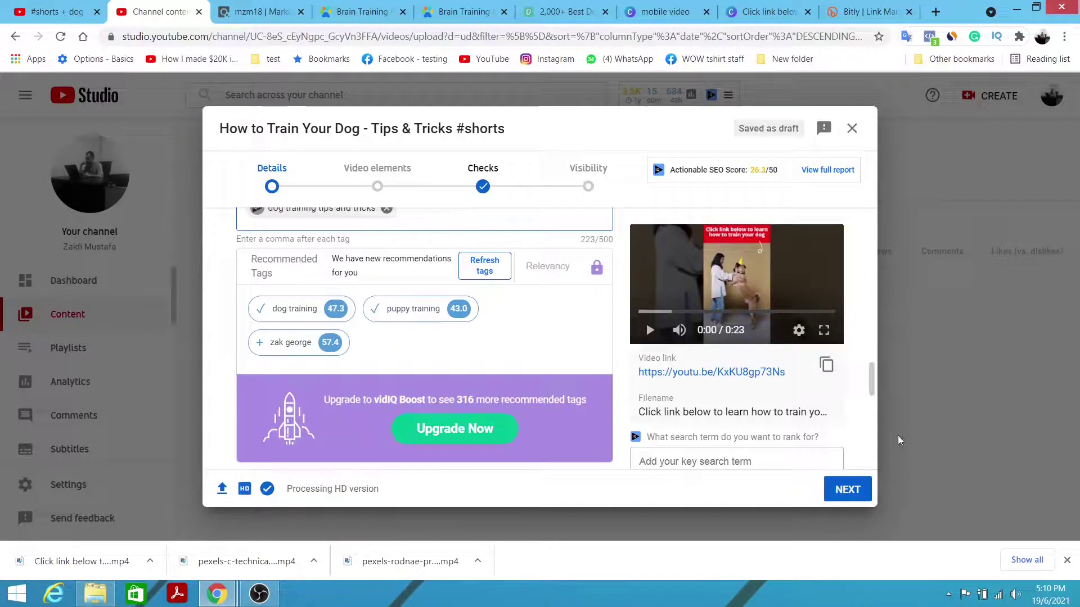
click(850, 491)
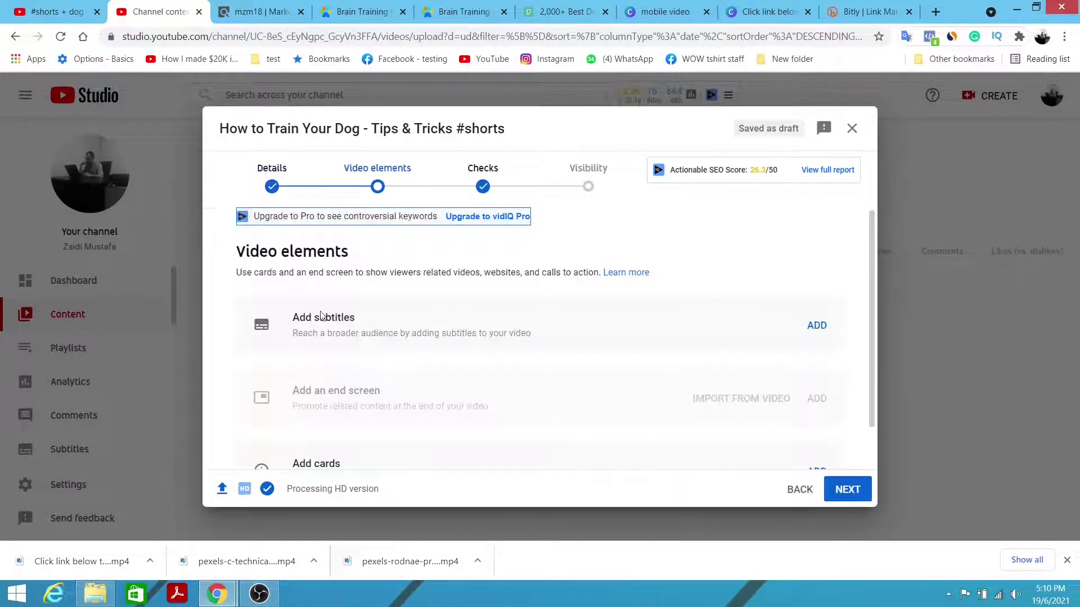
click(857, 491)
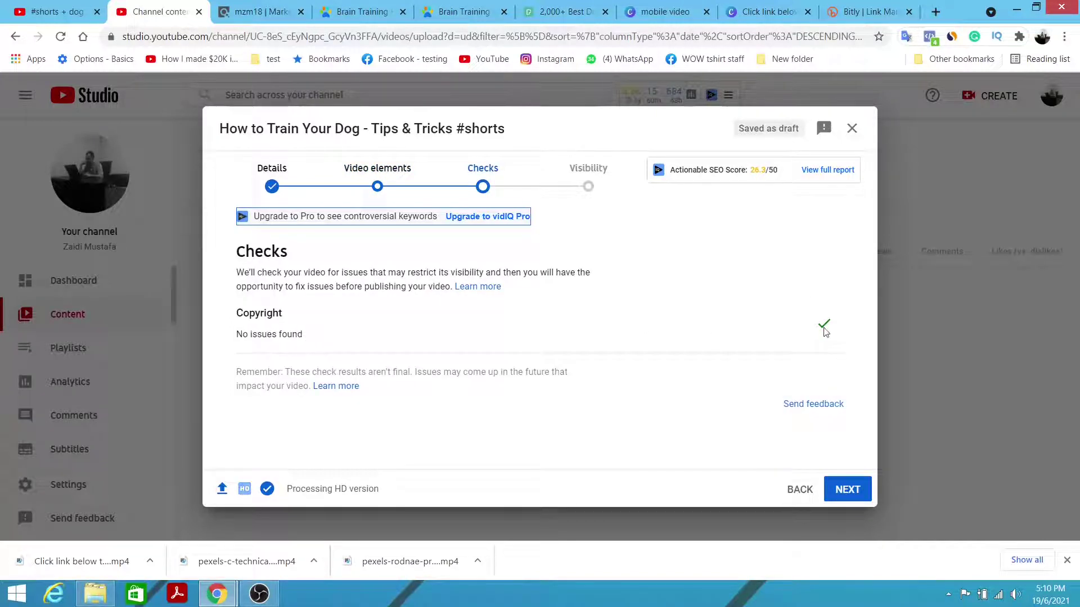
click(569, 10)
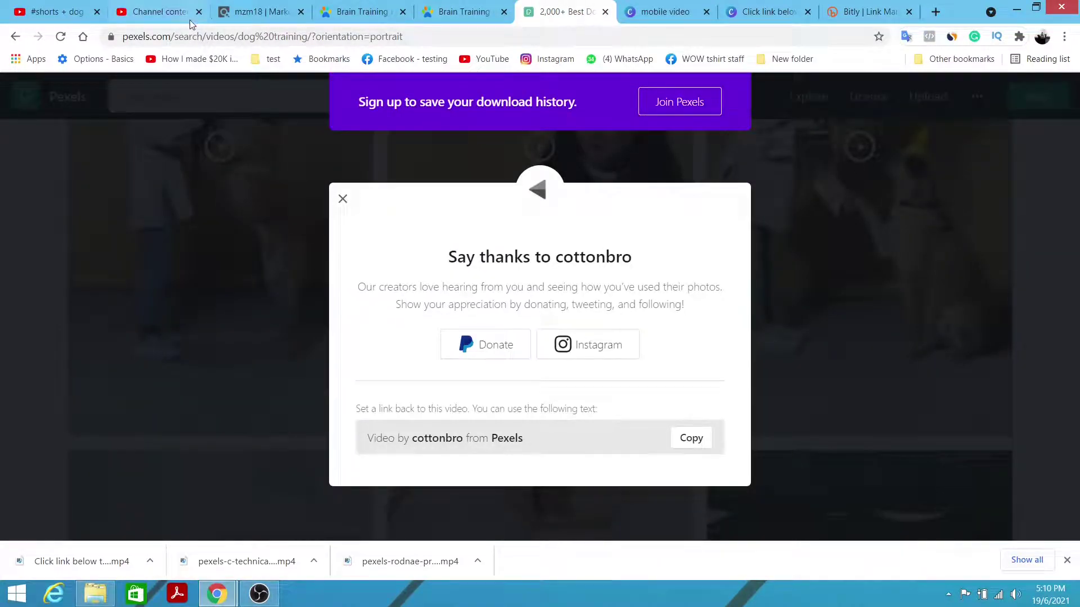
click(164, 15)
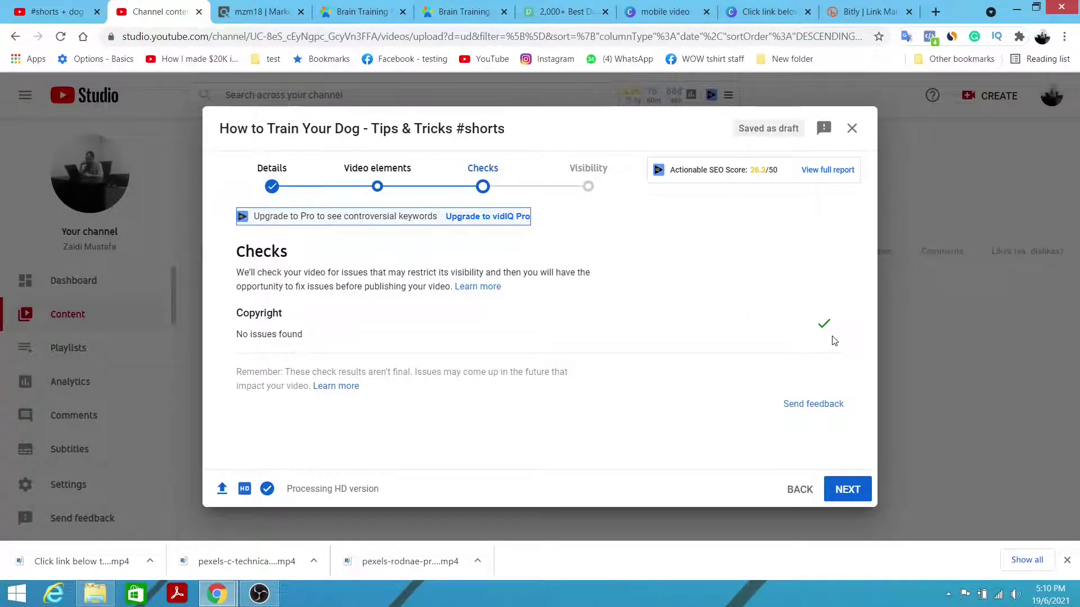
Step: Go past the checks, then return to the video's details and review the affiliate link in the description
click(850, 491)
click(278, 179)
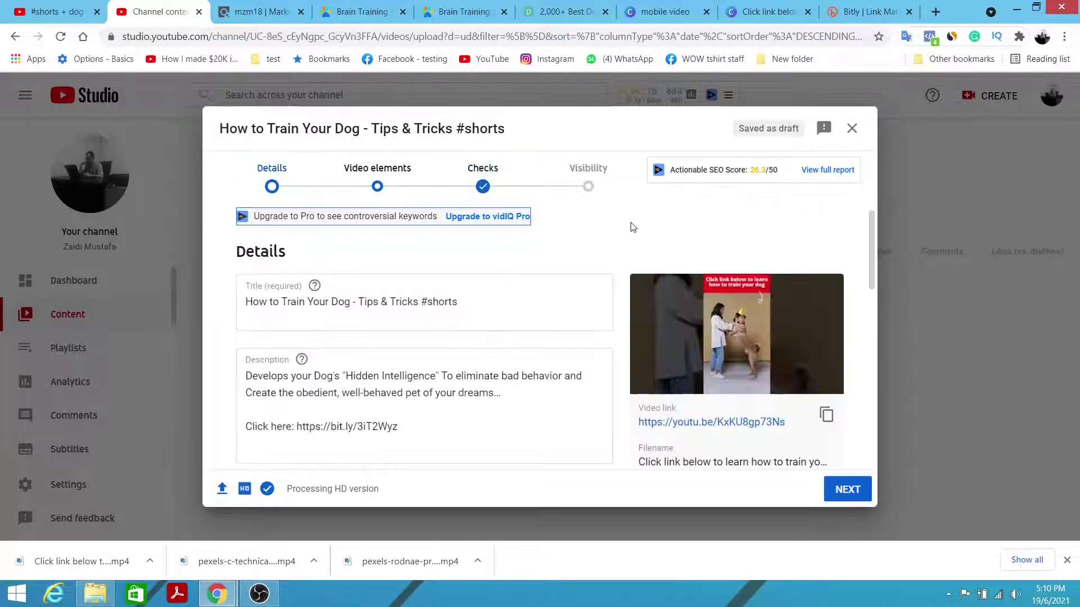
scroll(617, 353, down, 2)
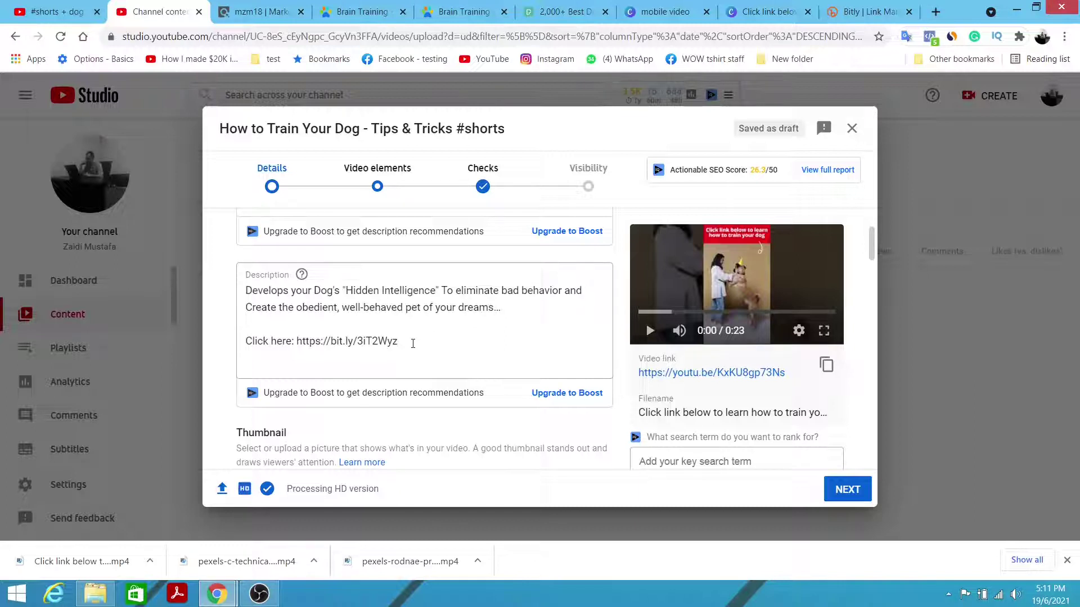
Step: Switch to the ClickBank marketplace, examine the average payout of Brain Training For Dogs and the other pet offers, and return to the upload draft
click(260, 11)
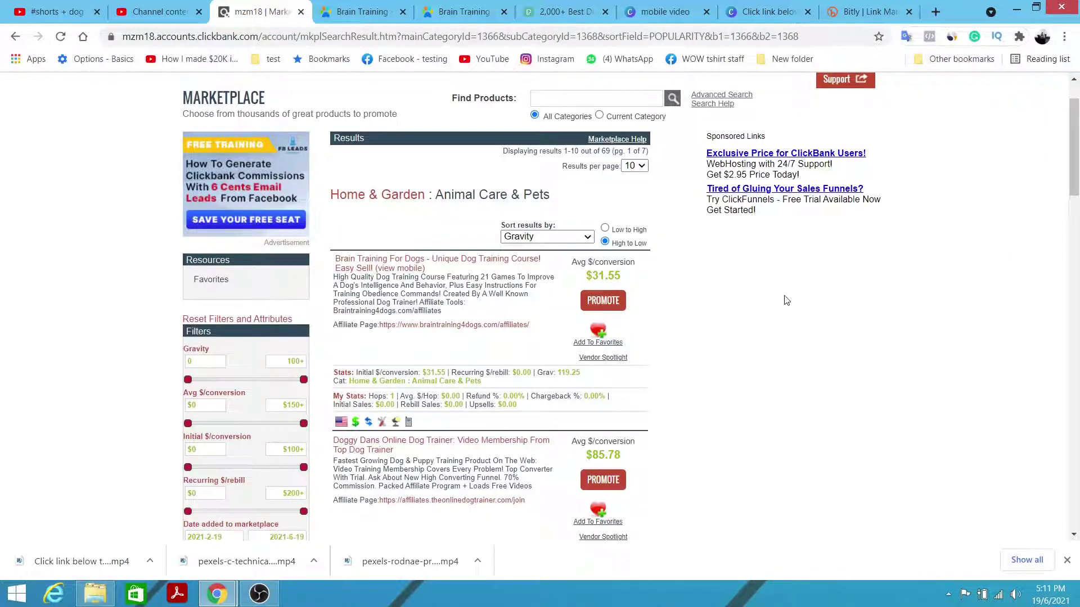
scroll(731, 309, up, 1)
scroll(693, 308, down, 1)
drag(586, 276, 631, 282)
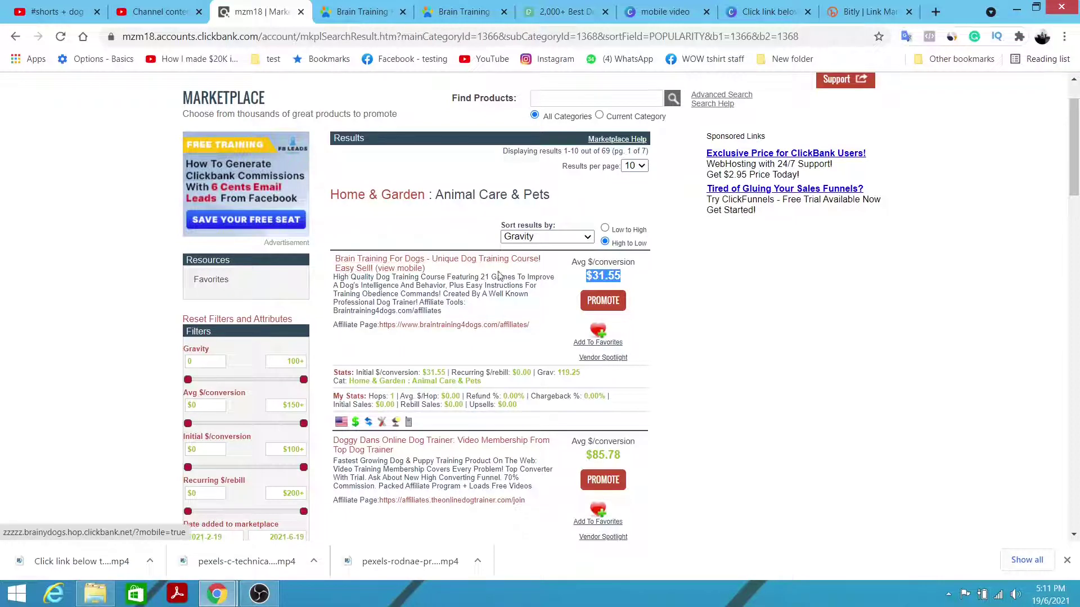
click(639, 282)
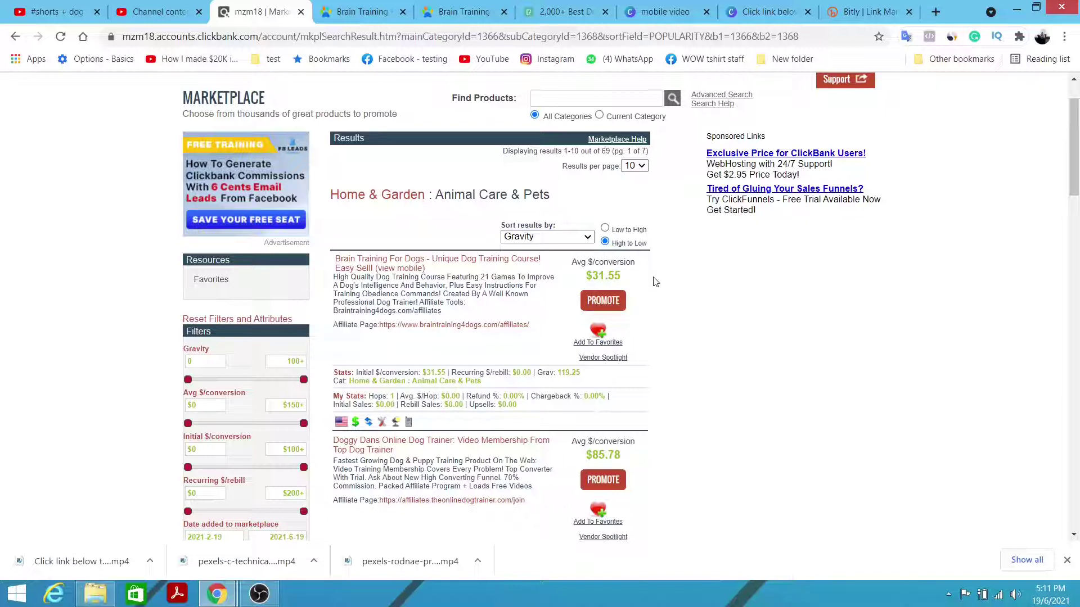
scroll(917, 301, up, 1)
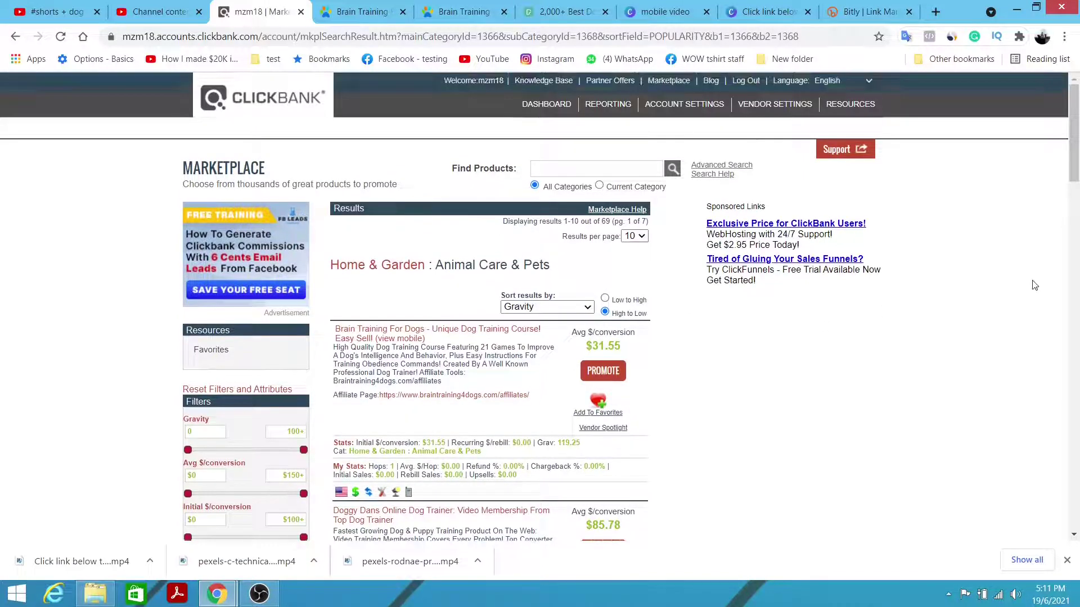
scroll(1035, 284, down, 5)
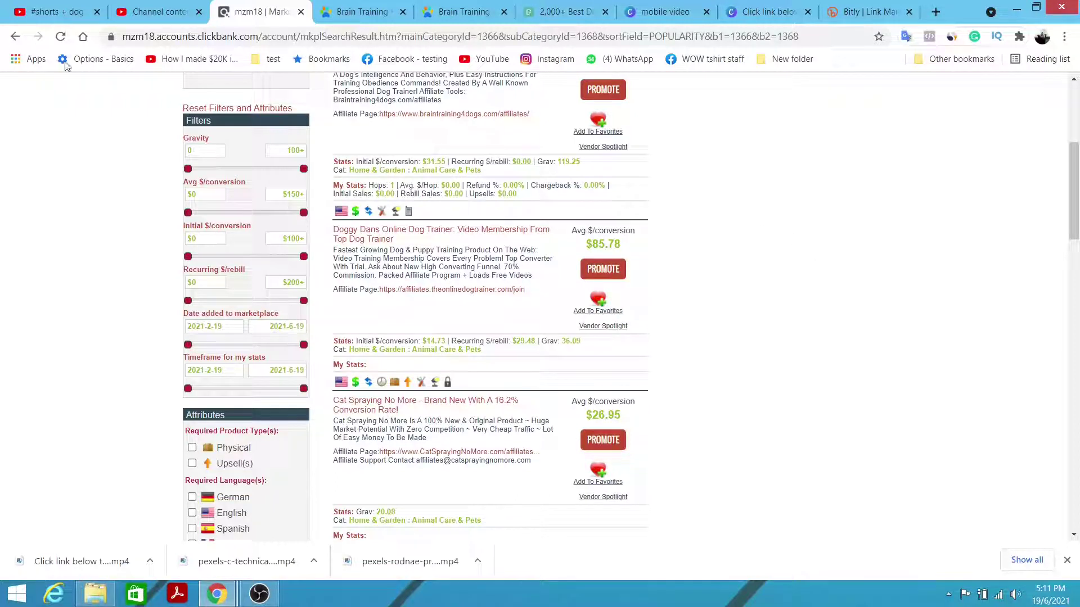
click(158, 13)
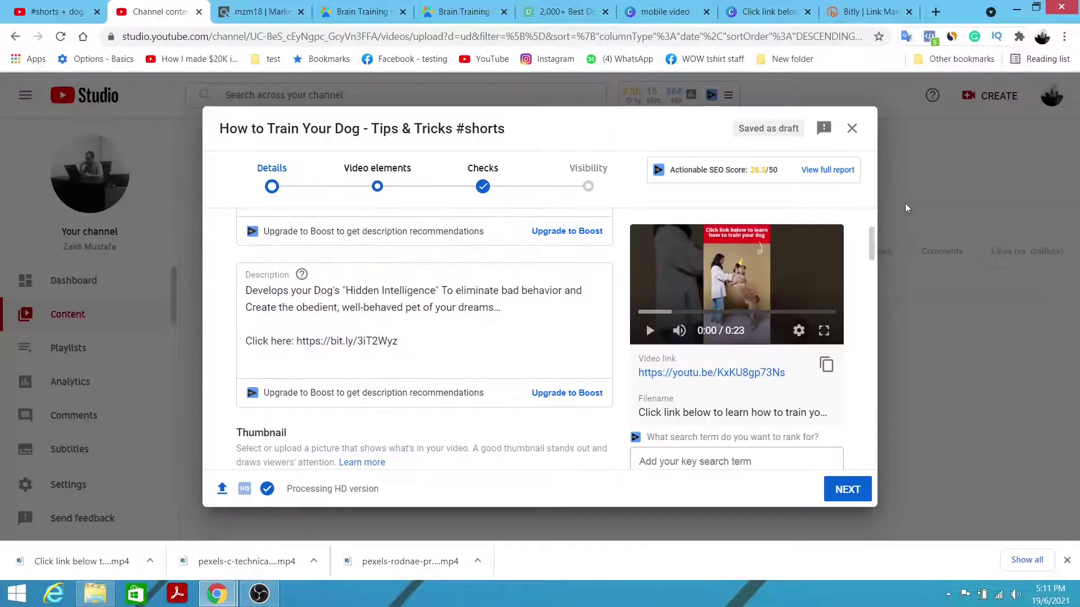